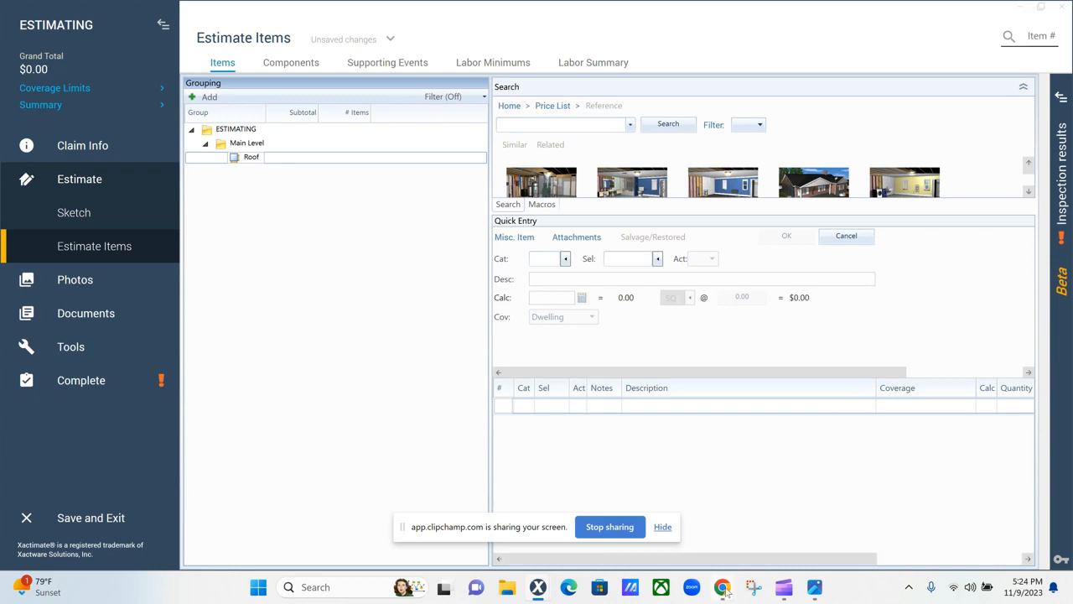
View the waste and length tables in the EagleView PDF report, and return to Xactimate to show the roof sketch
mouse_move(725, 586)
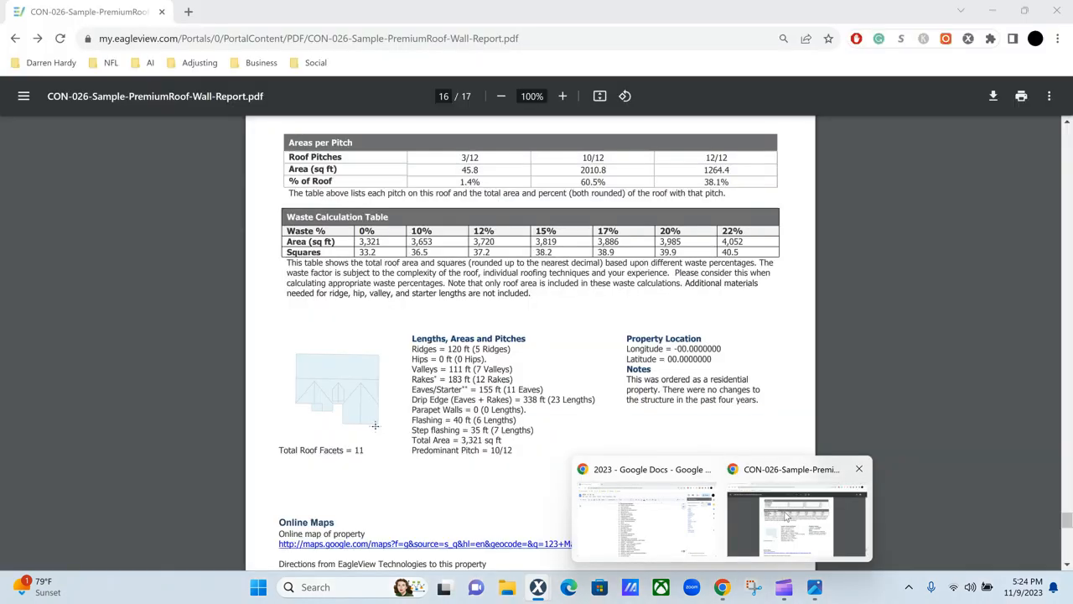
left_click(785, 516)
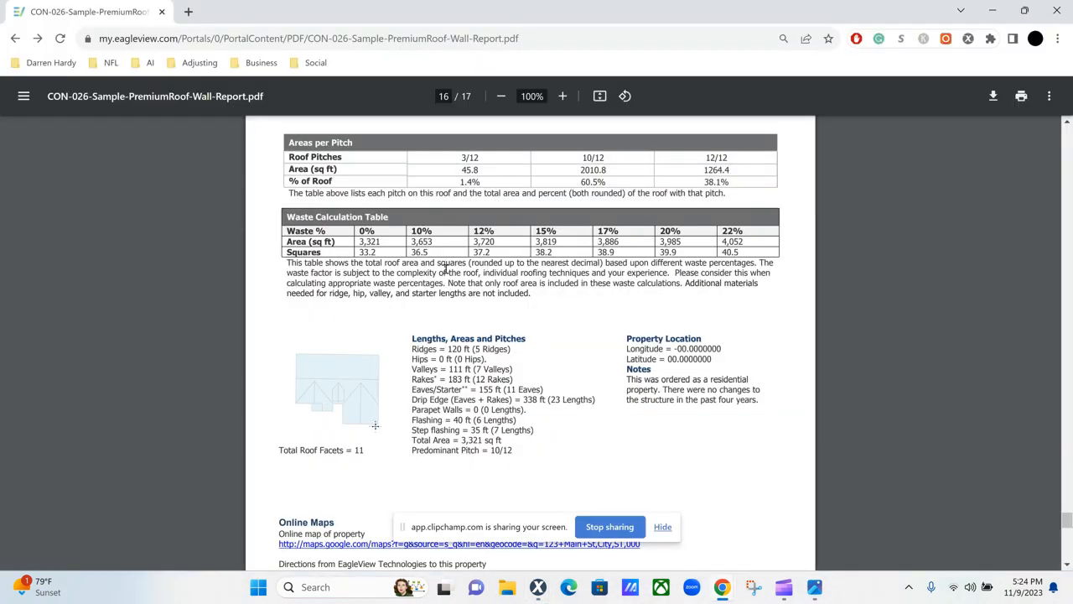
mouse_move(537, 587)
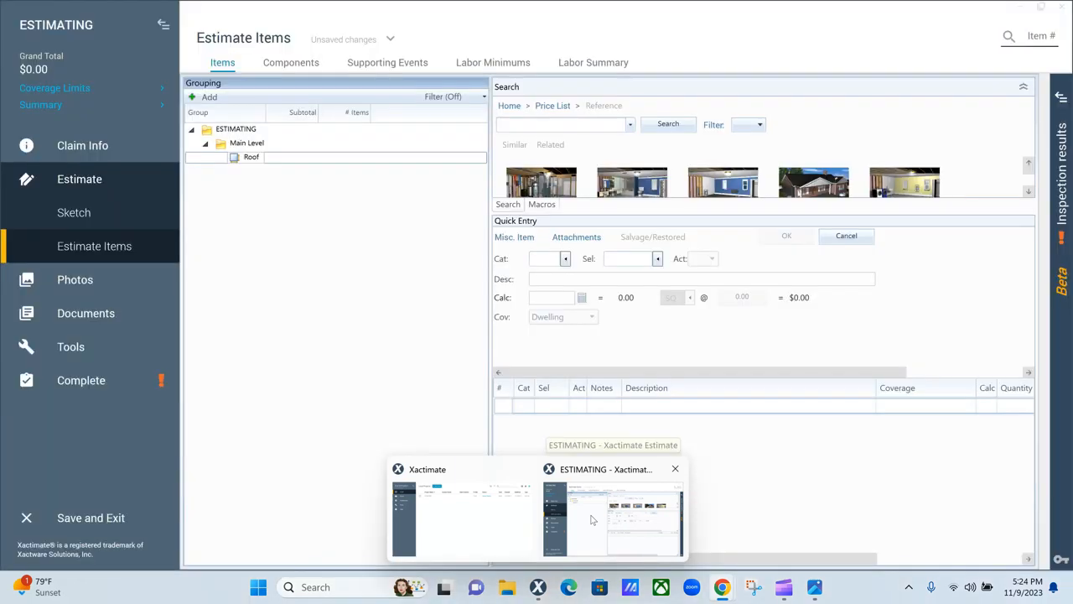
left_click(591, 520)
left_click(94, 217)
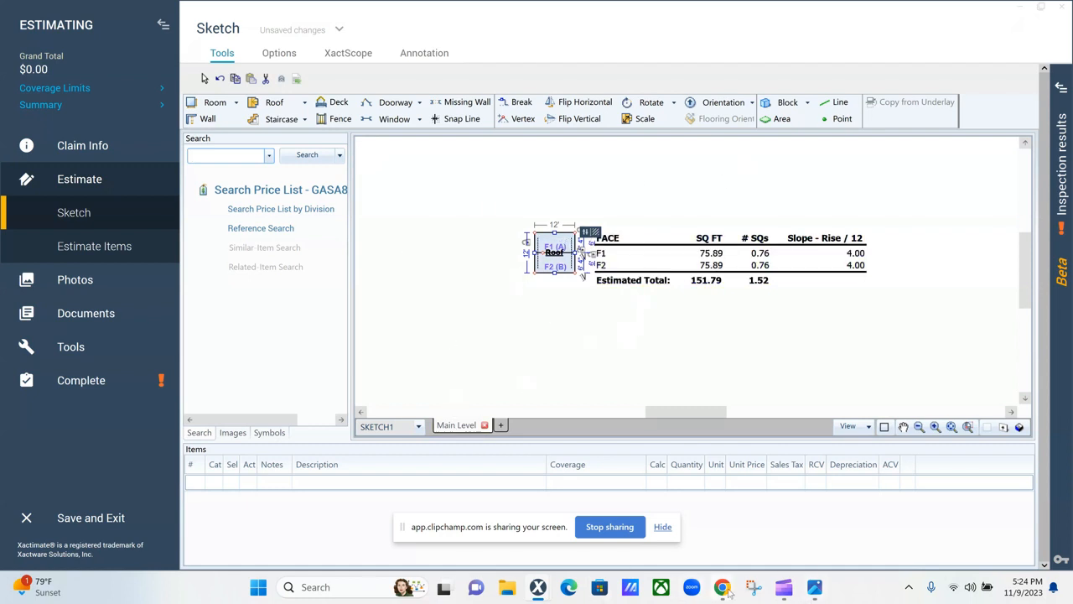
Switch to the EagleView PDF report and examine the roof length diagram and the waste, length and pitch summary
mouse_move(722, 587)
left_click(918, 536)
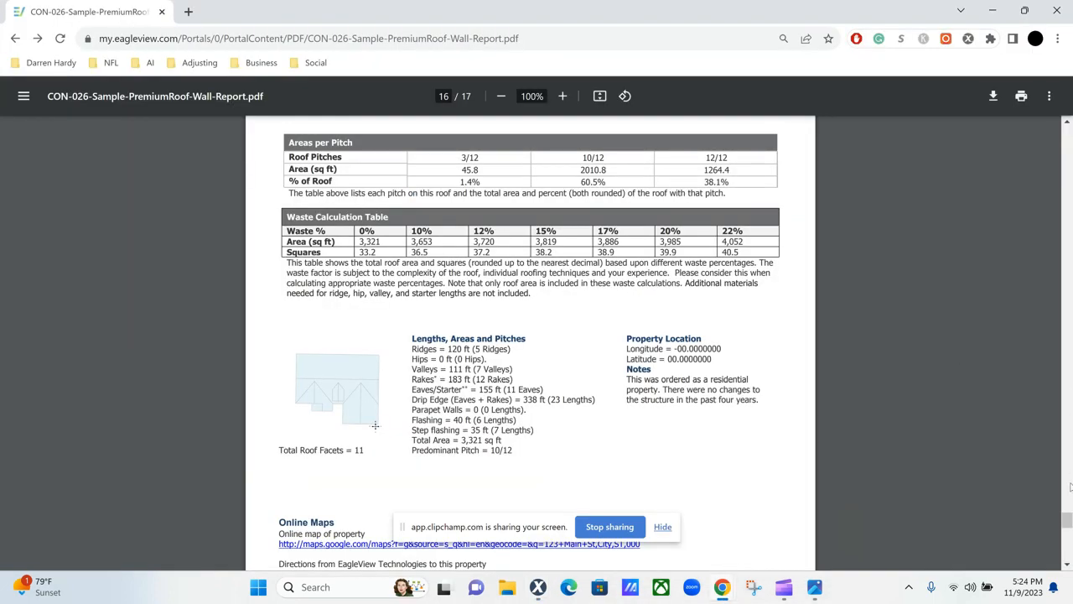
left_click_drag(1064, 515, 1066, 243)
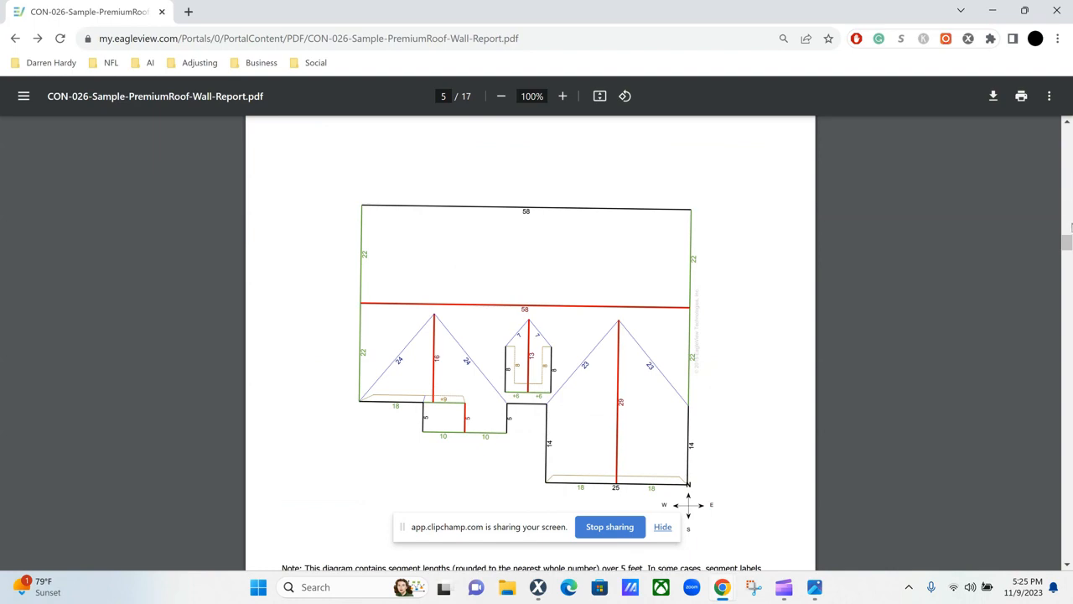
left_click_drag(1069, 228, 1065, 521)
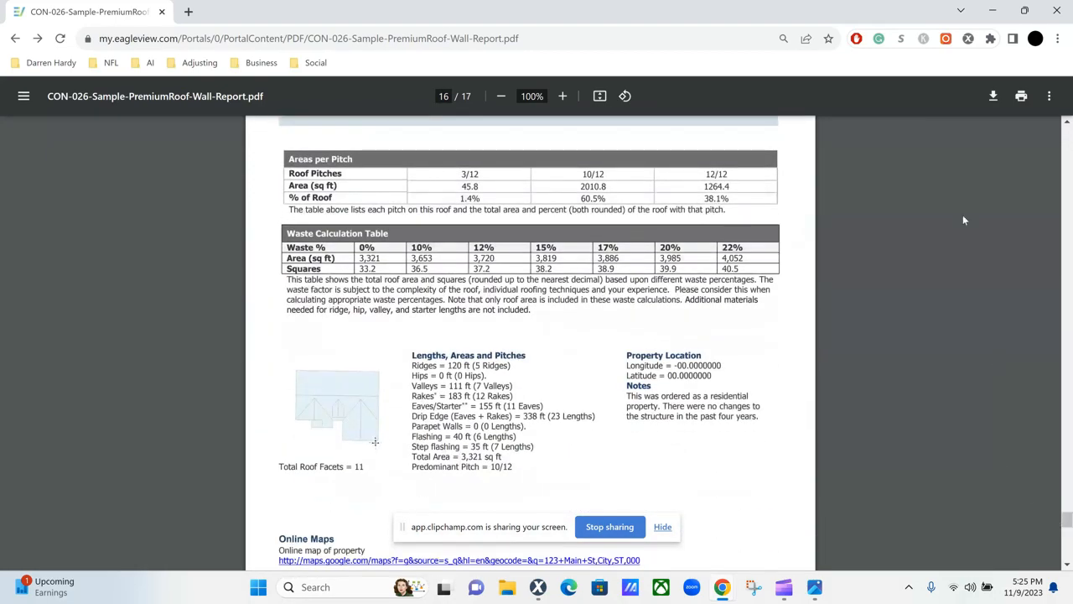
scroll(363, 304, "down", 2)
scroll(489, 278, "up", 2)
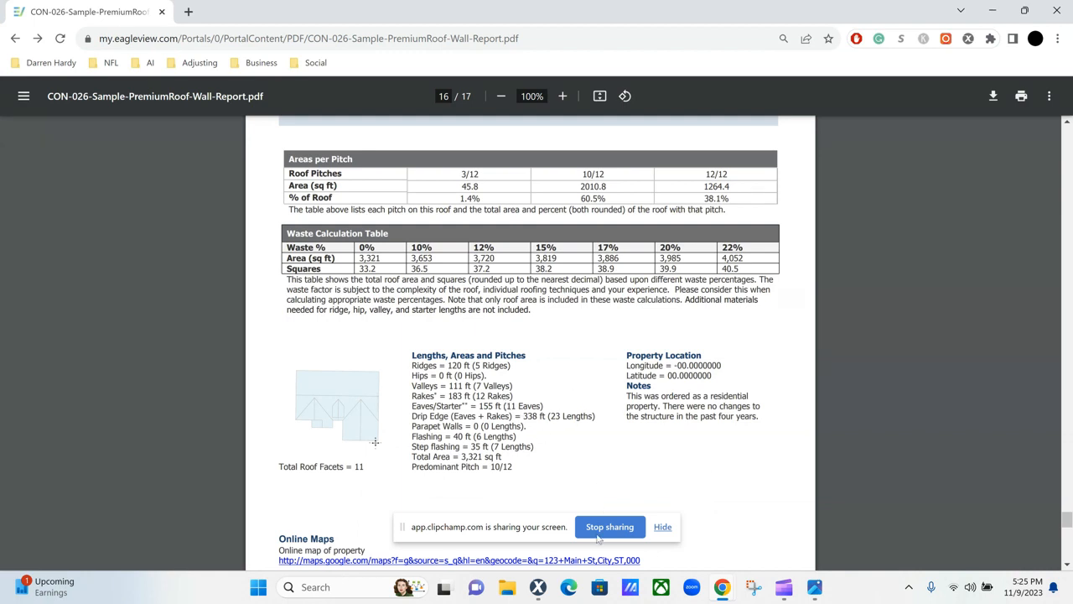
Switch back to the ESTIMATING project in Xactimate and open its estimate items
mouse_move(538, 586)
left_click(603, 497)
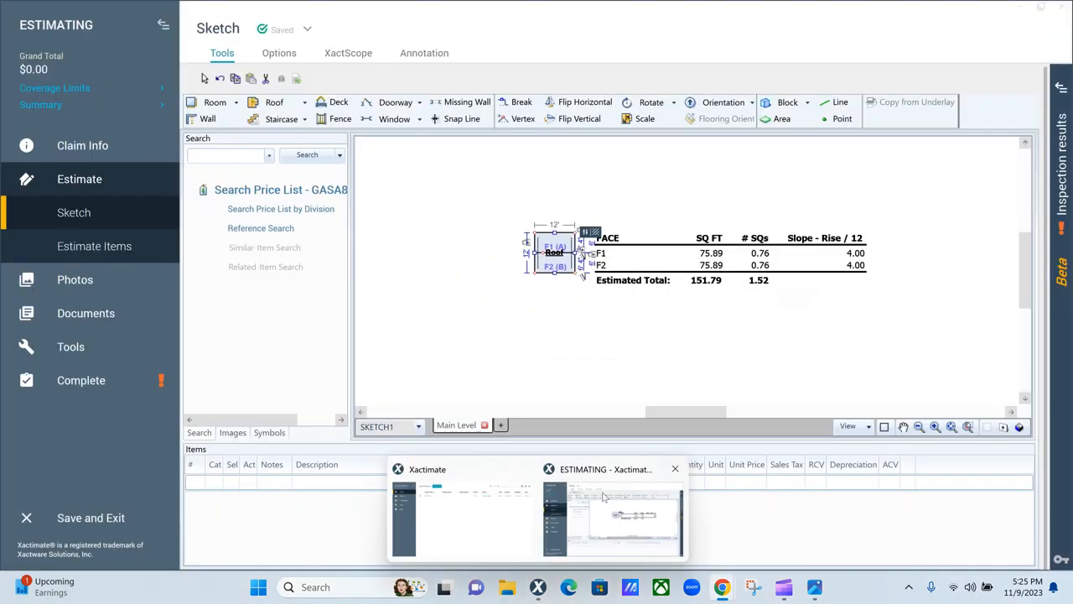
left_click(109, 247)
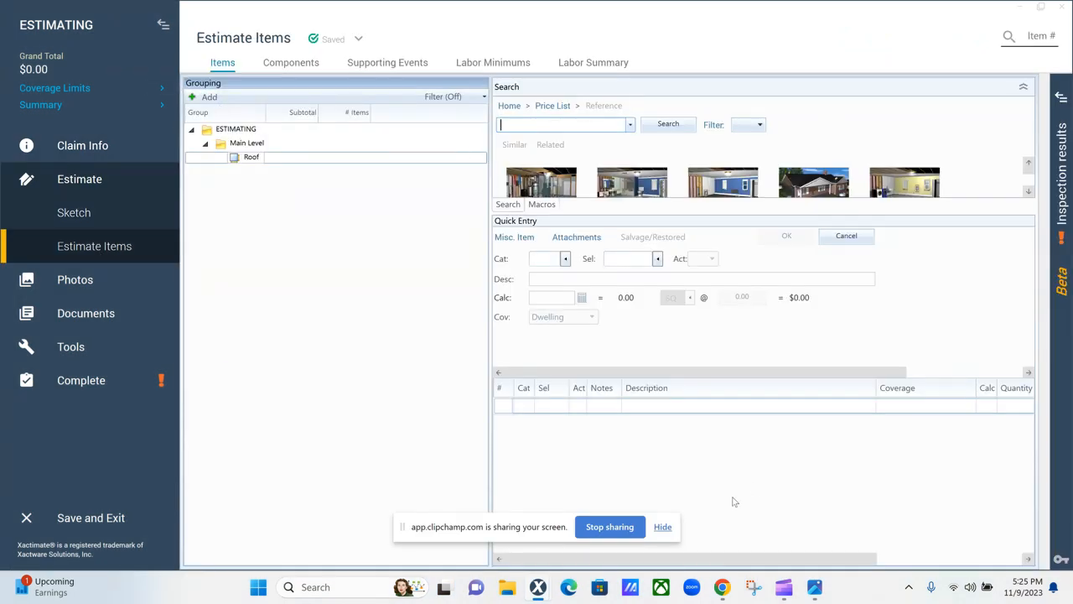
Arrange the EagleView report in a narrow pane beside the Xactimate ESTIMATING window
mouse_move(718, 595)
left_click(780, 508)
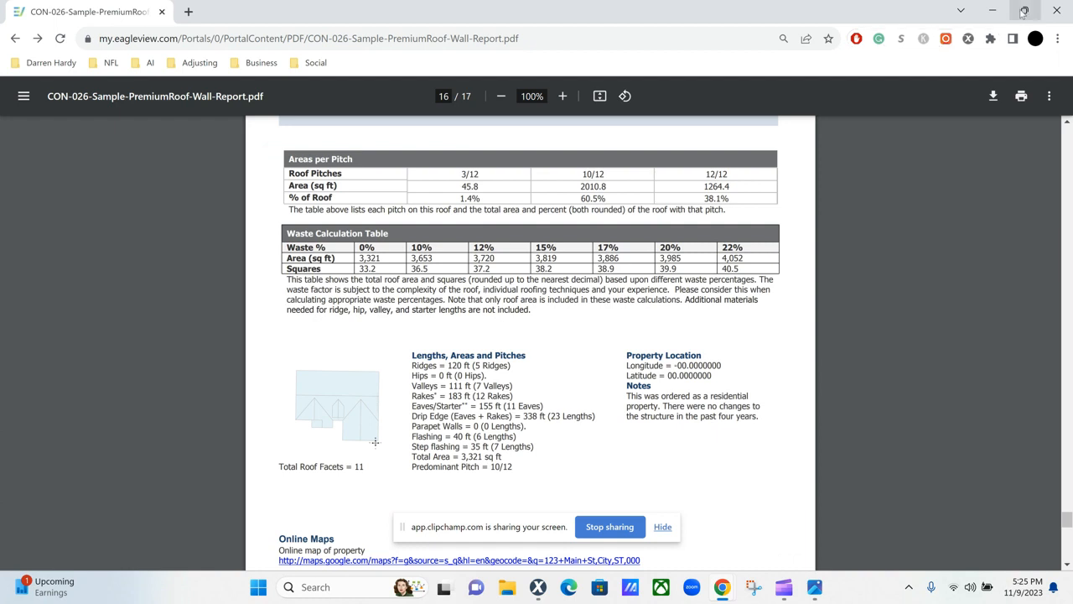
mouse_move(1022, 14)
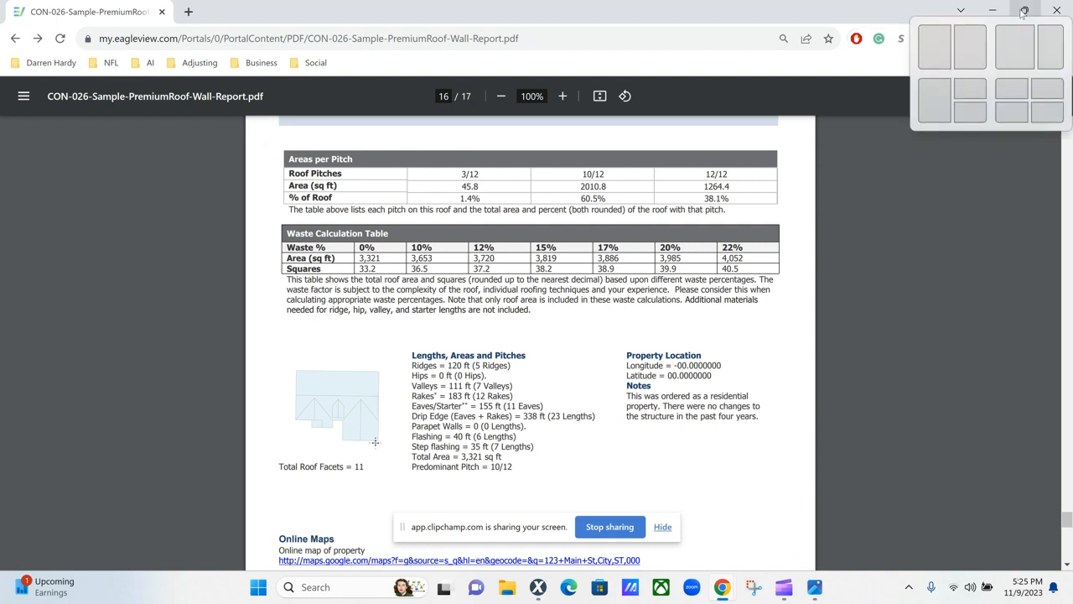
left_click(1053, 49)
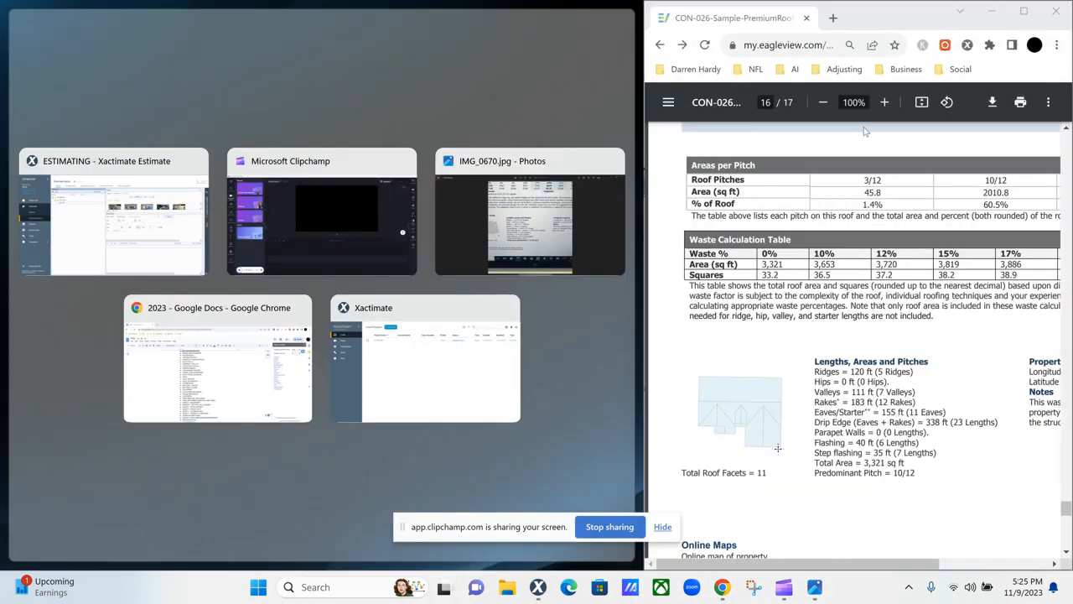
left_click(95, 248)
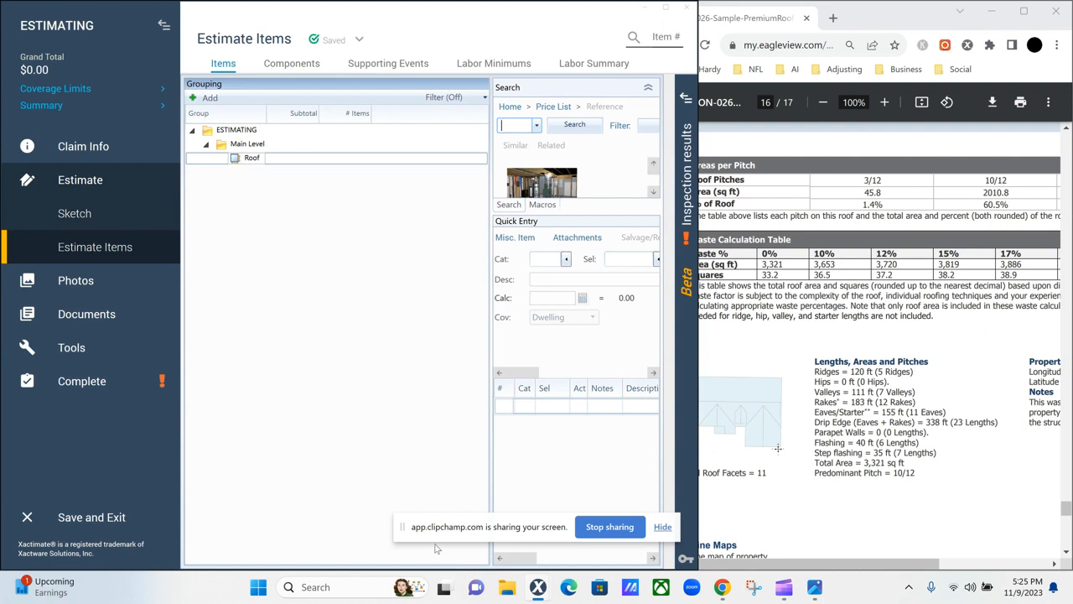
Collapse the navigation sidebar, select the Roof group, and narrow the grouping pane to widen the line item area
left_click(163, 29)
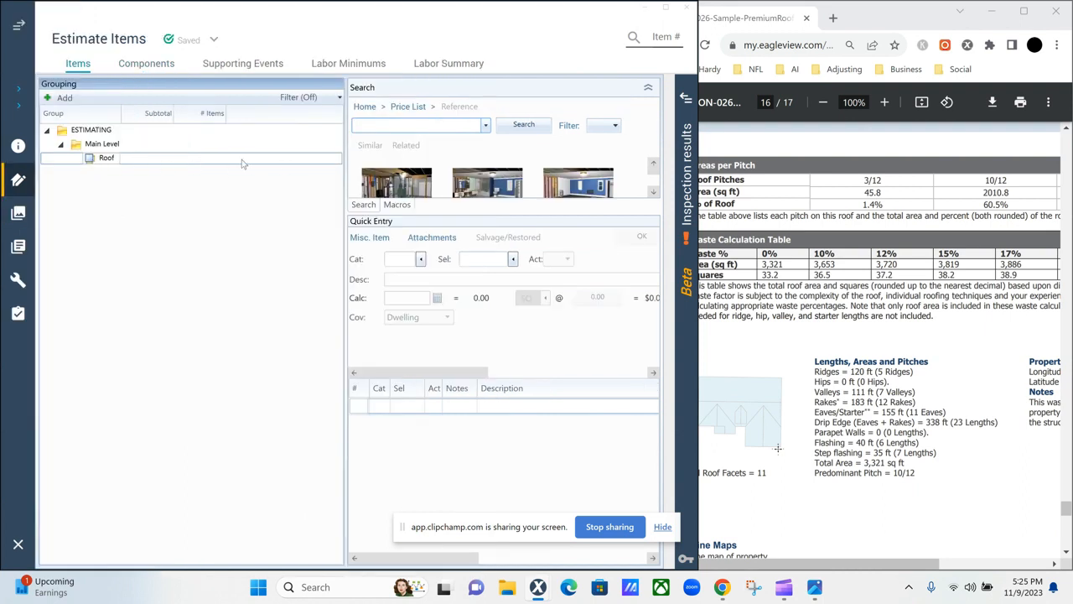
left_click(96, 164)
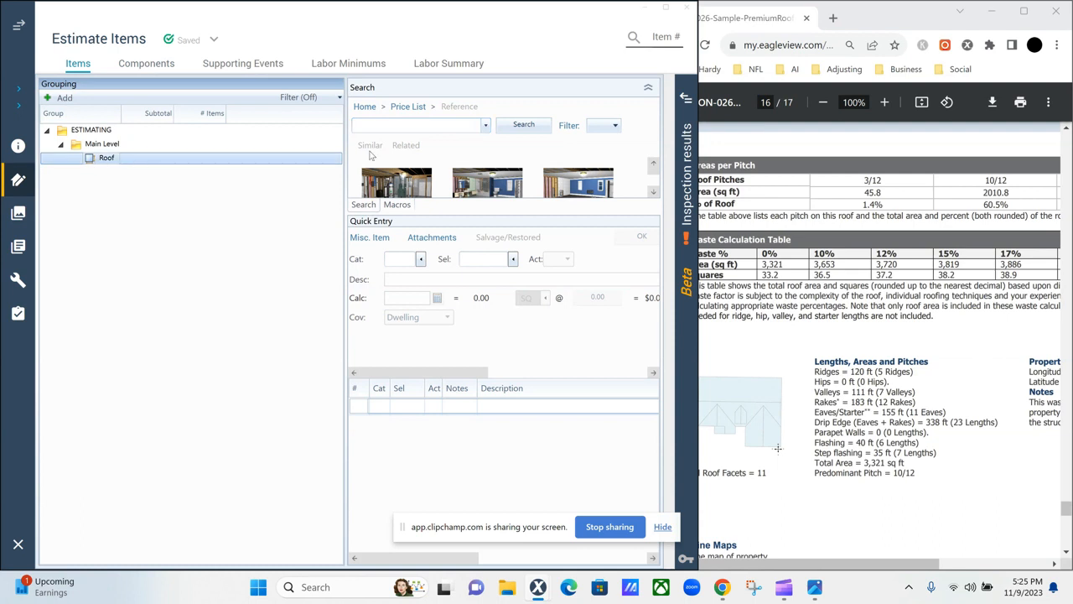
left_click_drag(344, 148, 72, 147)
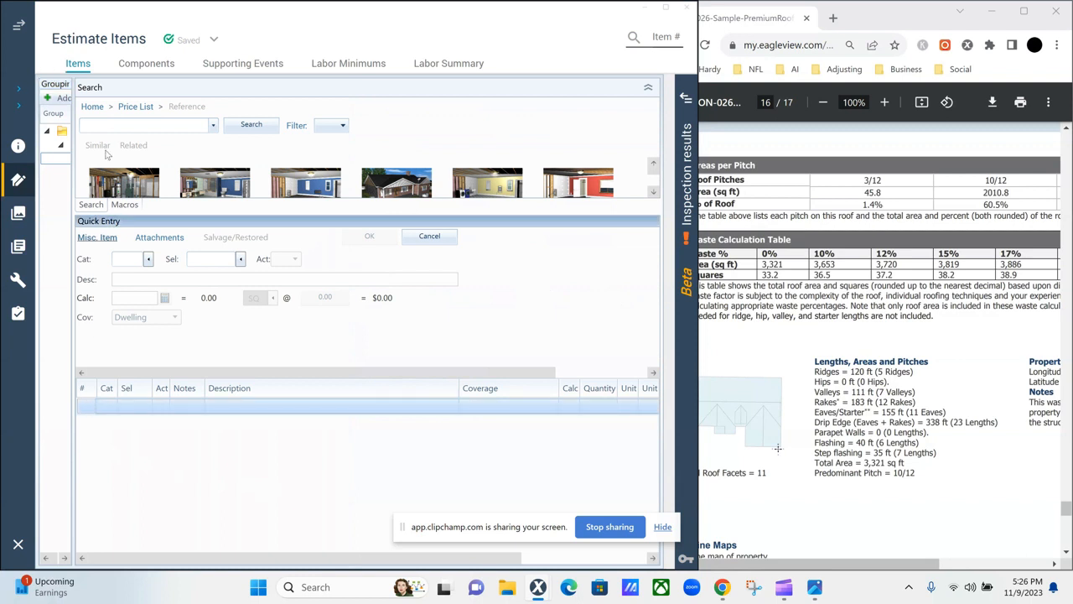
Search the price list for "tear off" and add "Tear off, haul and dispose of comp. shingles - Laminated" to the roof
left_click(117, 126)
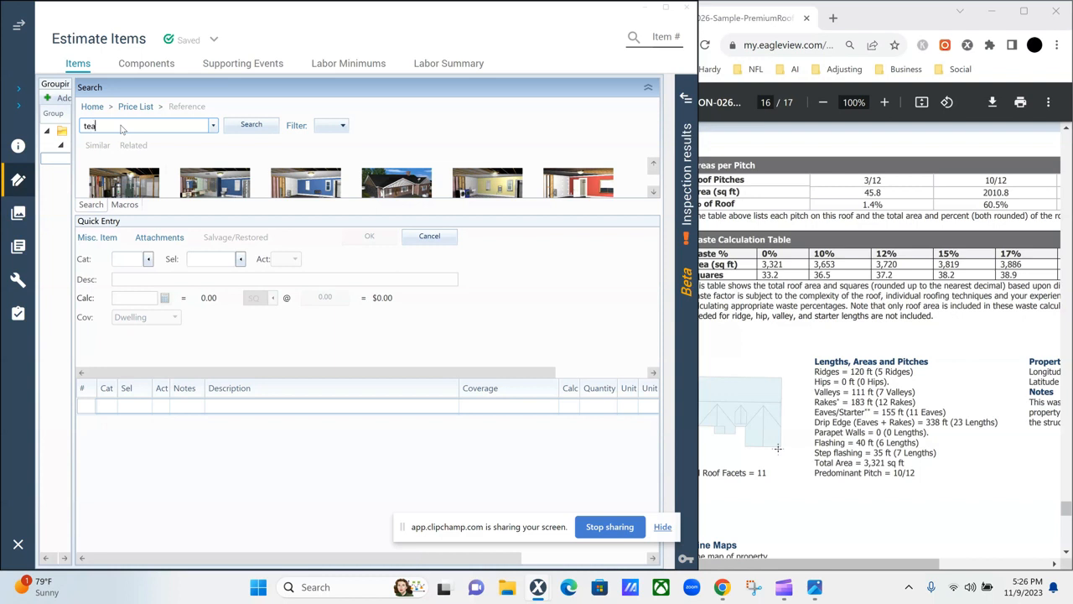
type("tear off")
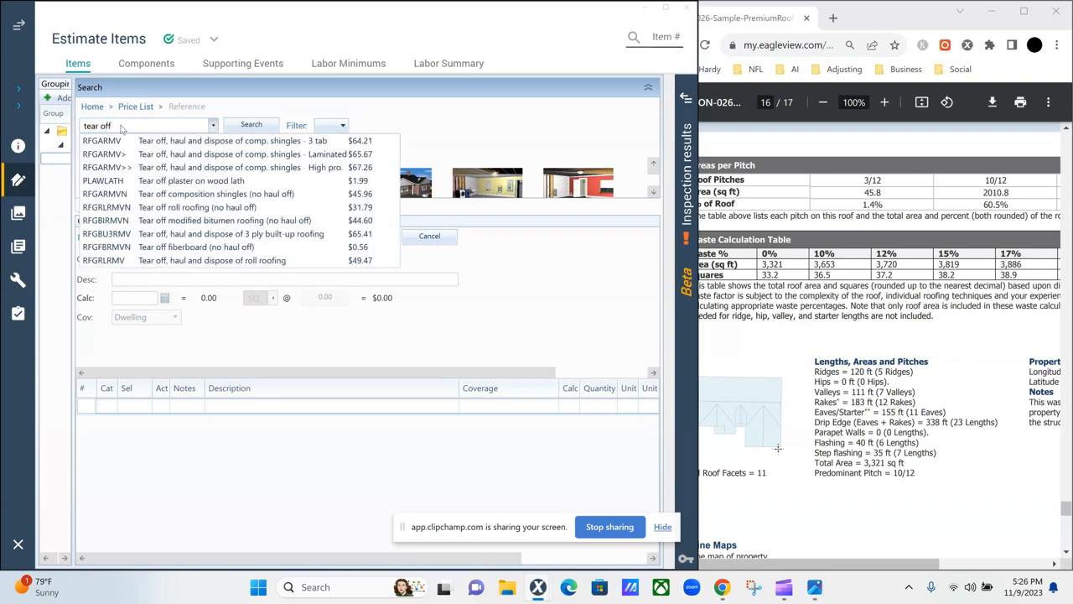
left_click(210, 157)
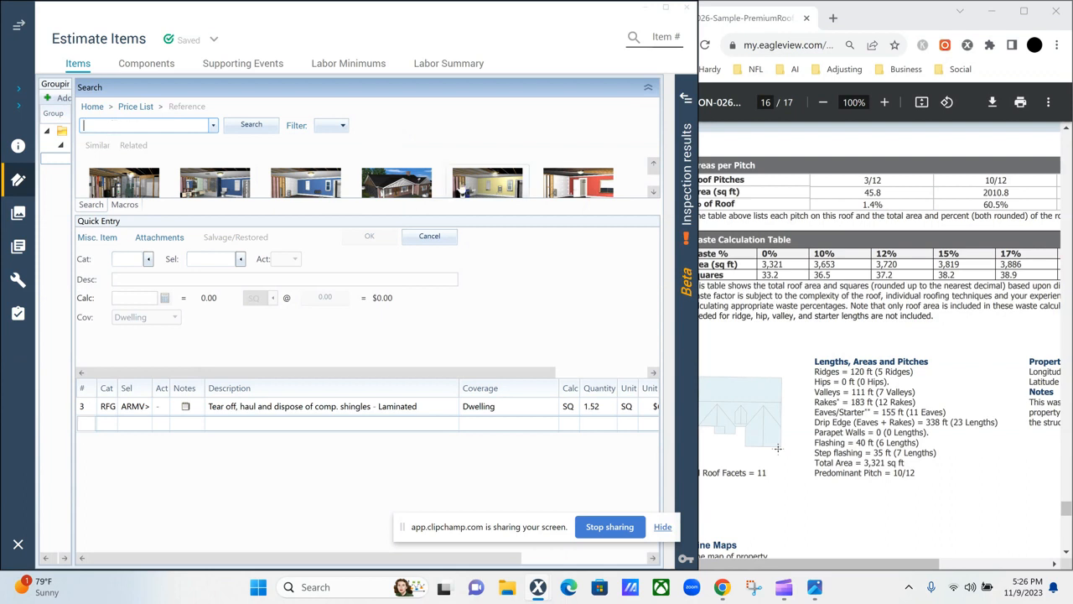
type("laminat")
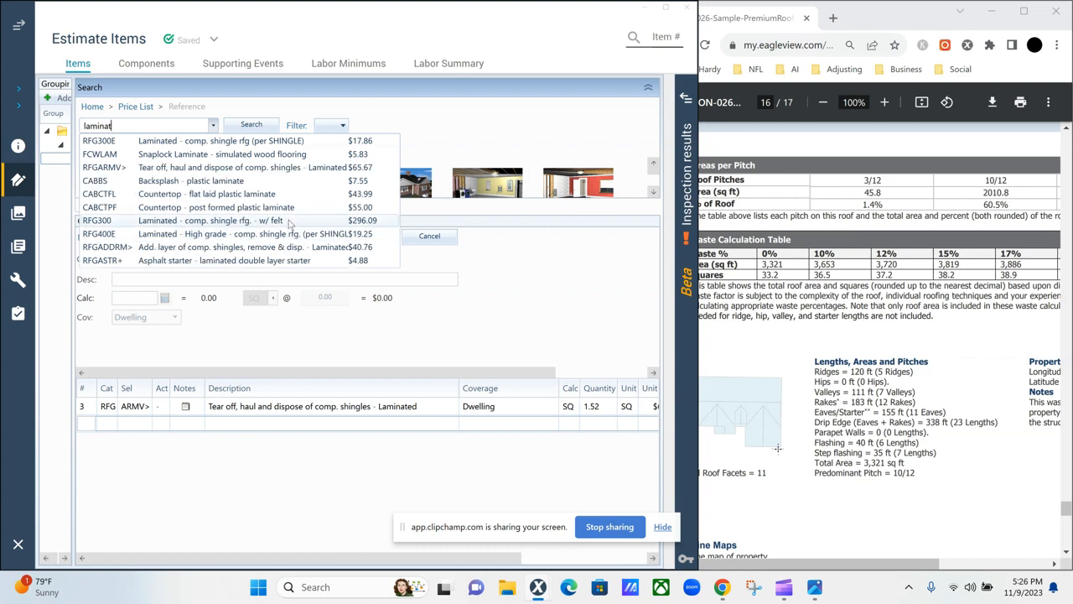
left_click(306, 171)
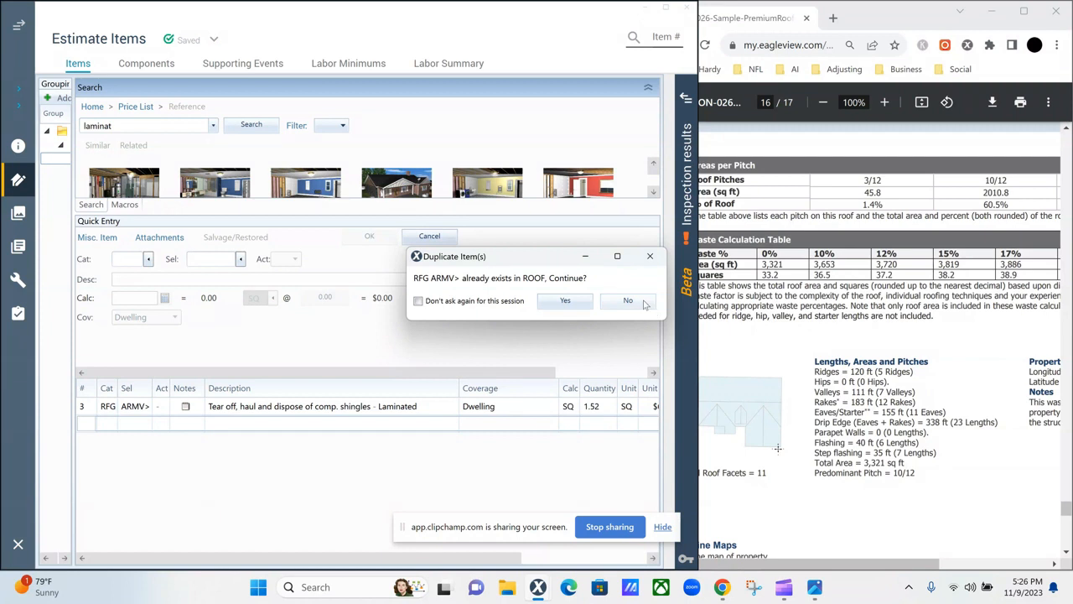
left_click(628, 300)
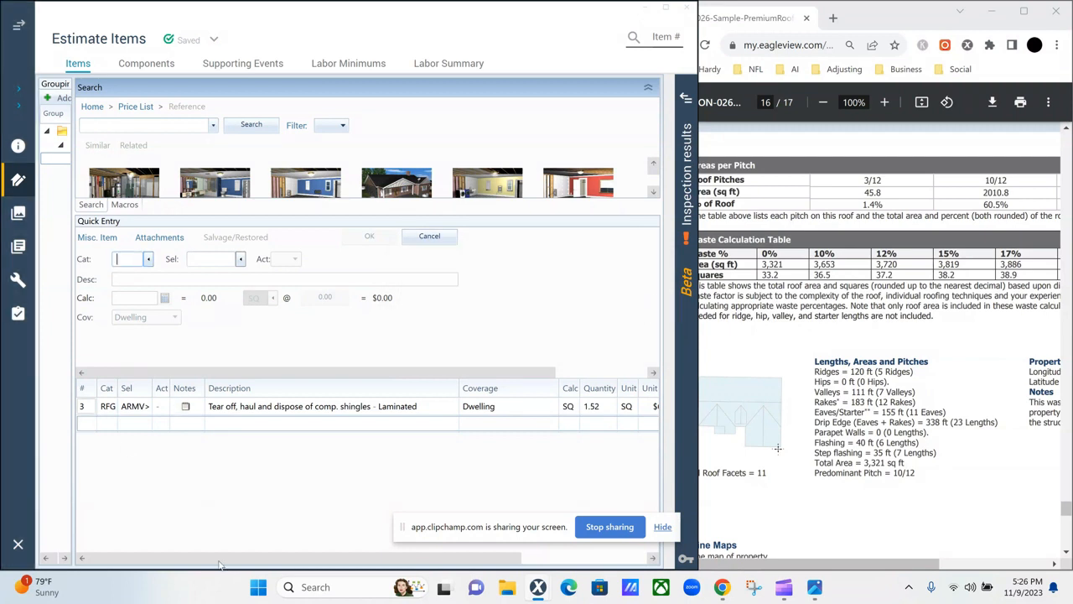
Search the price list for "laminate" and add "Laminated - comp. shingle rfg. - w/ felt" to the roof
left_click(131, 122)
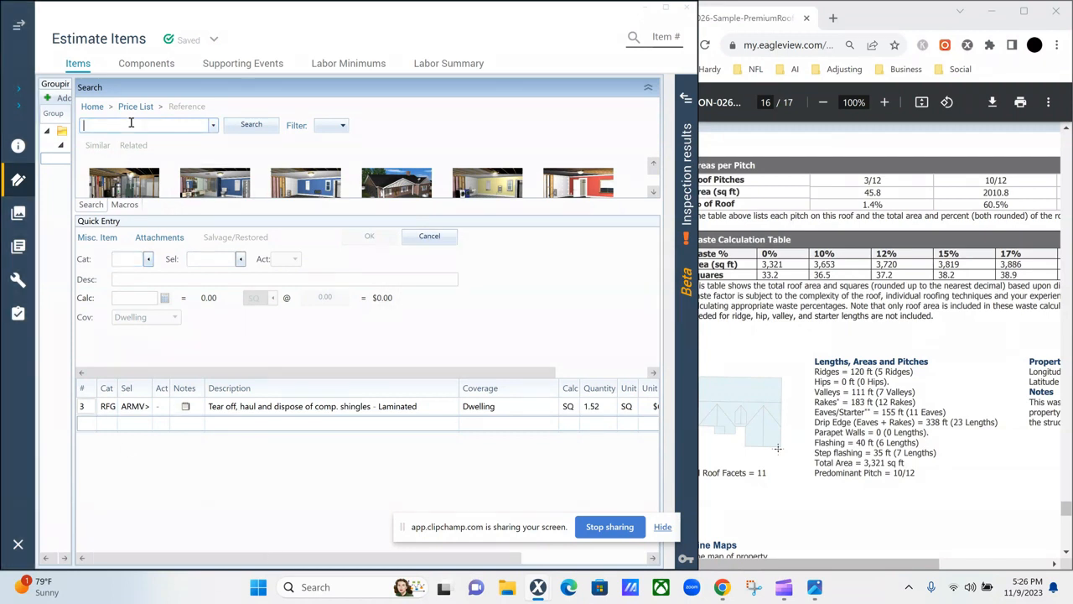
type("laminate")
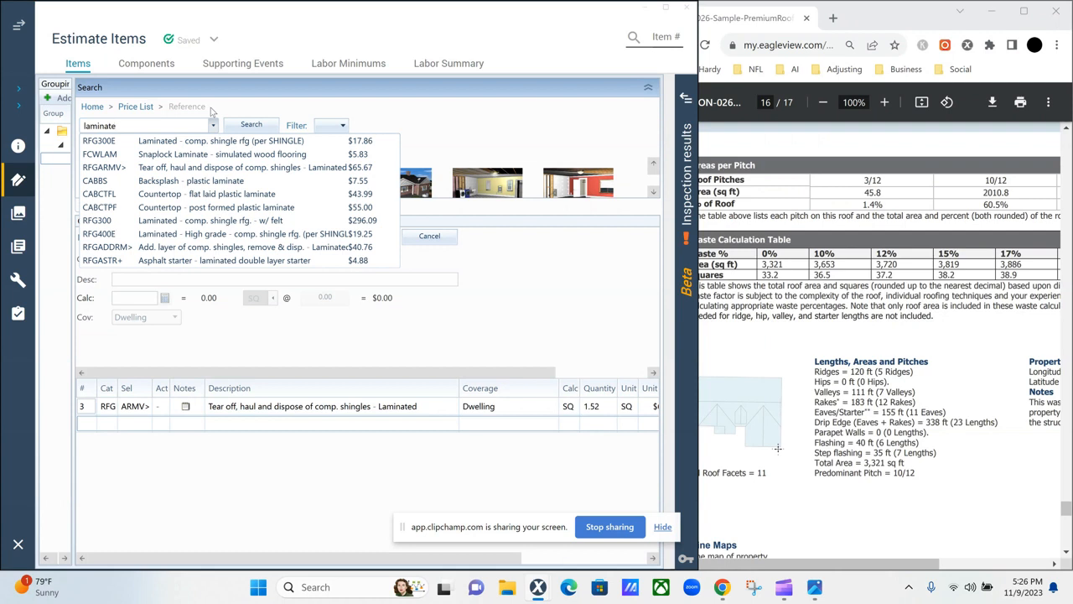
left_click(252, 225)
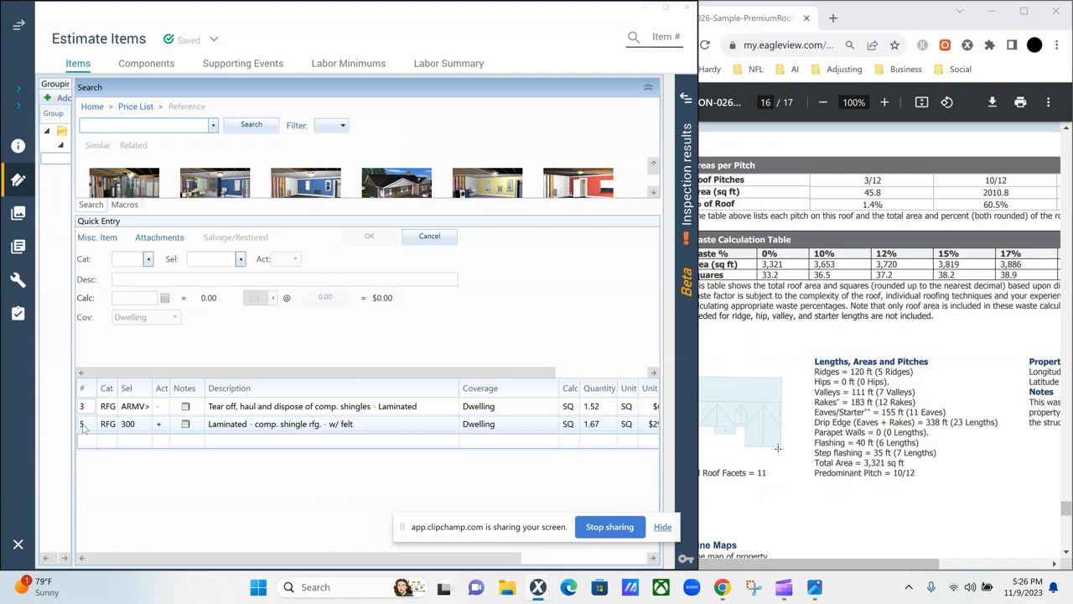
Open the tear-off line item for editing, and examine the waste table and roof measurements in the report photo IMG_0670.jpg
left_click(84, 409)
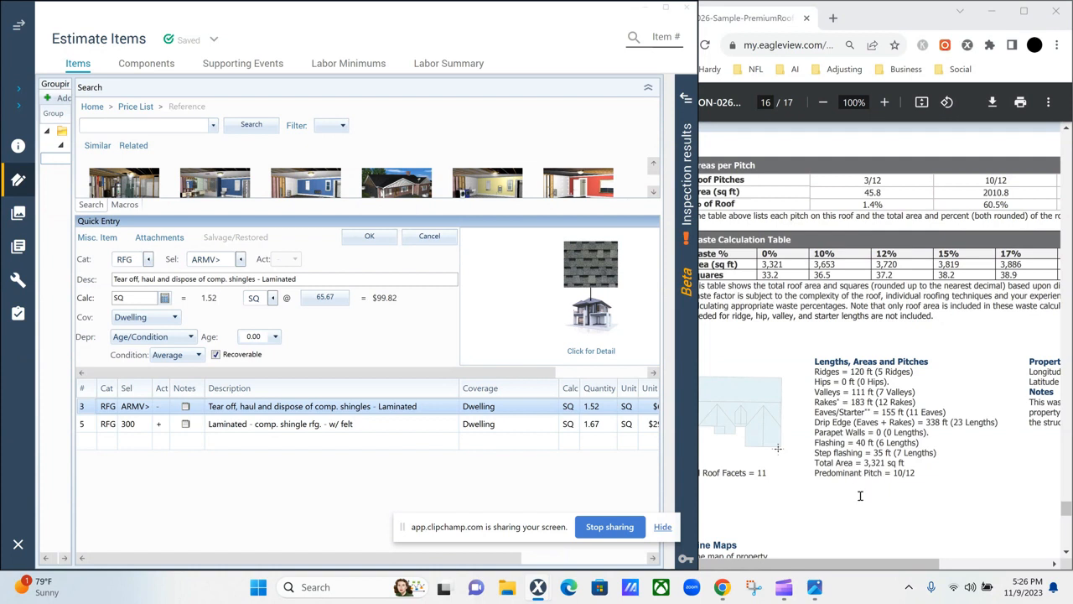
left_click(872, 565)
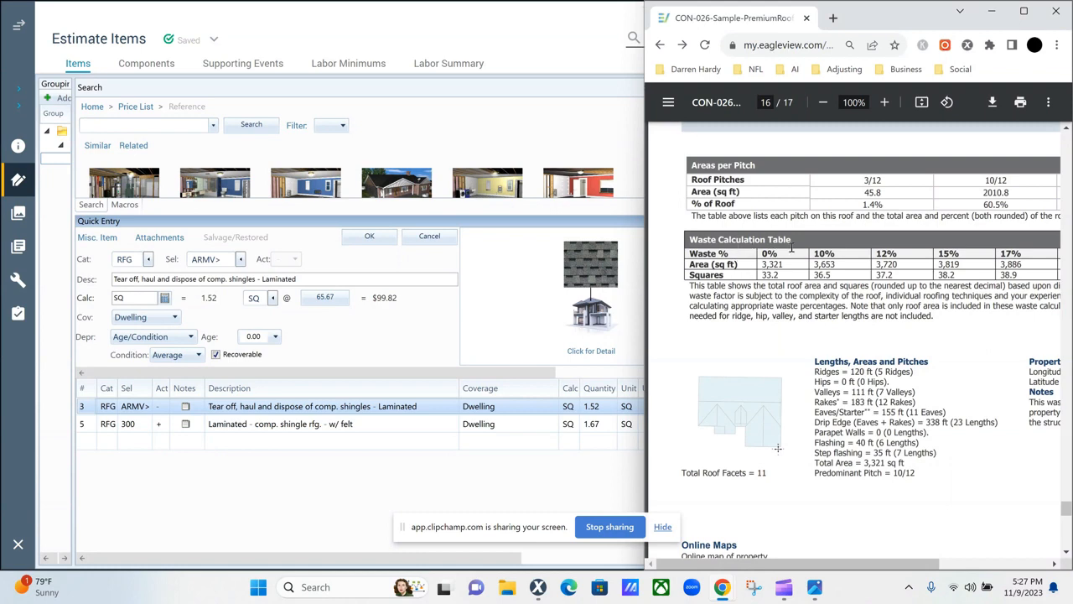
mouse_move(814, 587)
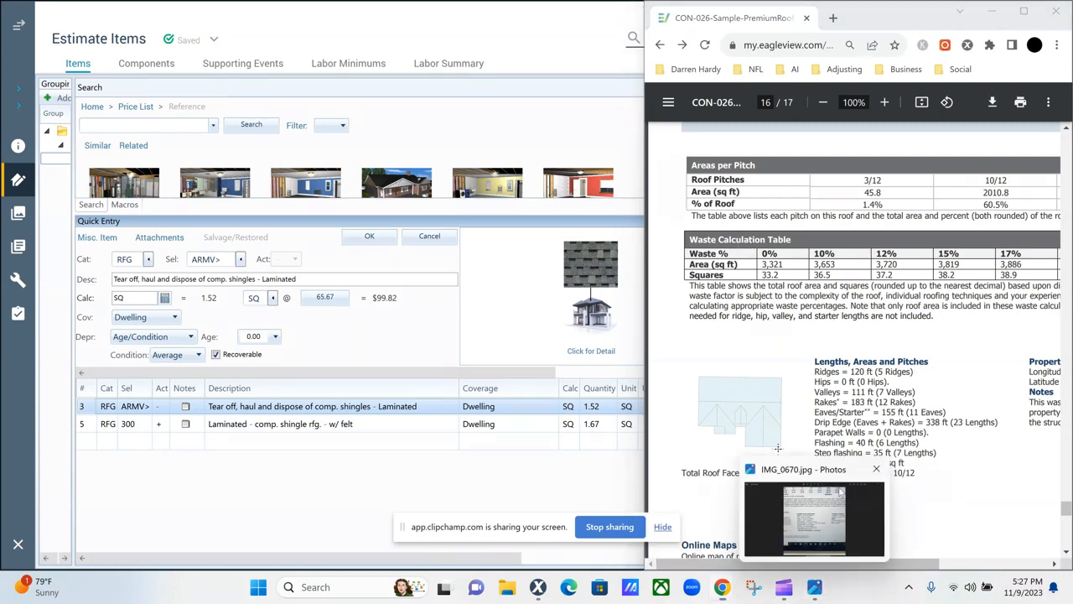
left_click(841, 492)
scroll(475, 232, "up", 1)
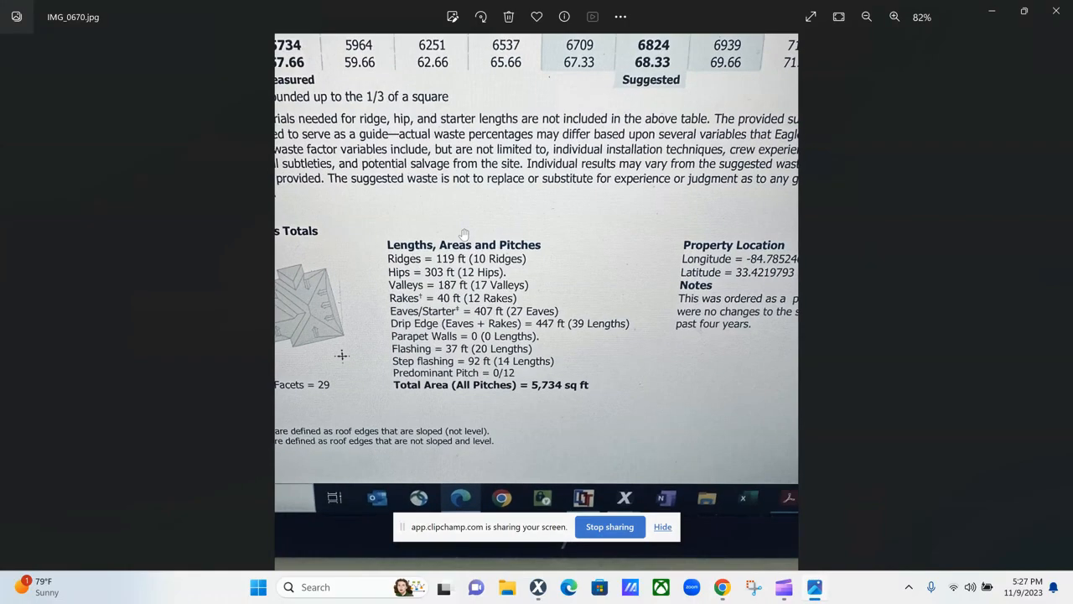
scroll(467, 232, "down", 3)
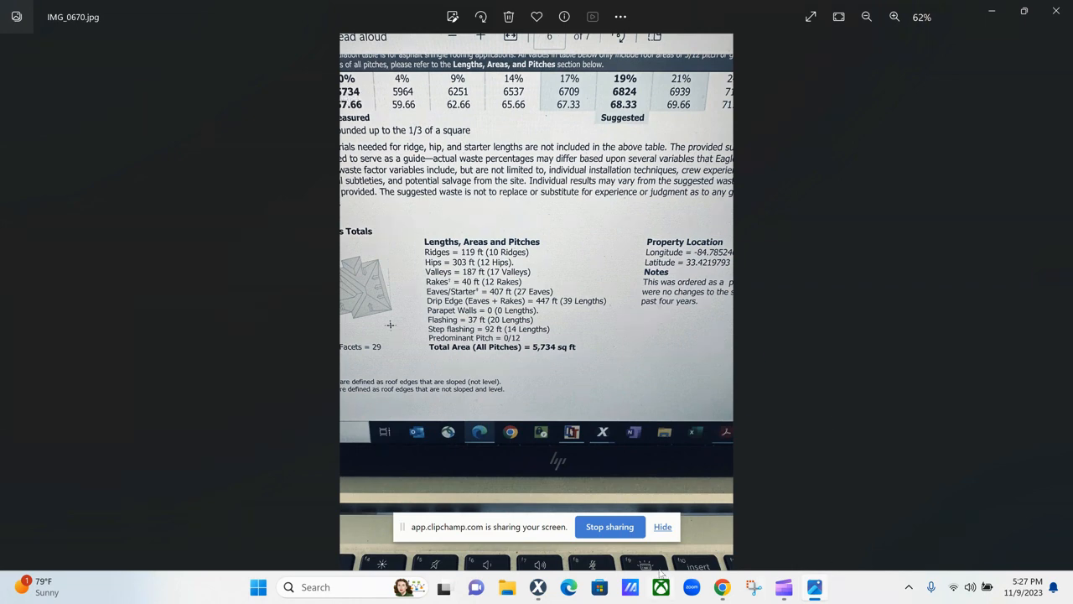
Switch to Xactimate with the EagleView report open in Chrome beside it, and set the tear-off item's calculation to 33.21 squares
mouse_move(539, 584)
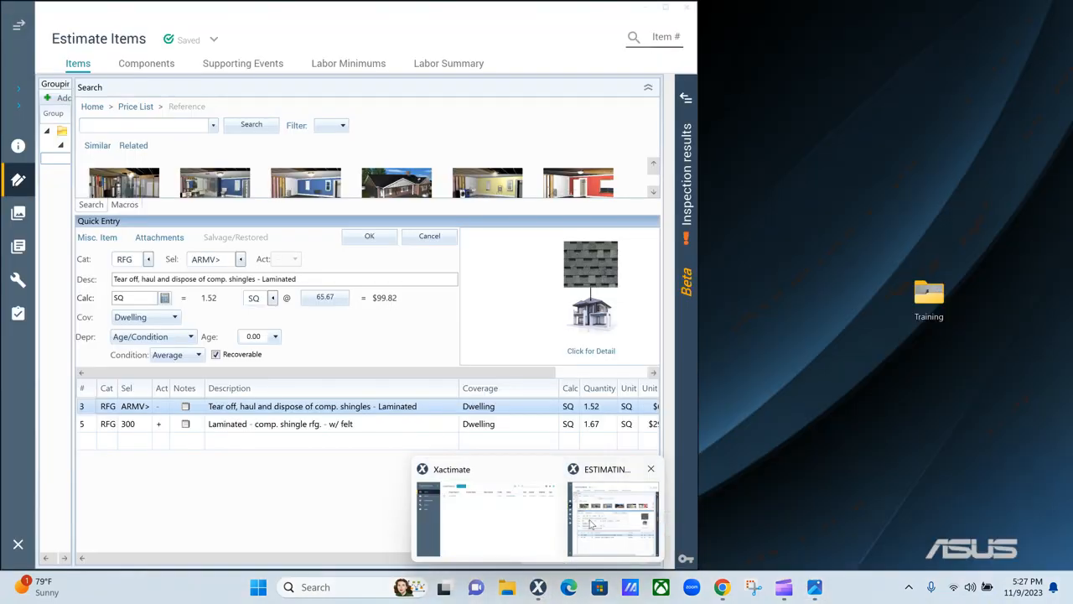
left_click(591, 524)
mouse_move(721, 586)
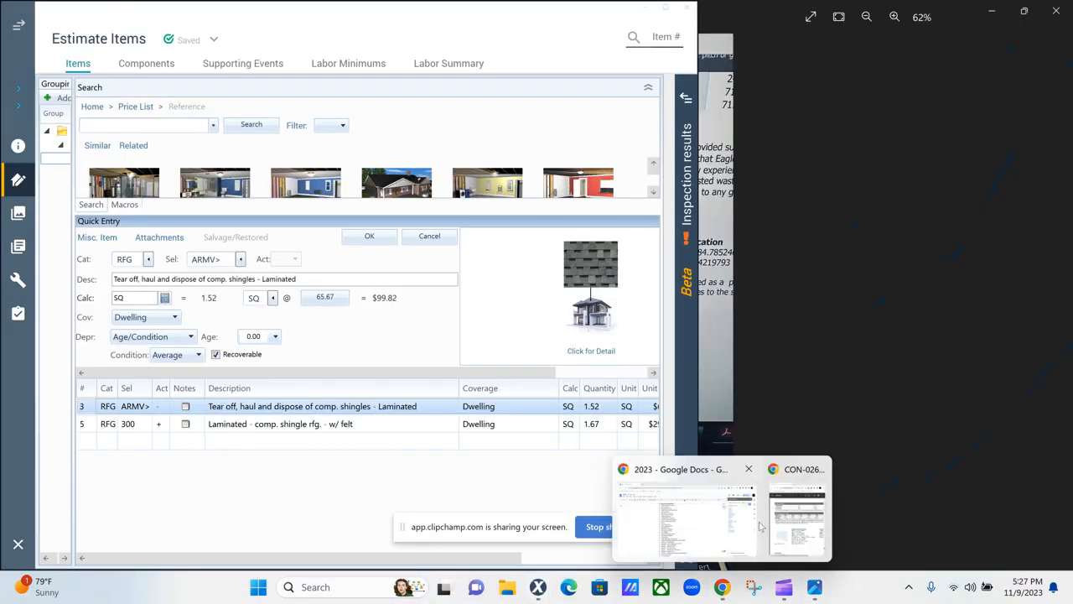
left_click(788, 523)
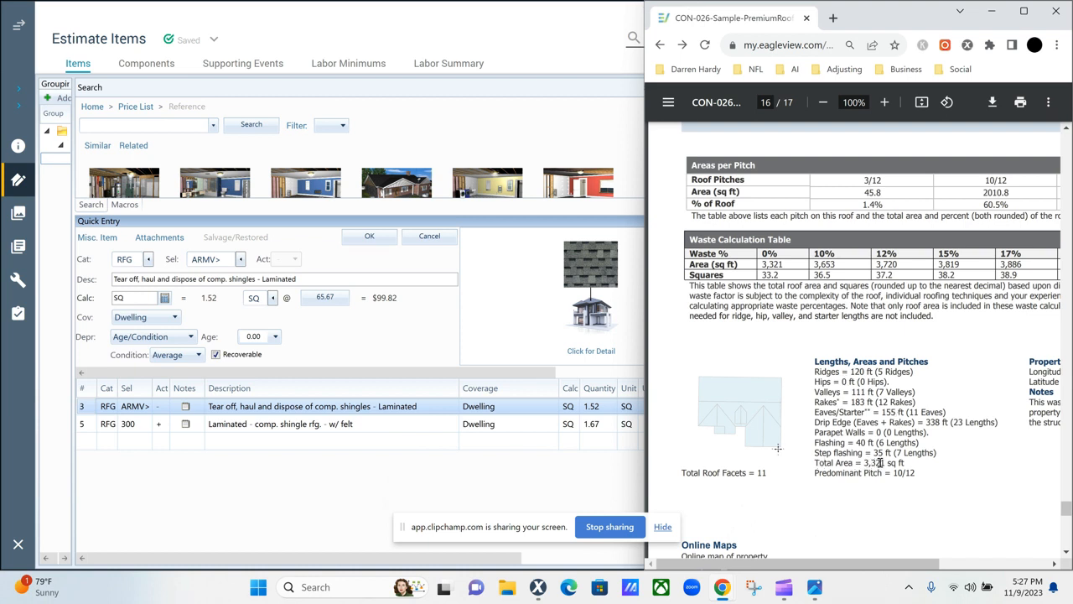
left_click(141, 298)
type("33")
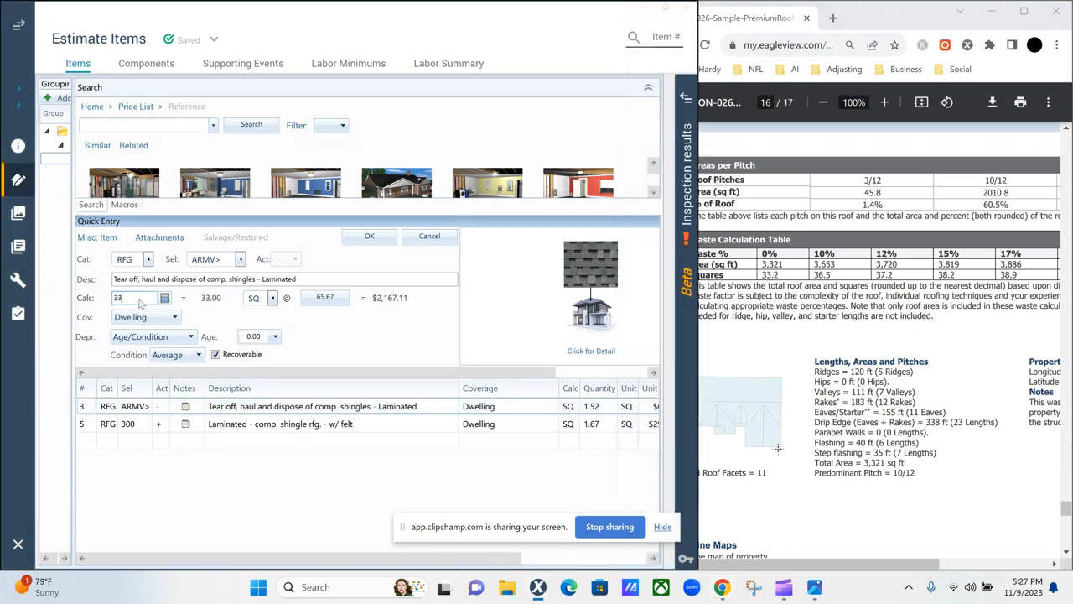
type(".21")
Set the calculation of the "Laminated - comp. shingle rfg. - w/ felt" item to 37.2 squares, matching the report's 12% waste column
left_click(83, 426)
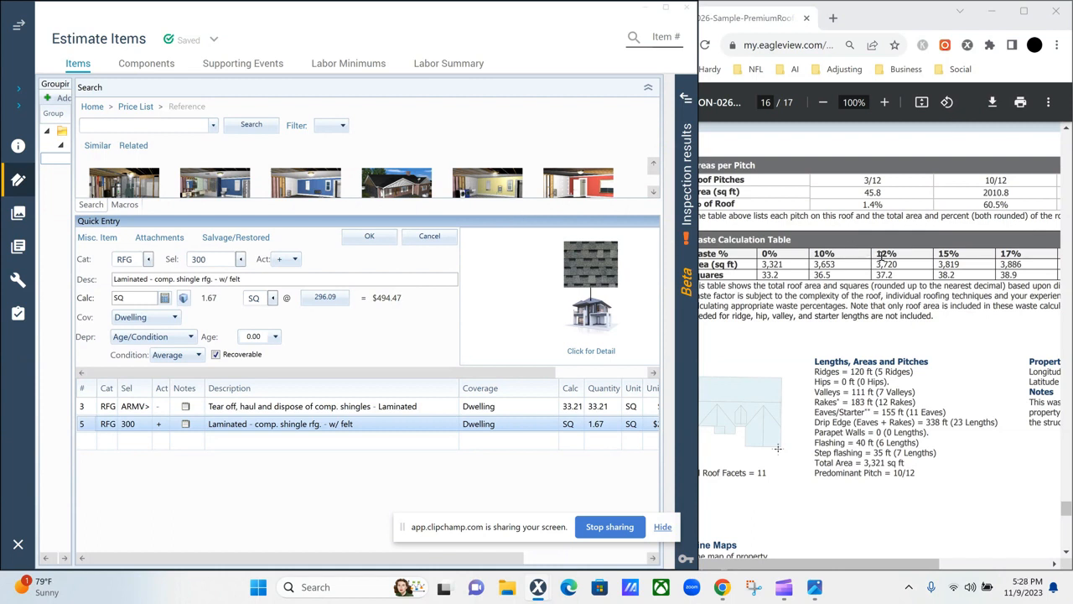
mouse_move(813, 594)
mouse_move(820, 509)
left_click(132, 300)
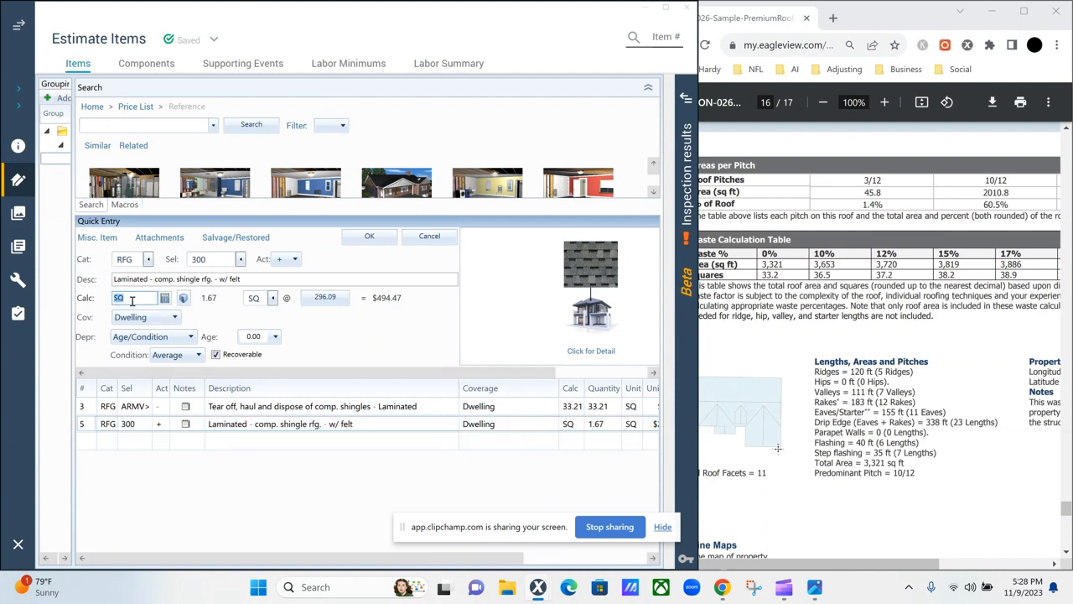
type("37.2")
left_click(83, 444)
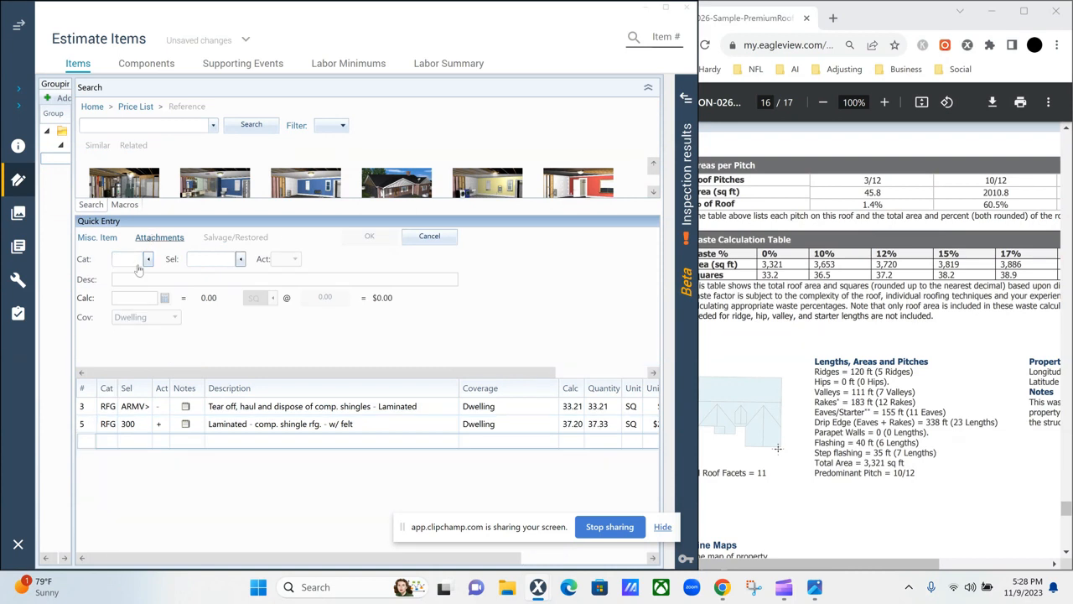
Add the note "Allow for 12% roof waste via the Eagle View report." below the laminated shingle item
key("F9")
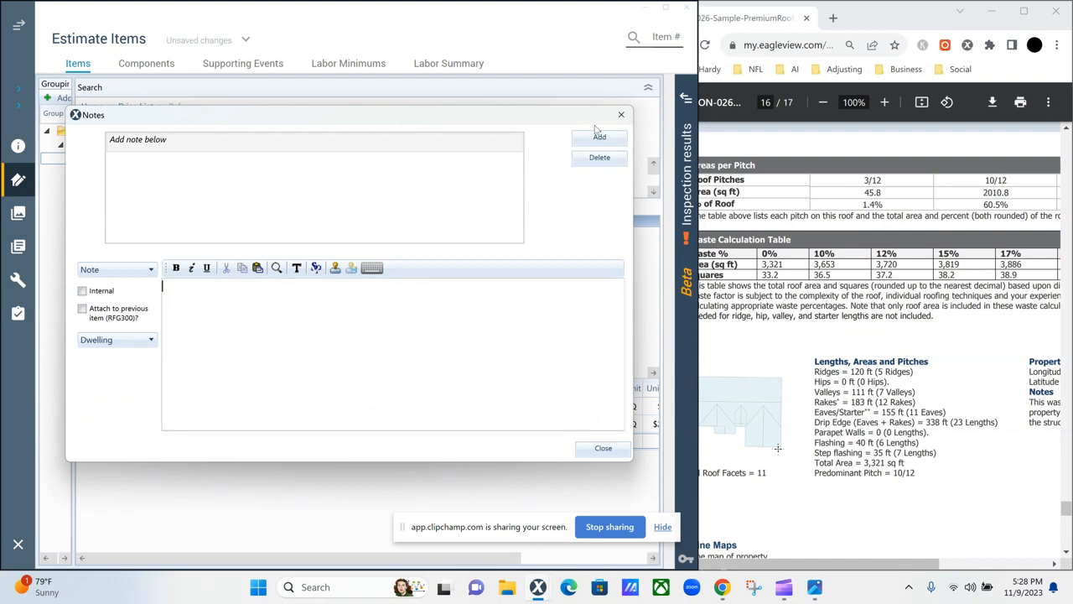
left_click_drag(576, 118, 364, 258)
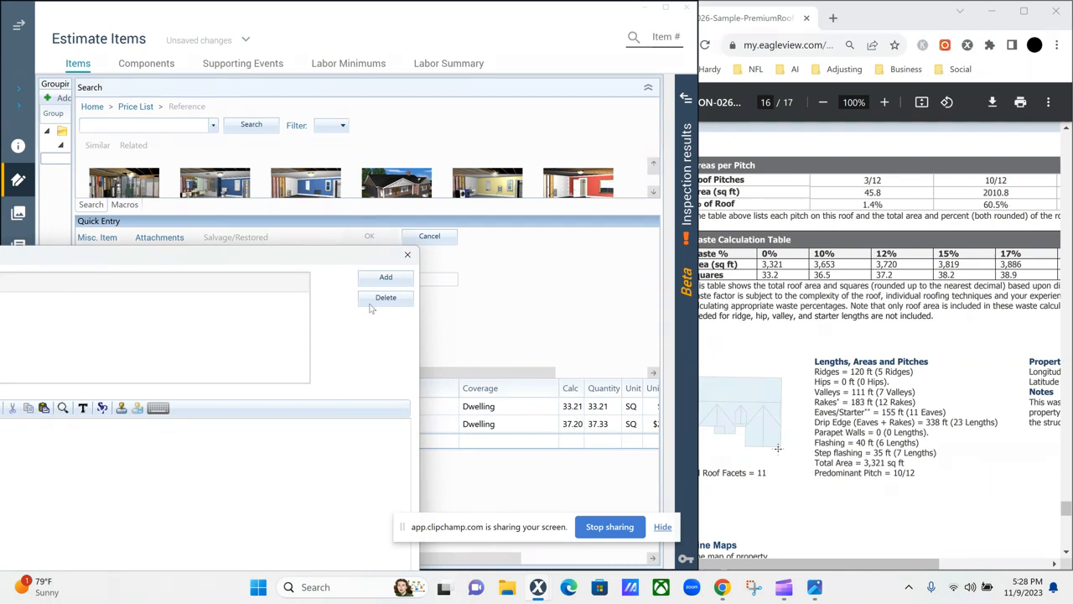
left_click_drag(327, 253, 528, 116)
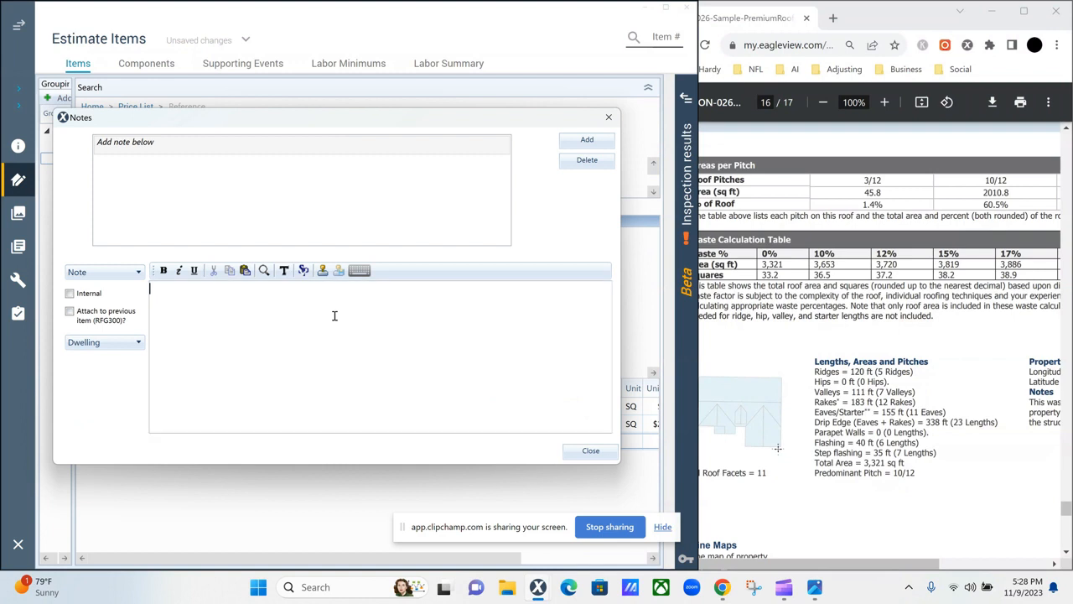
type("Allow for 12")
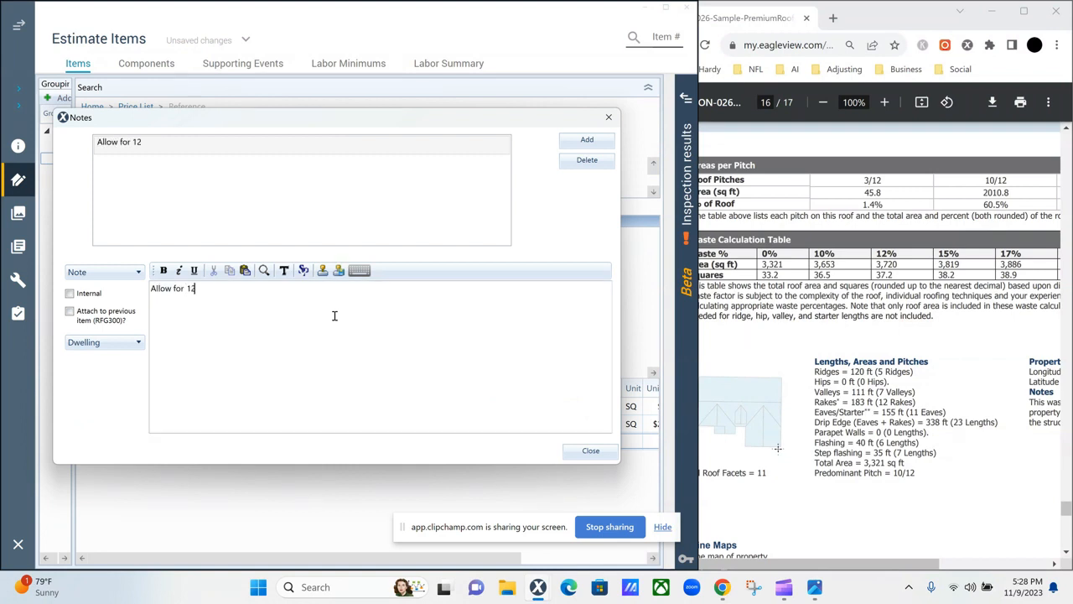
type("% roof waste via t")
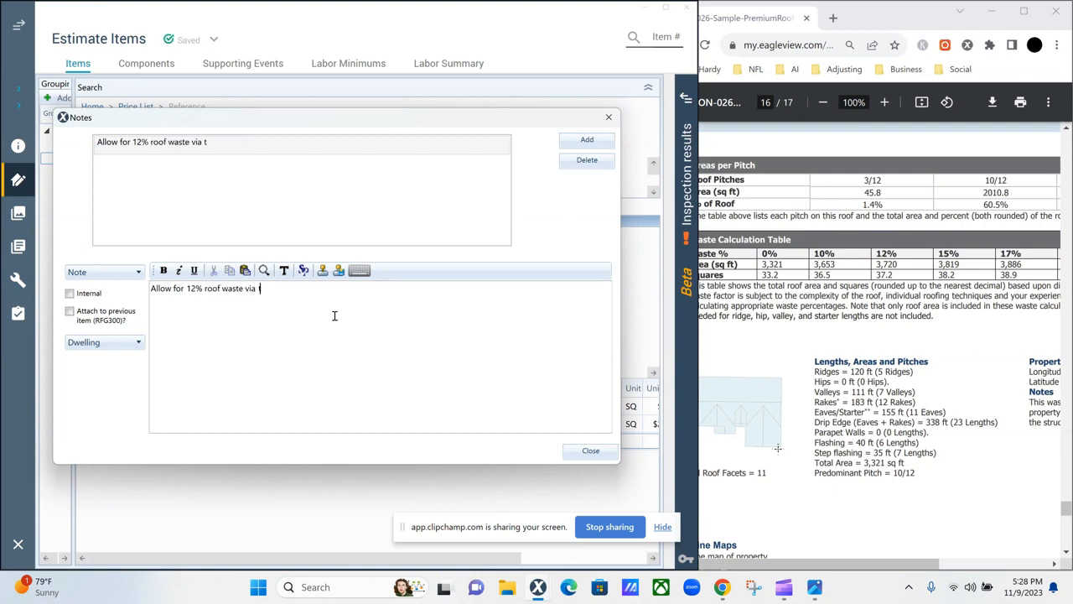
type("he Eagle View")
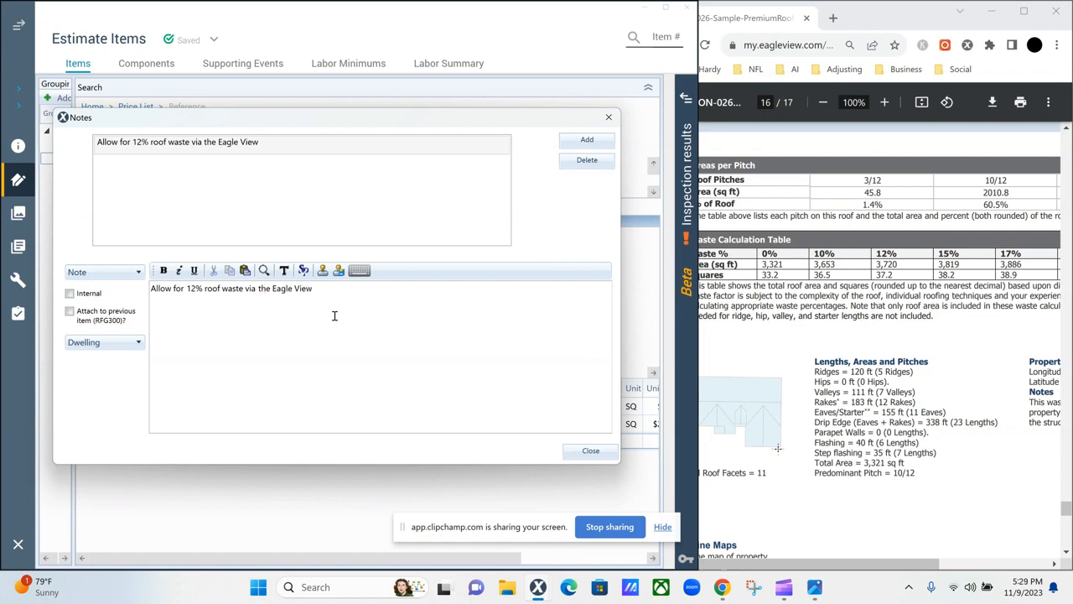
type(" report.")
left_click(590, 450)
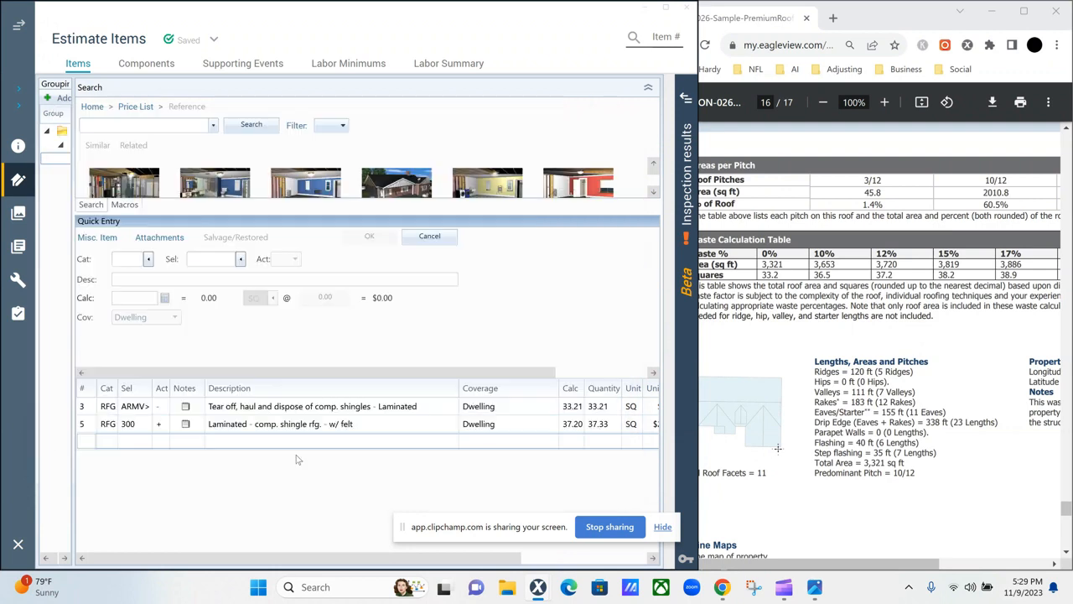
left_click(81, 463)
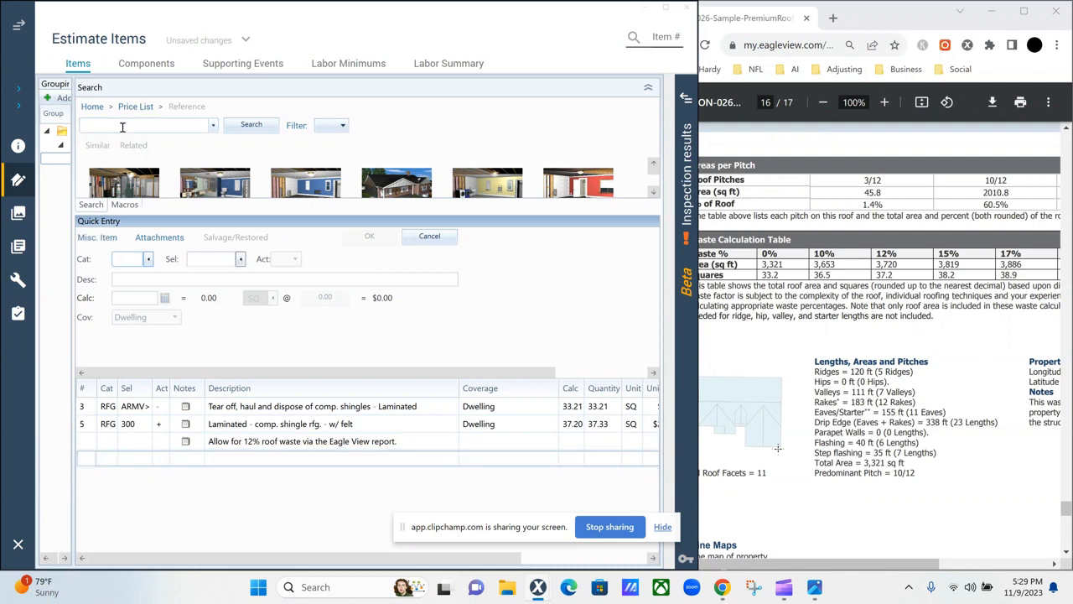
Search the price list for "start", add "Asphalt starter - universal starter course", and set its calculation to 155 LF
left_click(121, 125)
type("start")
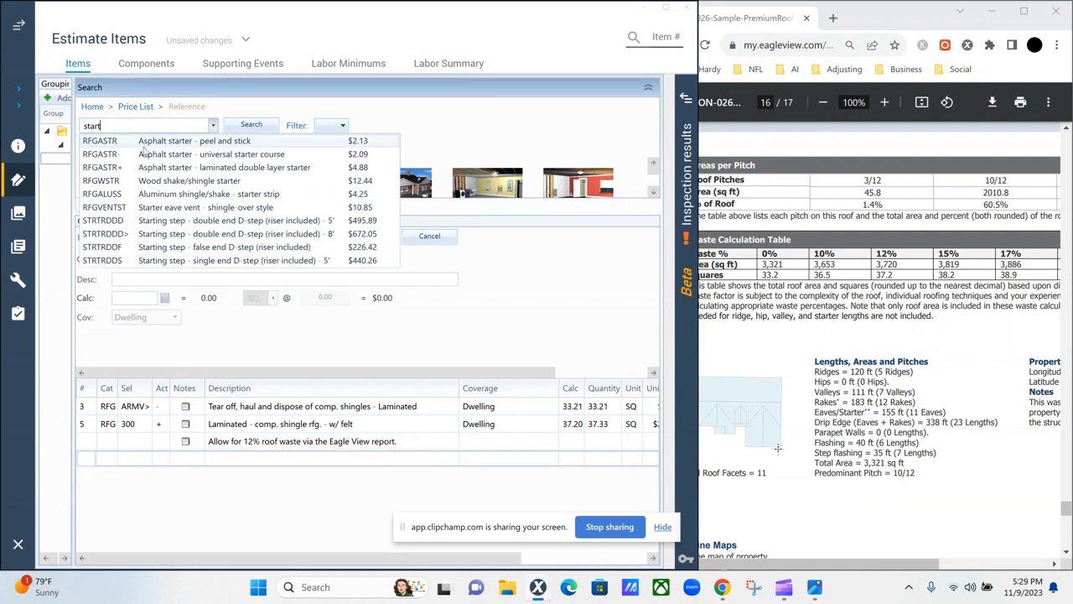
left_click(116, 155)
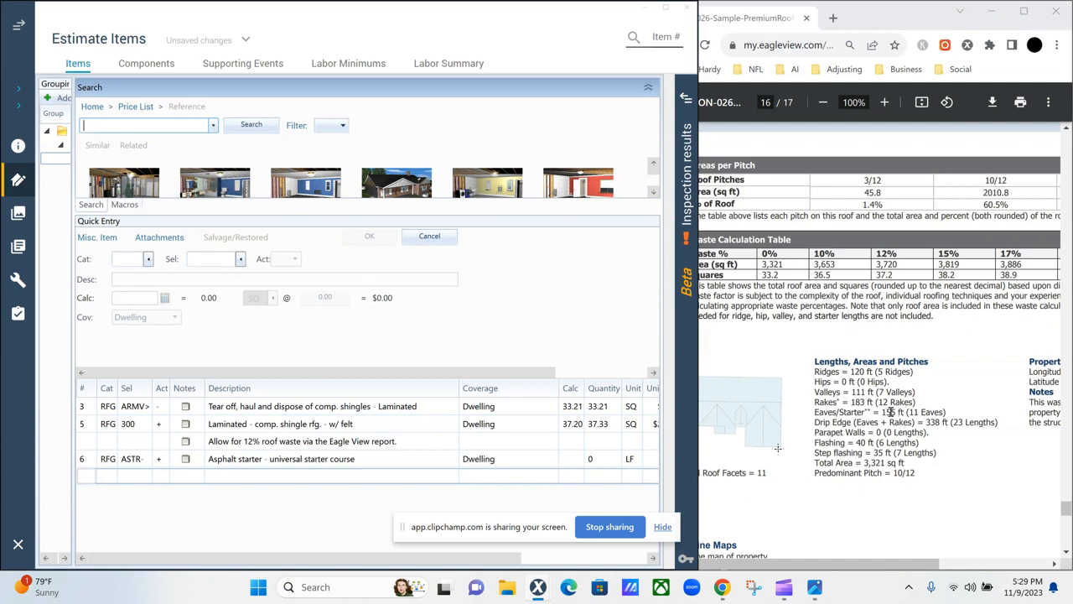
left_click(571, 459)
type("155")
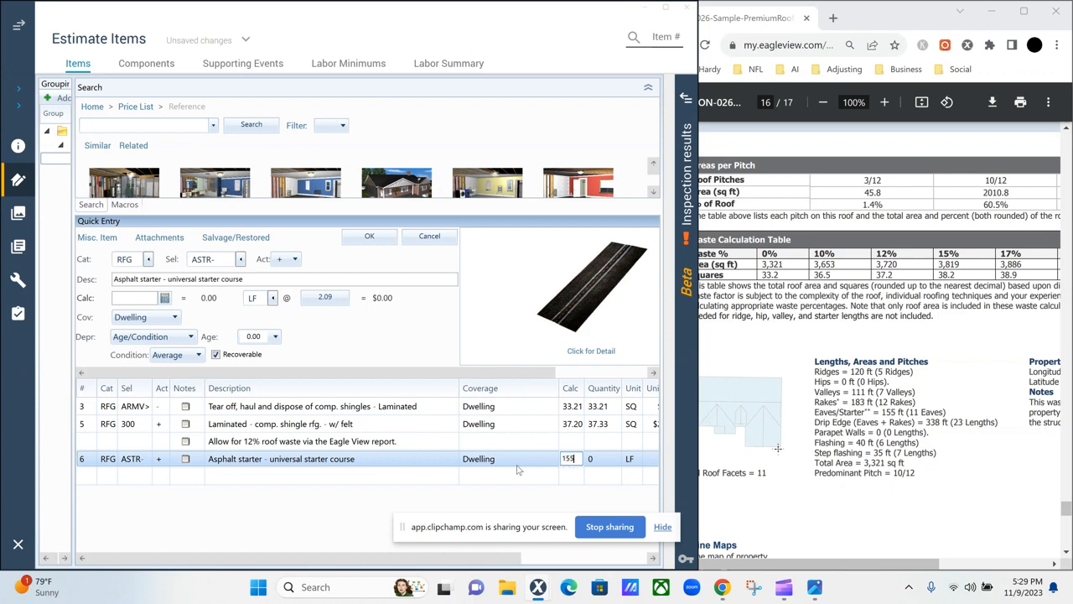
left_click(90, 484)
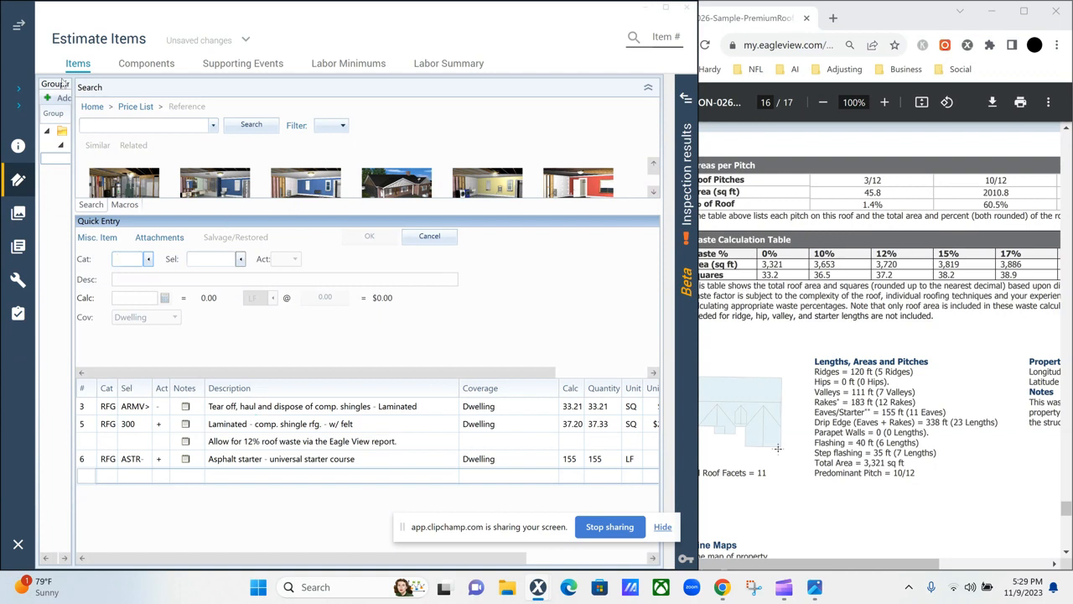
Search the price list for "hip", add "Hip / Ridge cap - cut from 3 tab - composition shingles", and open its calculation for editing
left_click(115, 126)
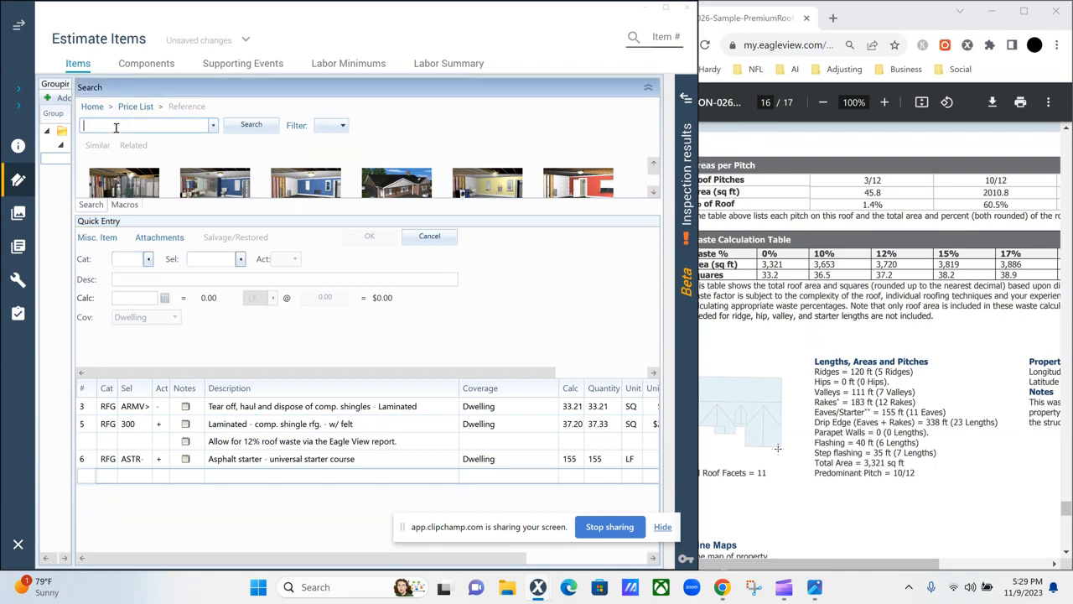
type("r")
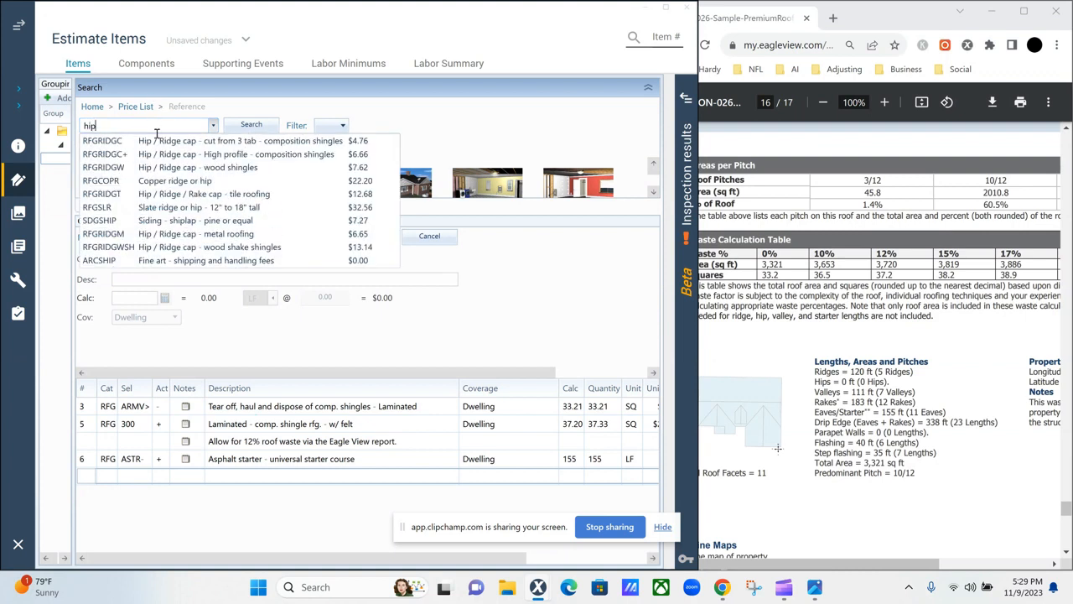
left_click(157, 140)
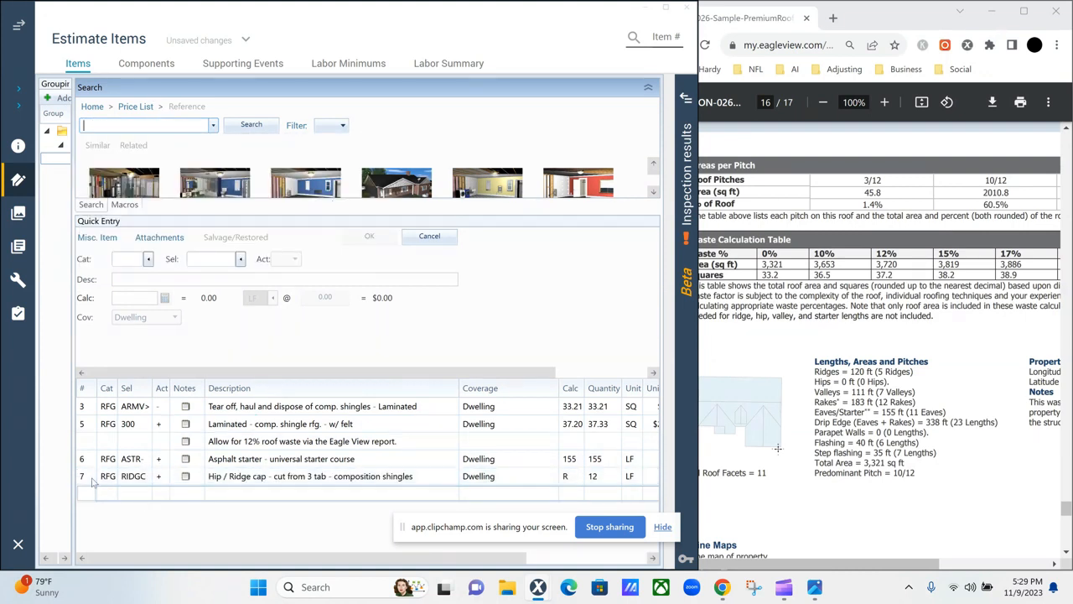
left_click(573, 478)
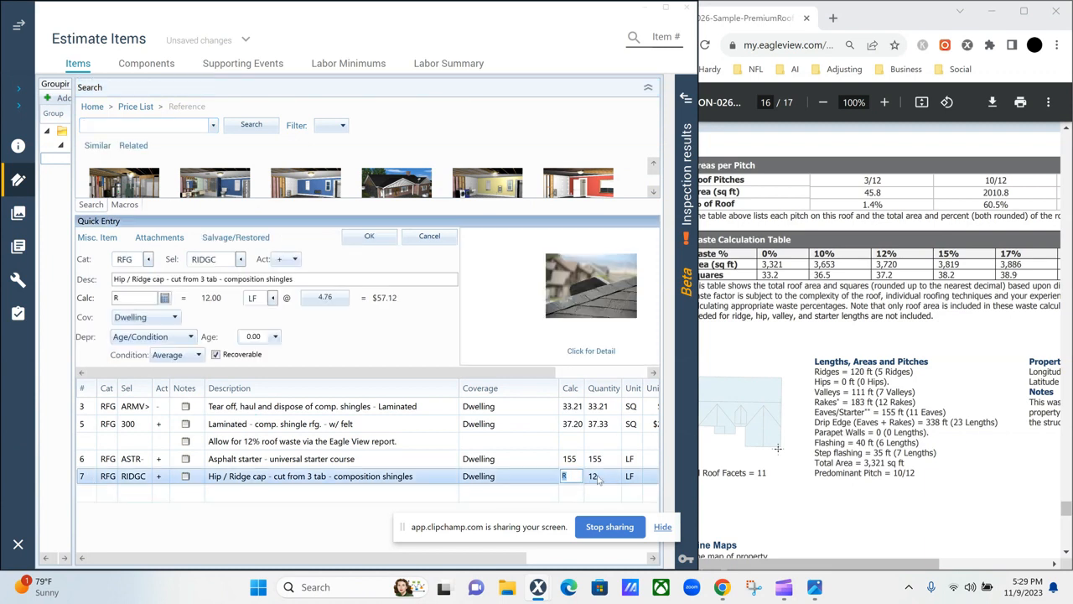
left_click(128, 298)
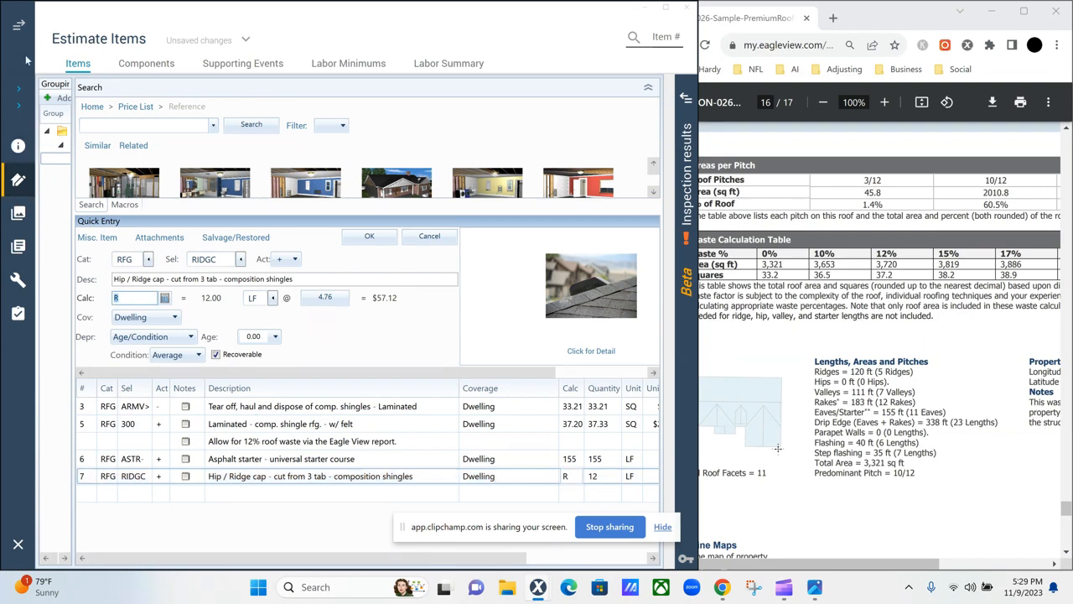
Examine the roof drawing in the sketch, and return to the estimate items with the navigation sidebar collapsed
left_click(20, 27)
left_click(88, 215)
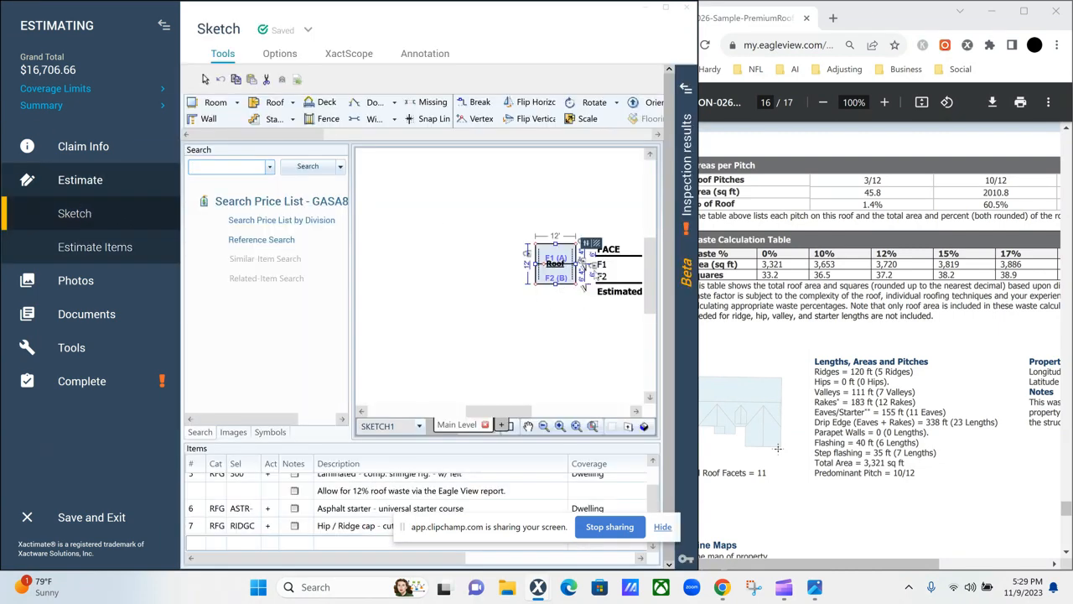
left_click(92, 247)
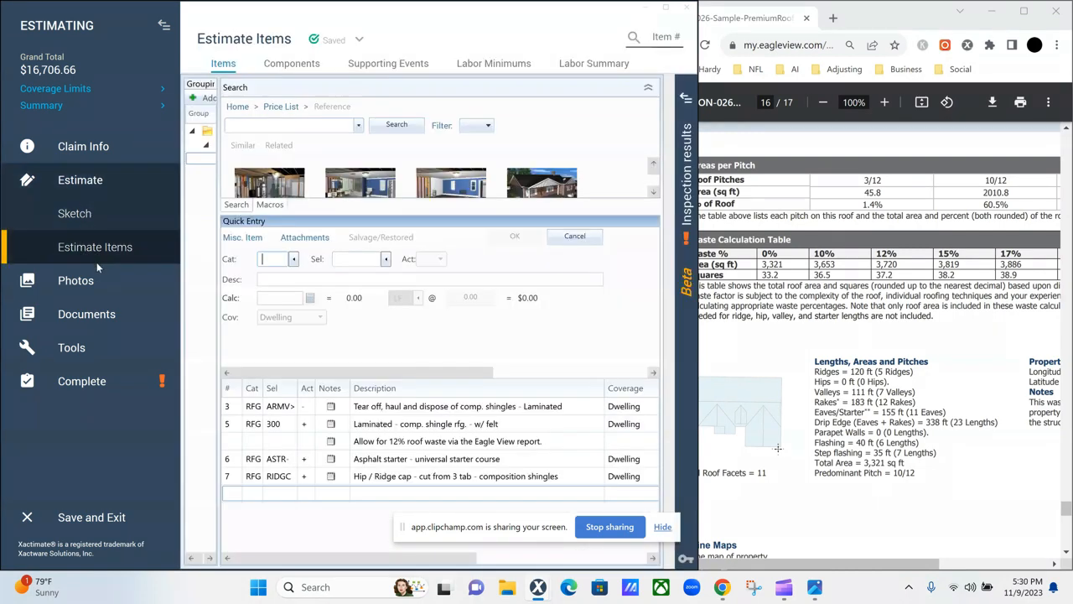
left_click(164, 25)
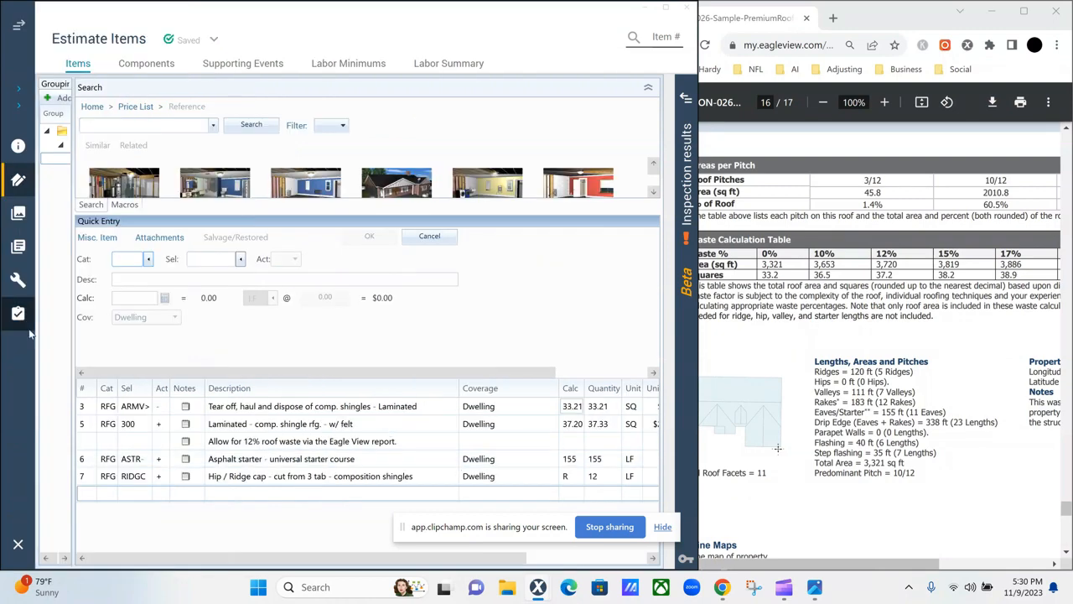
Set the hip / ridge cap item's calculation to 120 LF, matching the ridge length in the report
left_click(90, 477)
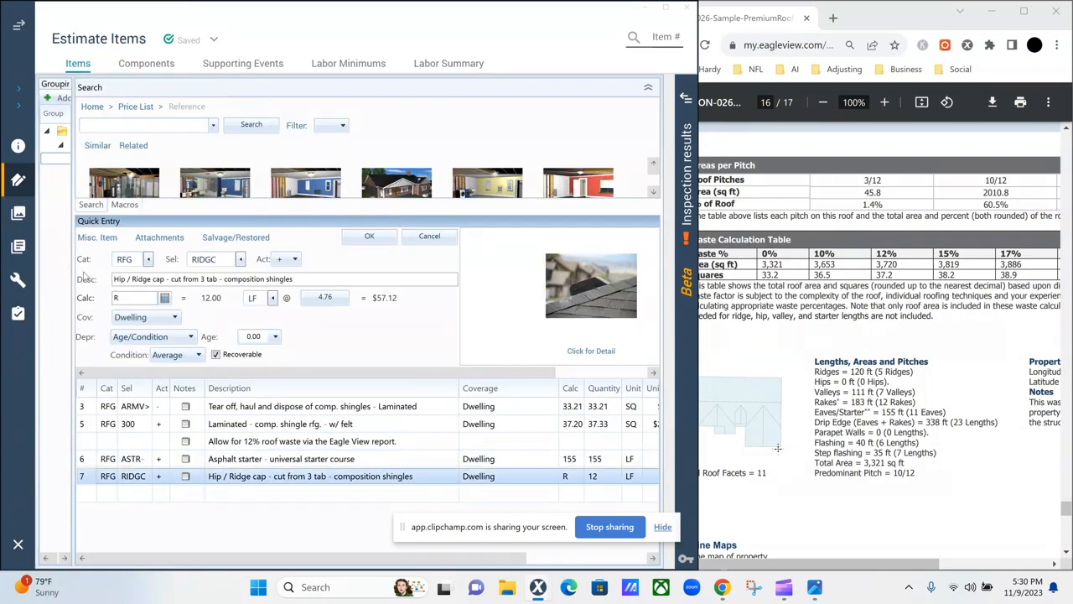
left_click(125, 298)
type("120")
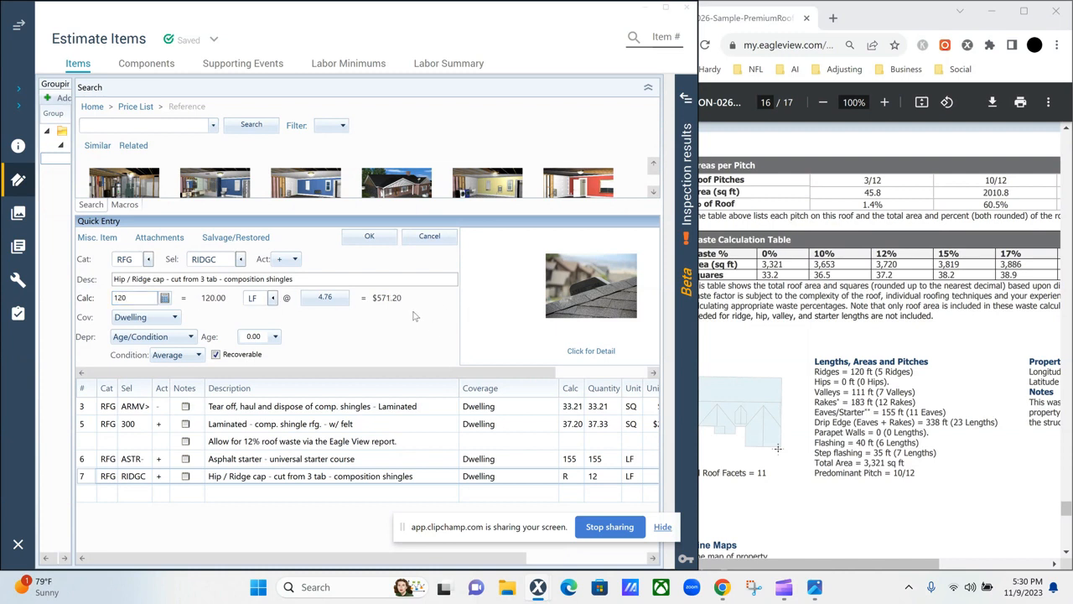
left_click(135, 506)
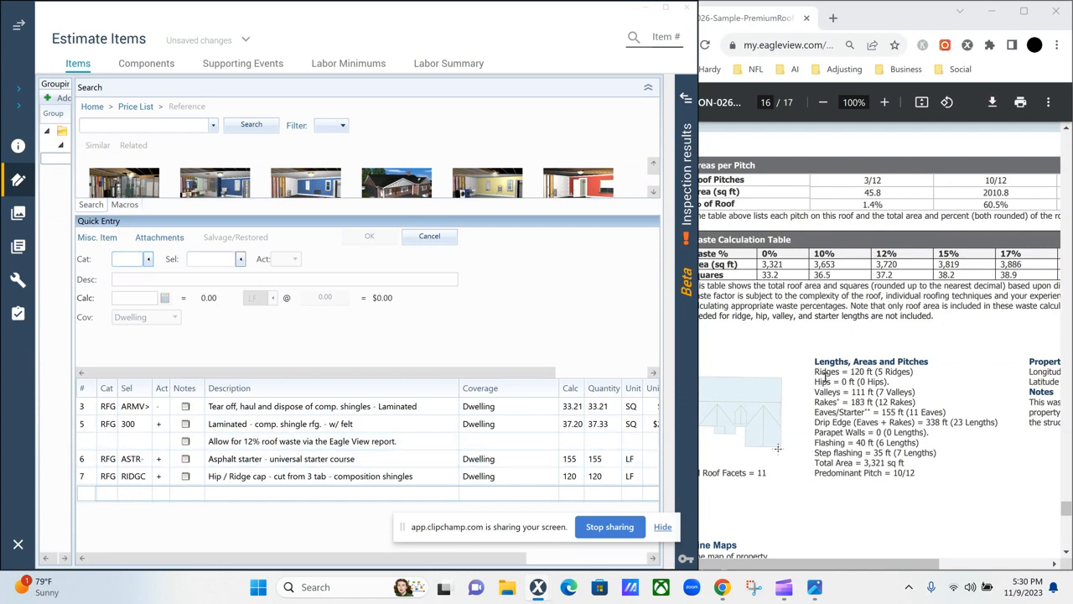
mouse_move(722, 592)
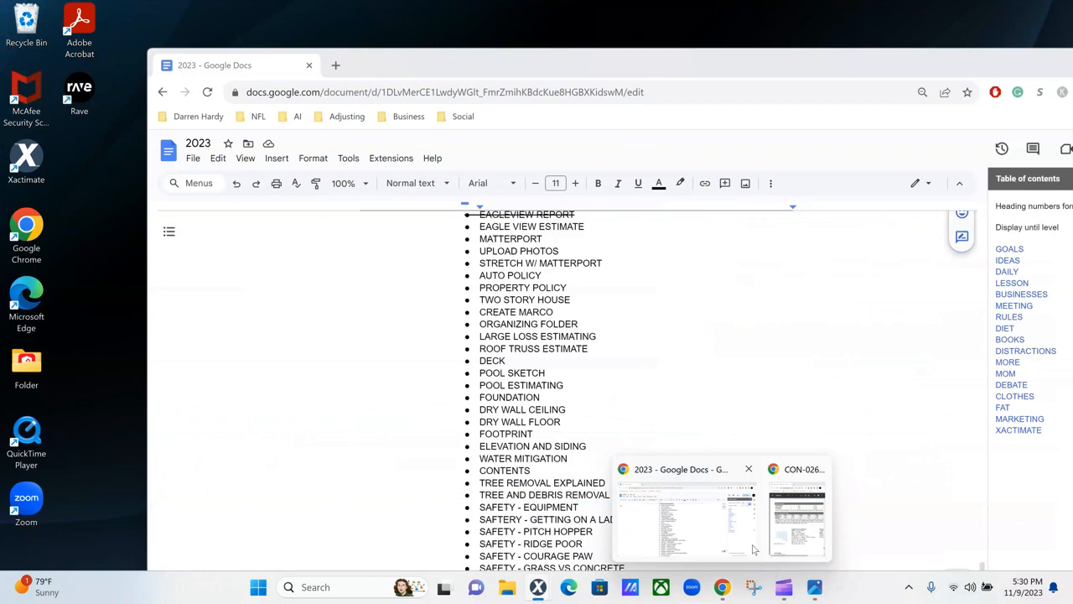
mouse_move(815, 586)
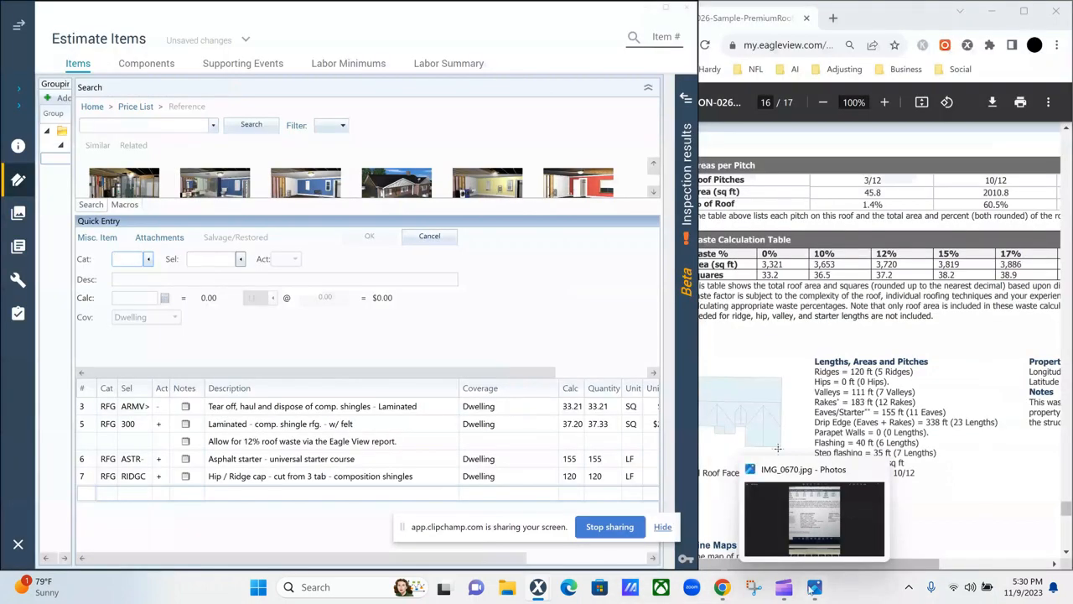
mouse_move(835, 534)
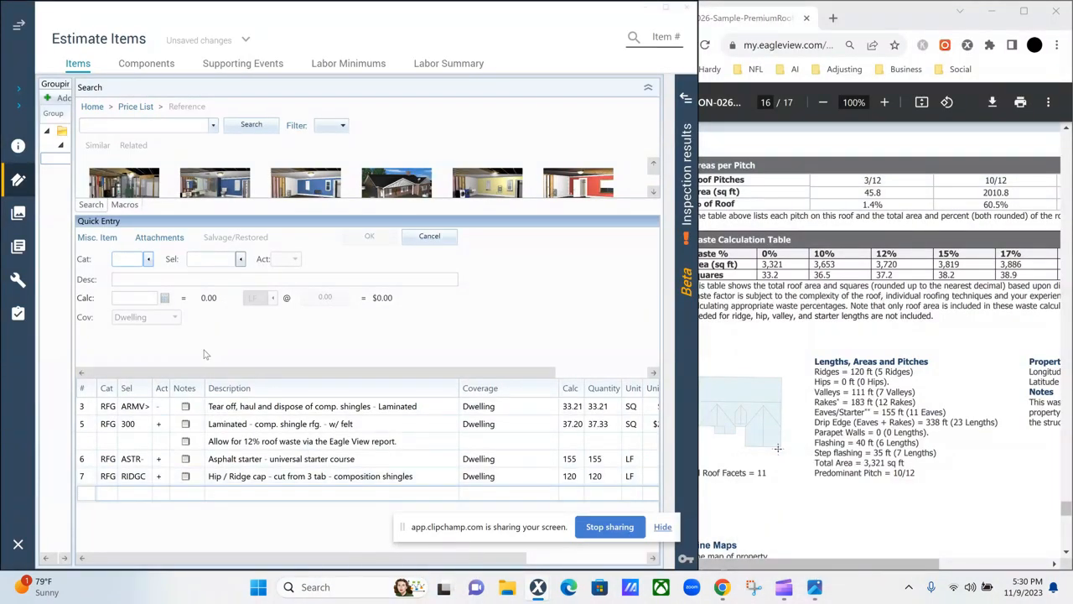
left_click(84, 476)
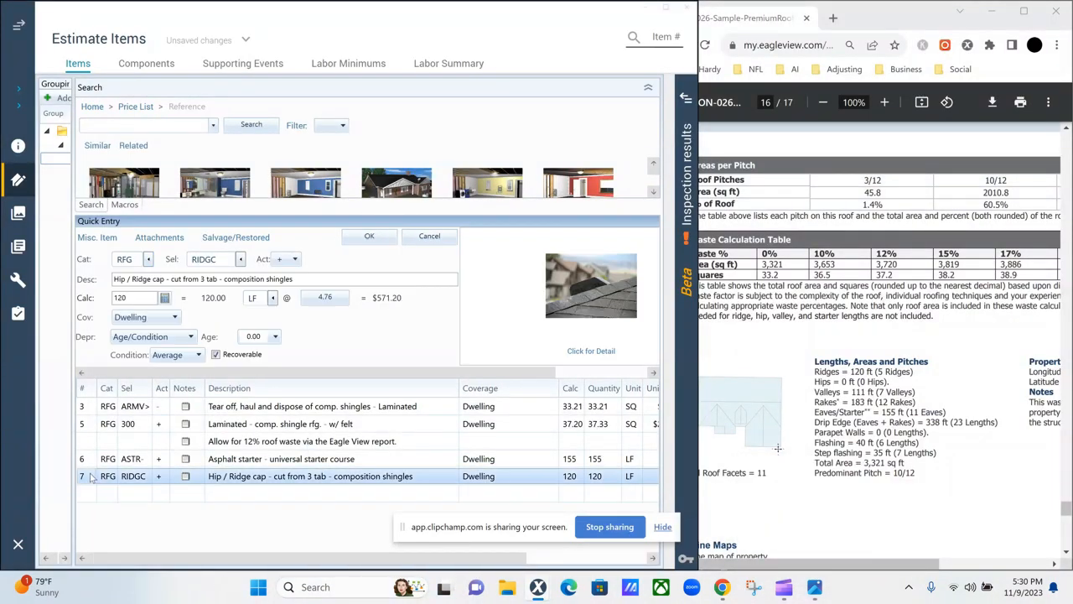
left_click(132, 299)
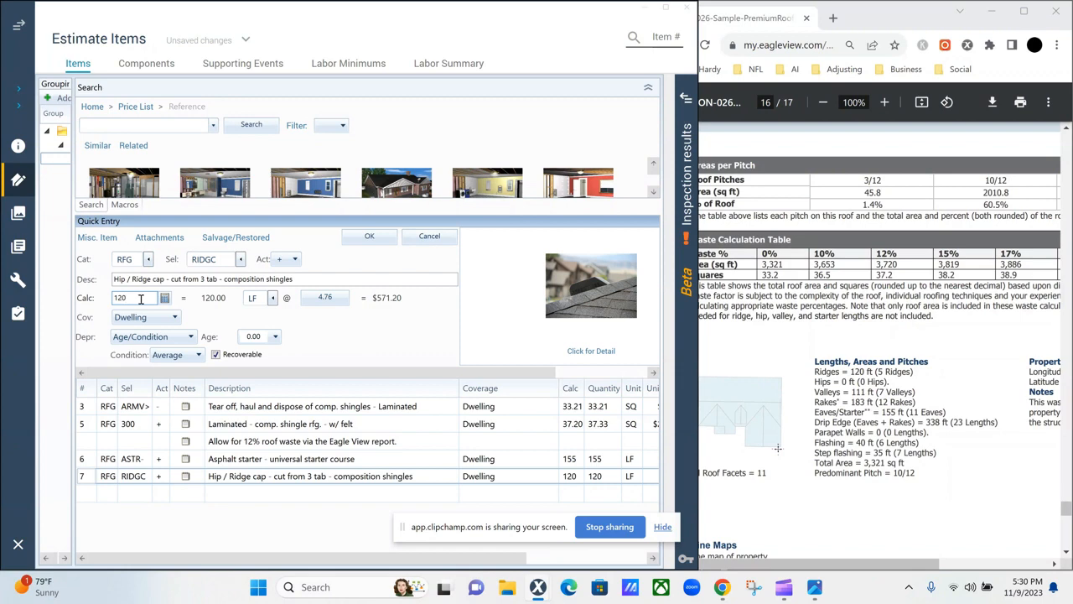
type("+")
left_click(83, 500)
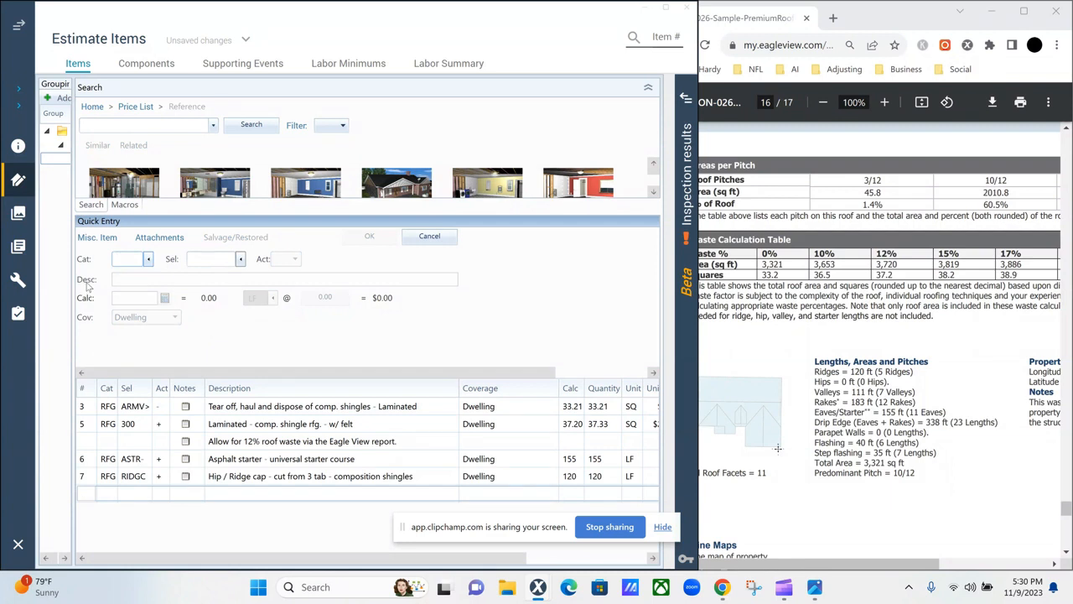
Search the price list for "valle", add "Valley metal", and set its calculation to 111 LF
left_click(115, 126)
type("valle")
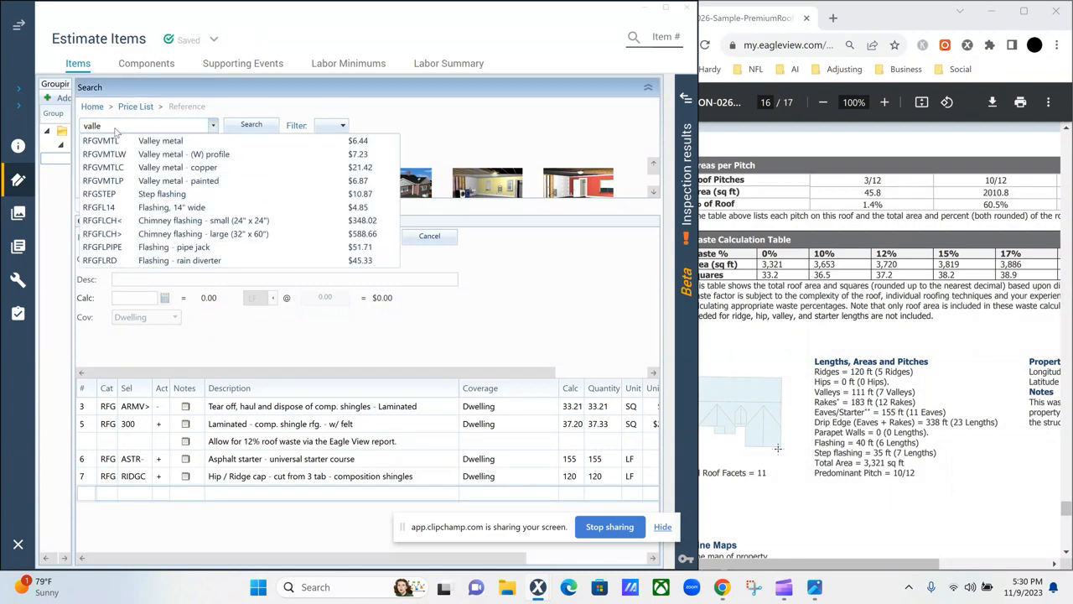
left_click(121, 141)
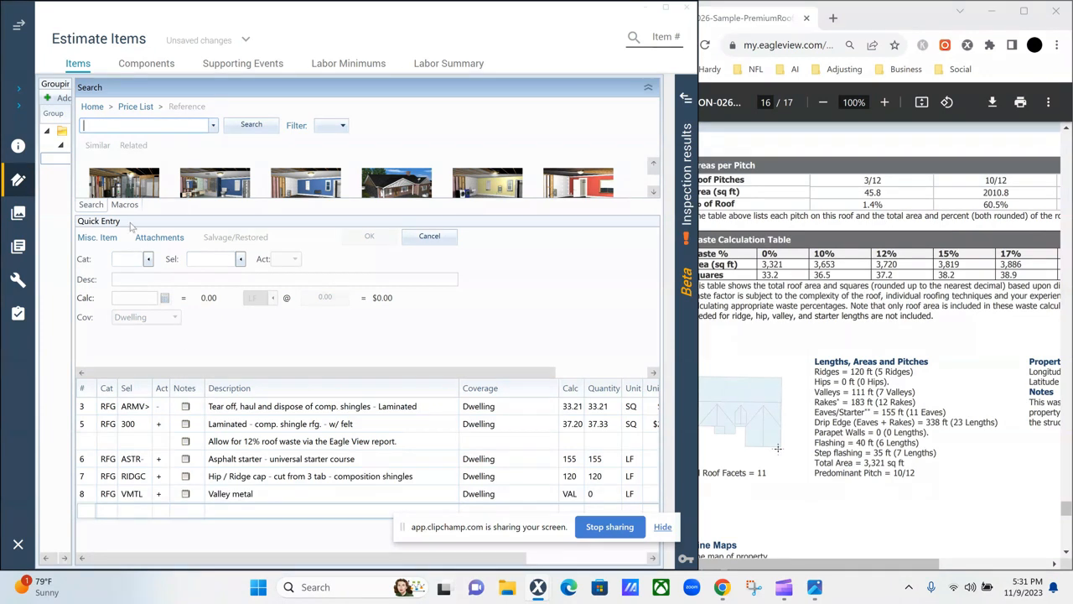
left_click(570, 494)
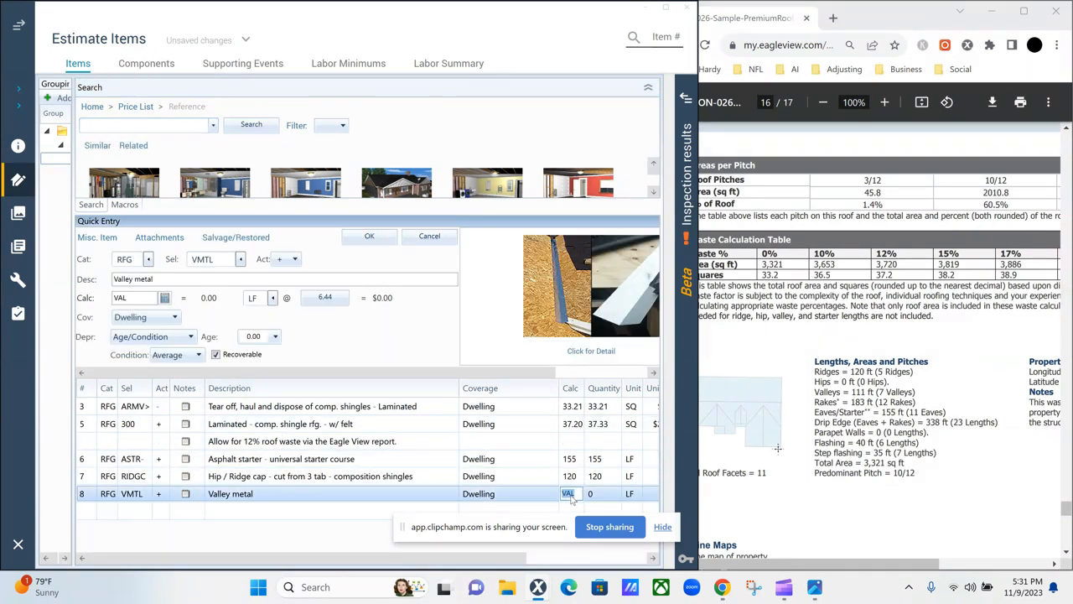
type("111")
key("Return")
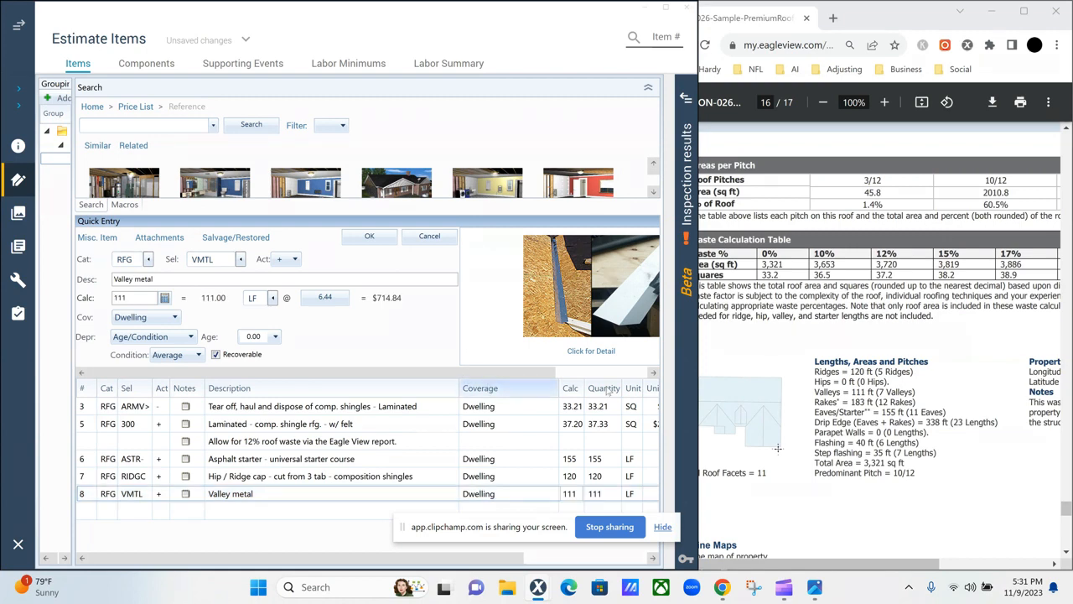
Search the price list for "drip e" and add the "Drip edge" item to the estimate
left_click(160, 126)
type("c")
type("e")
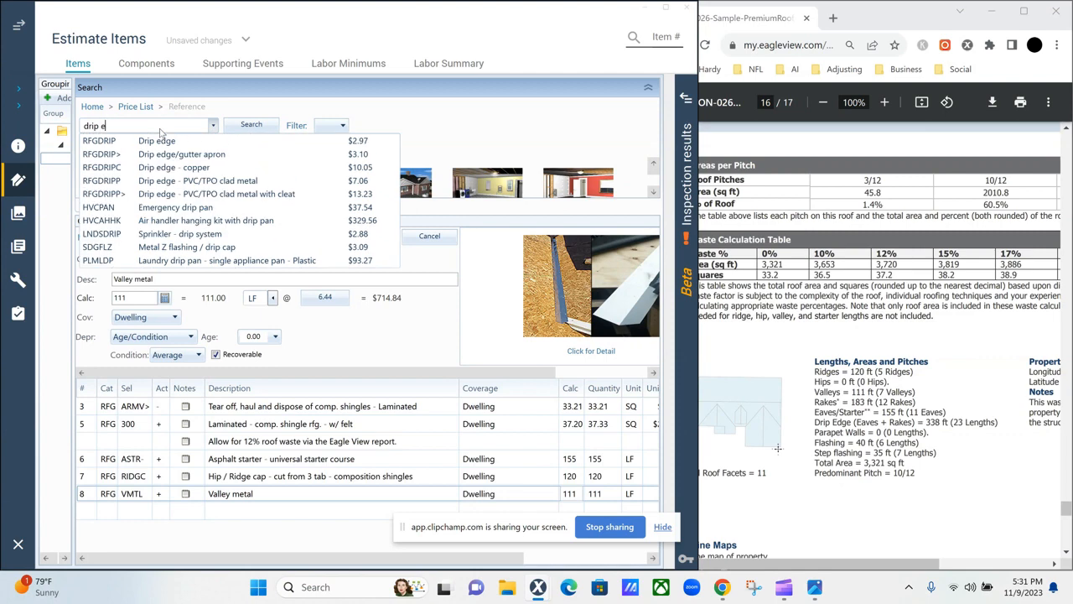
left_click(90, 142)
left_click_drag(452, 523, 503, 226)
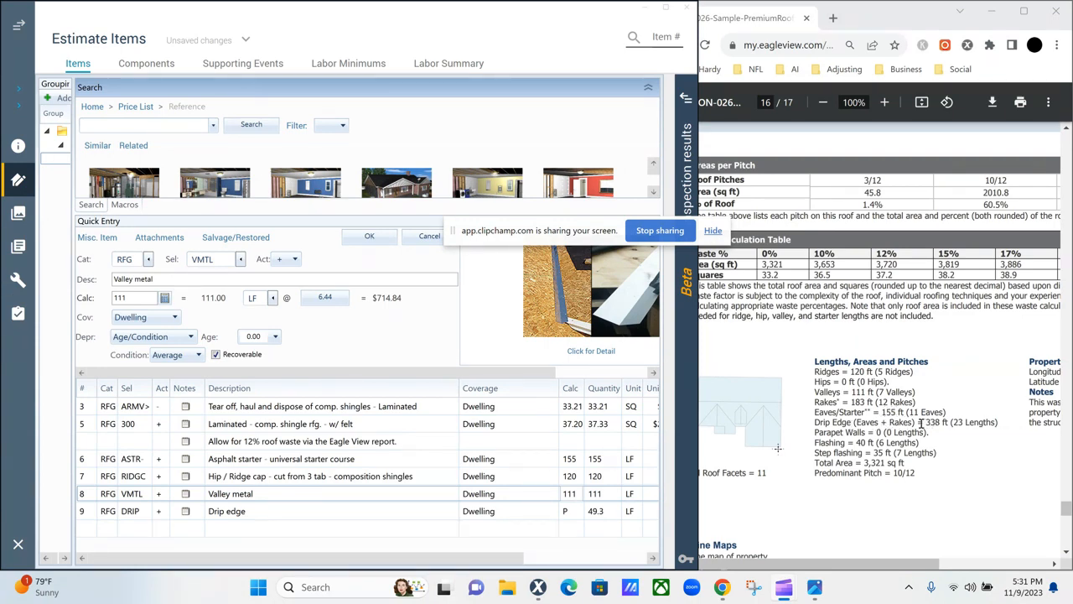
Set the drip edge item's calculation to 338 LF, matching the eaves plus rakes length in the report
left_click(573, 512)
left_click(149, 318)
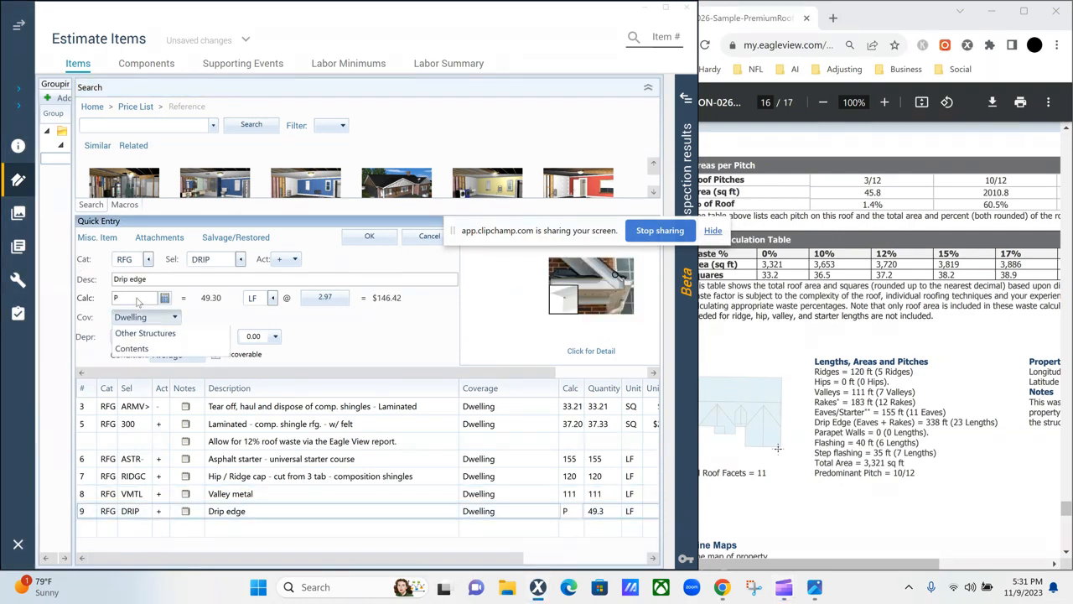
left_click(139, 300)
left_click(137, 298)
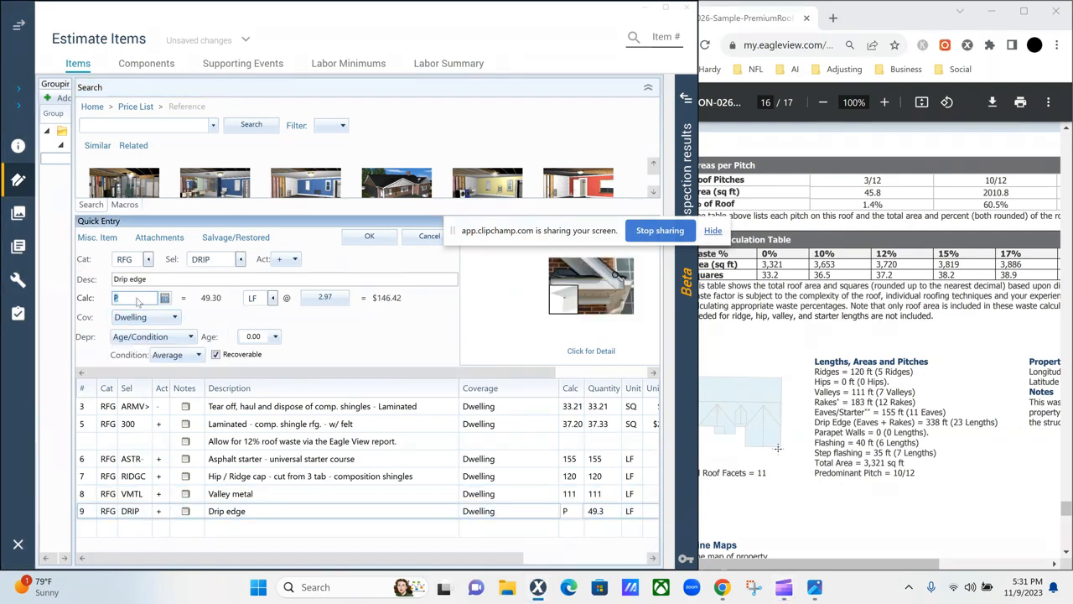
type("338")
left_click(372, 238)
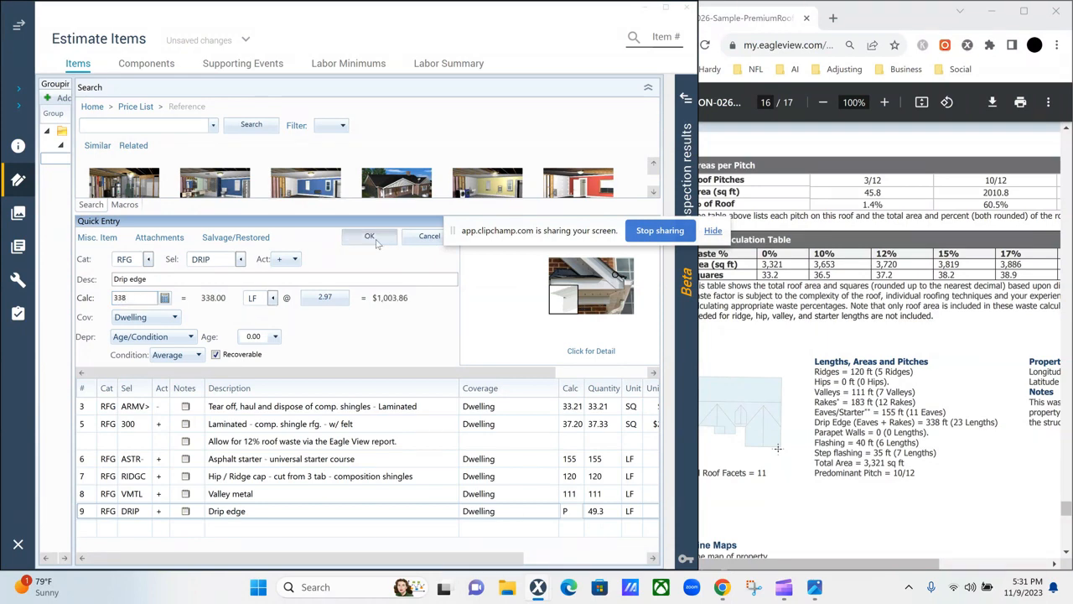
left_click(91, 533)
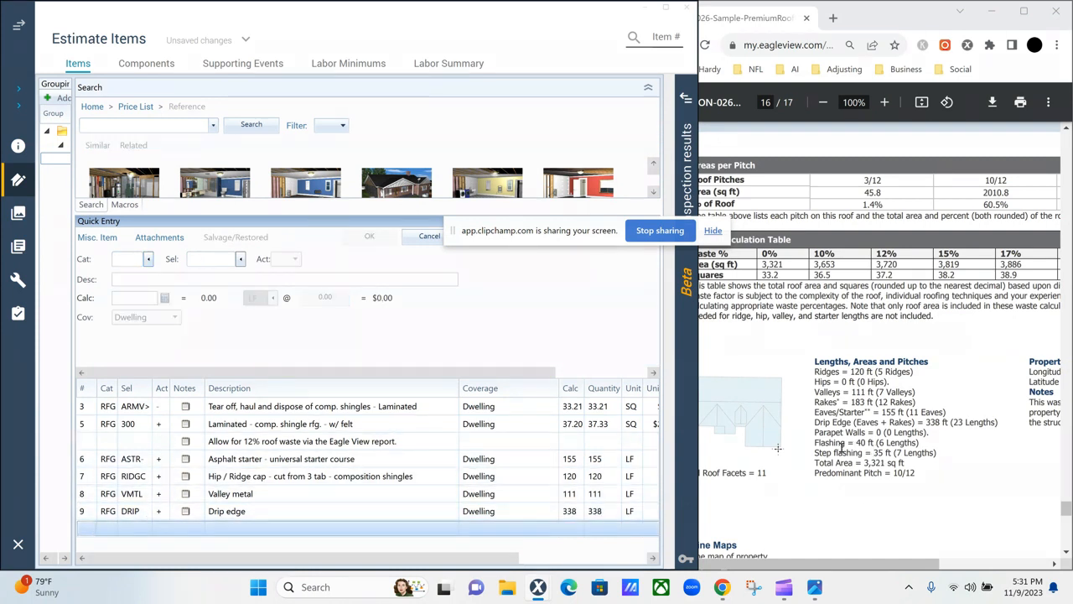
Try adding "Flashing, 14" wide" from a price list search for "flashing", and delete that line item
left_click(919, 435)
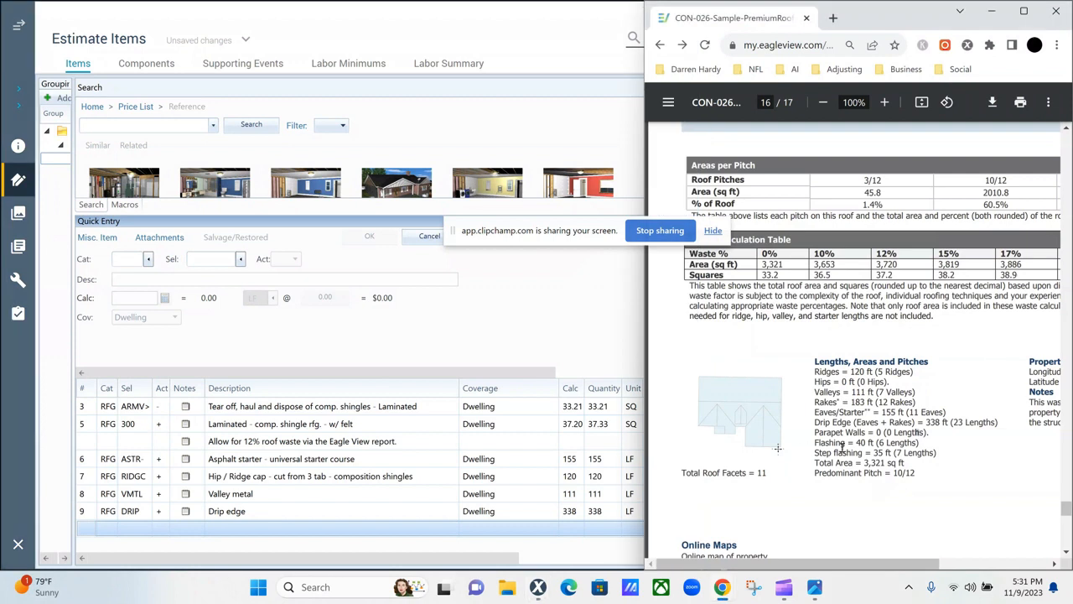
left_click(179, 127)
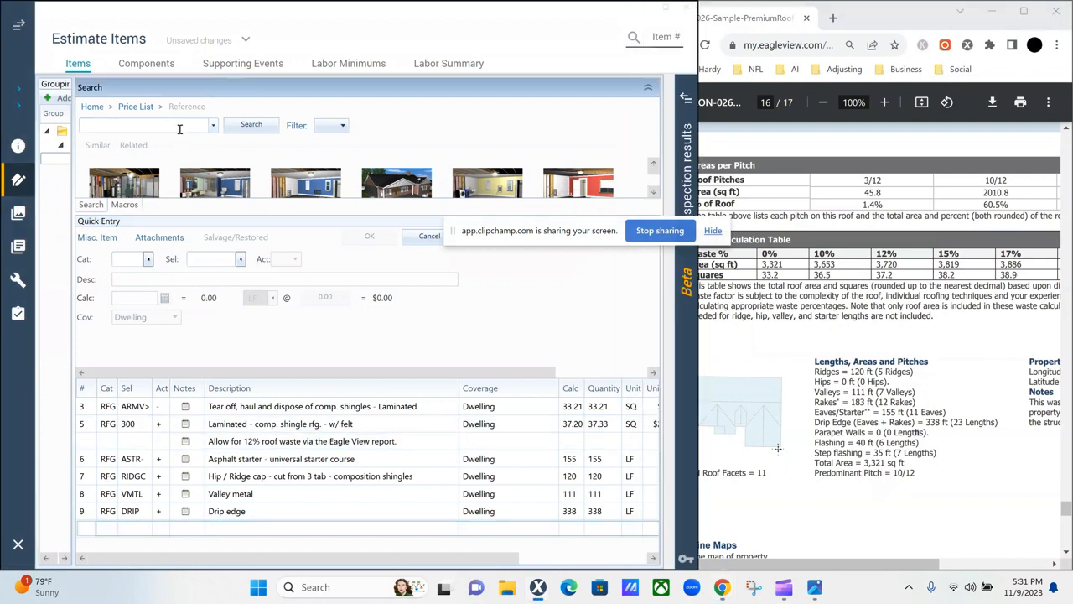
type("flashing")
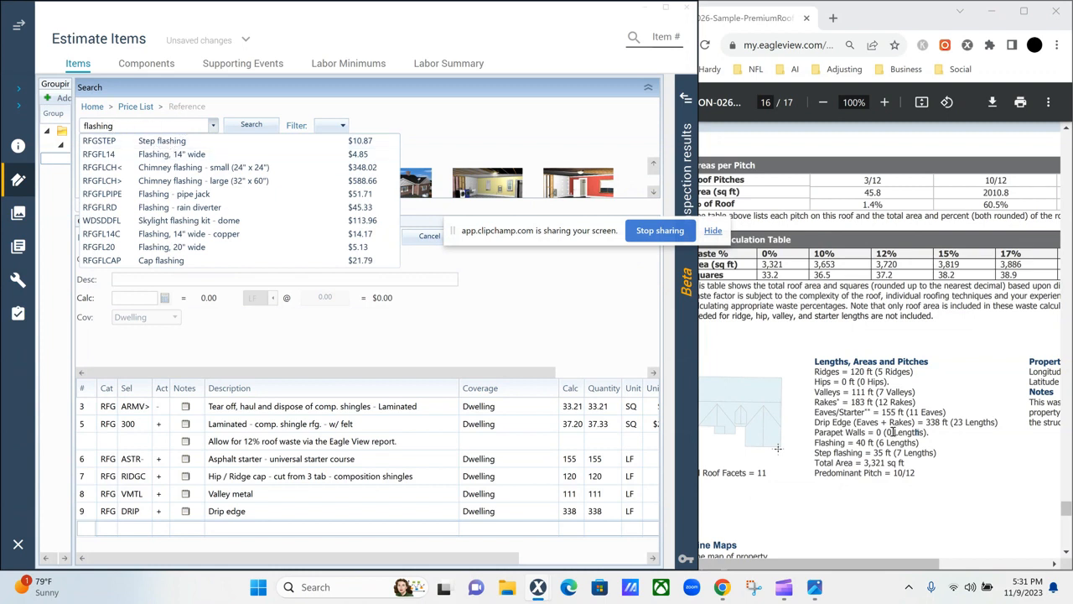
left_click(218, 157)
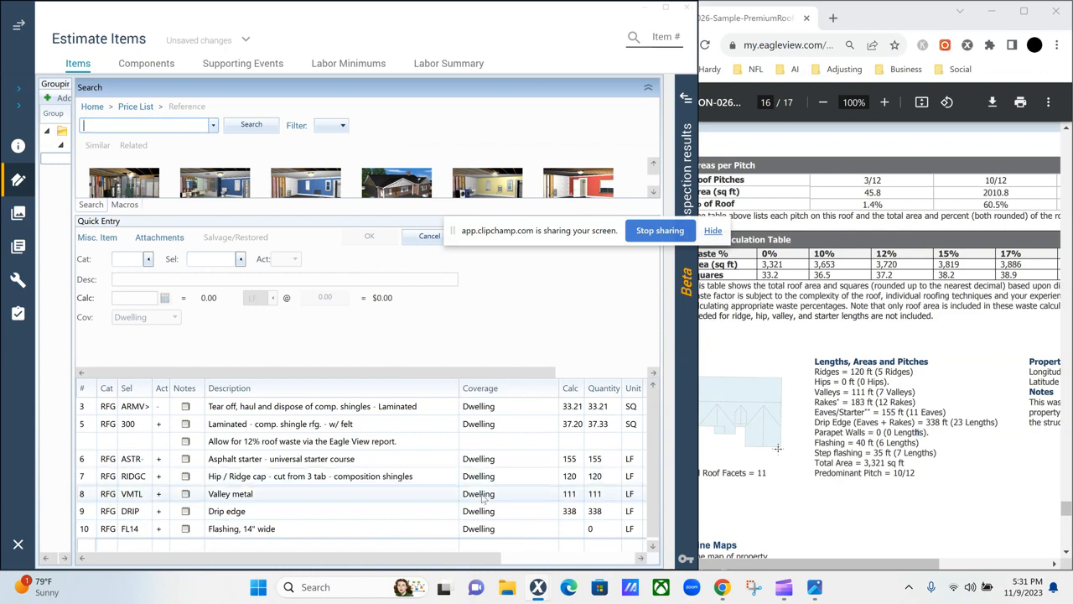
left_click(565, 529)
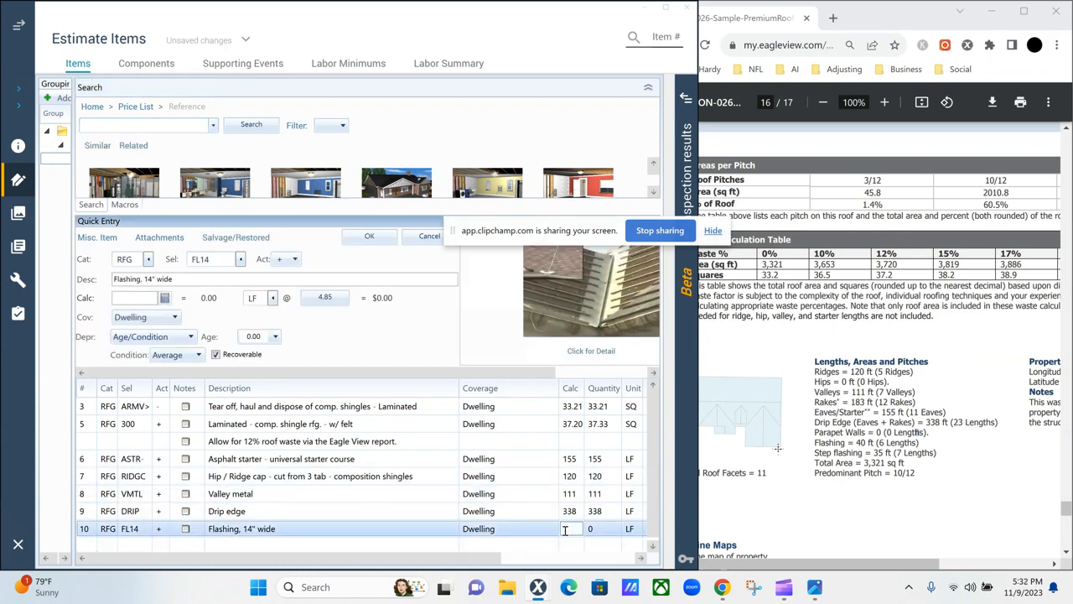
right_click(93, 533)
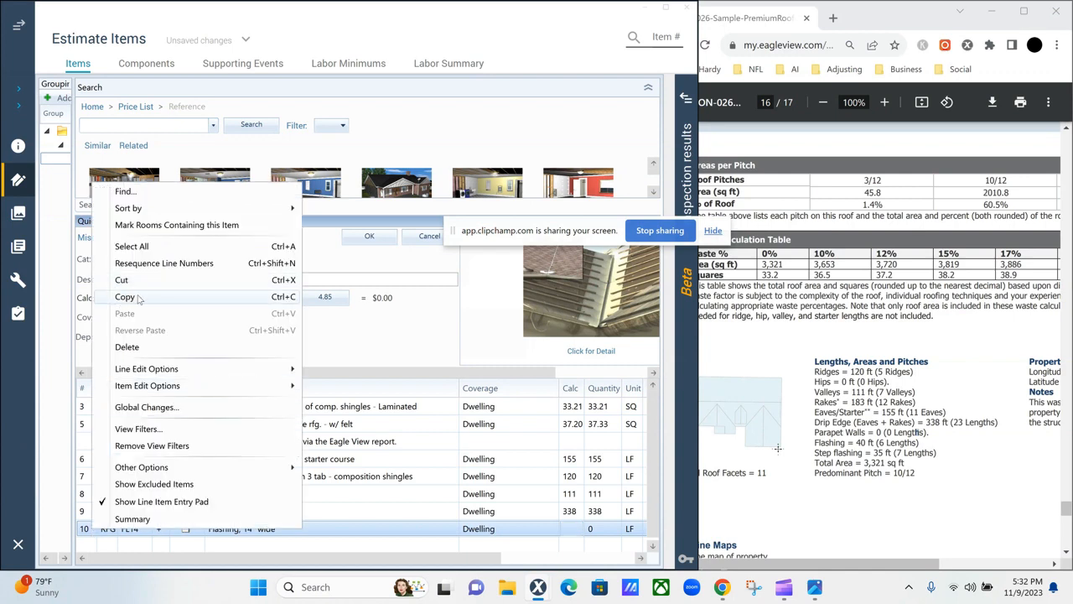
left_click(117, 345)
Search the price list for "flashing", open the full item results in an enlarged search area, and sort them by description
left_click(126, 125)
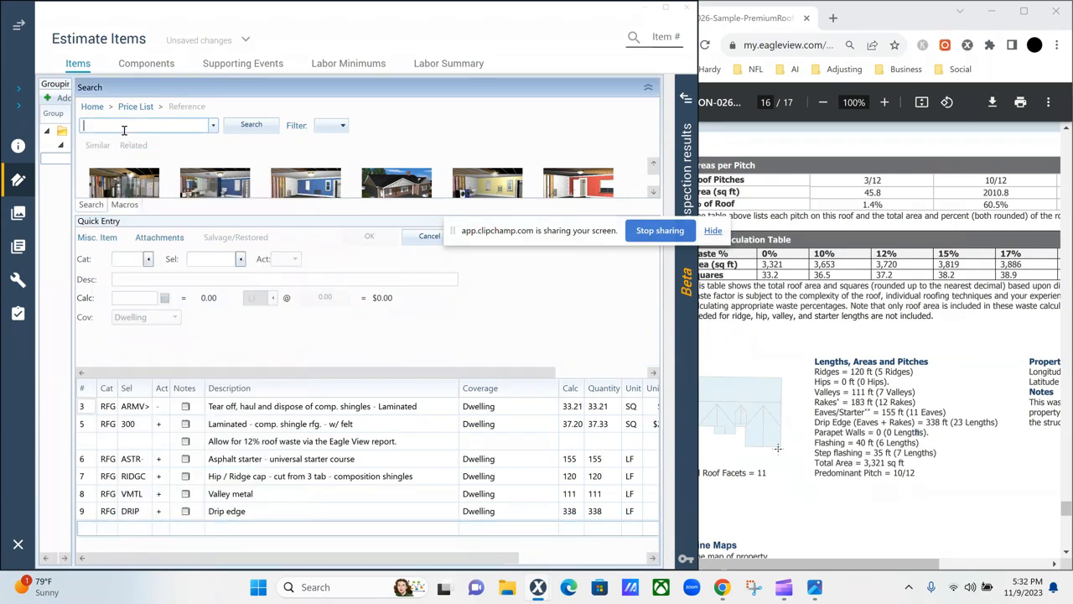
type("flashing")
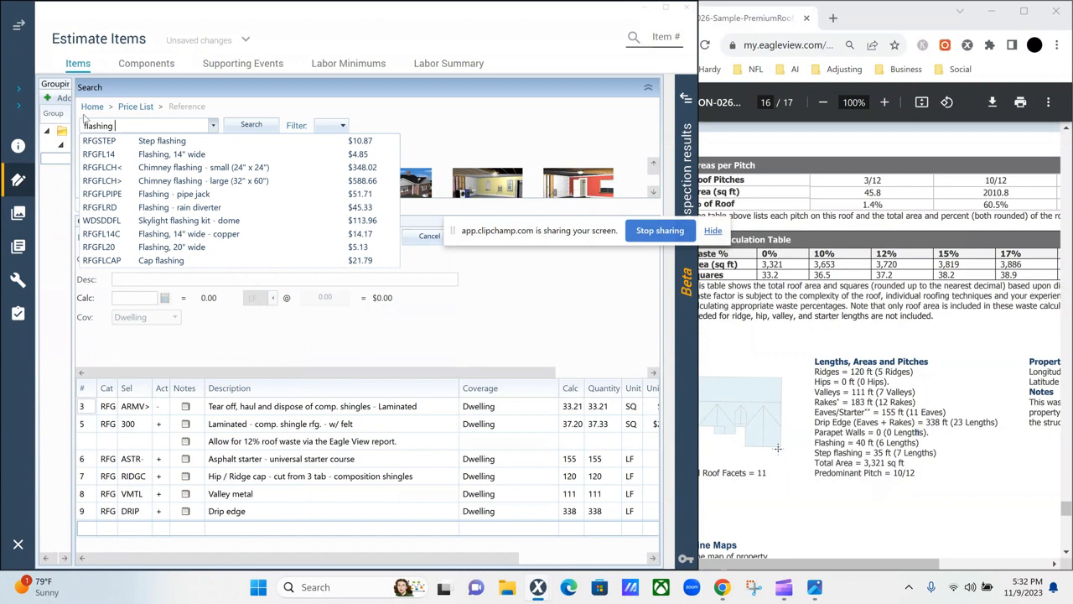
left_click(260, 125)
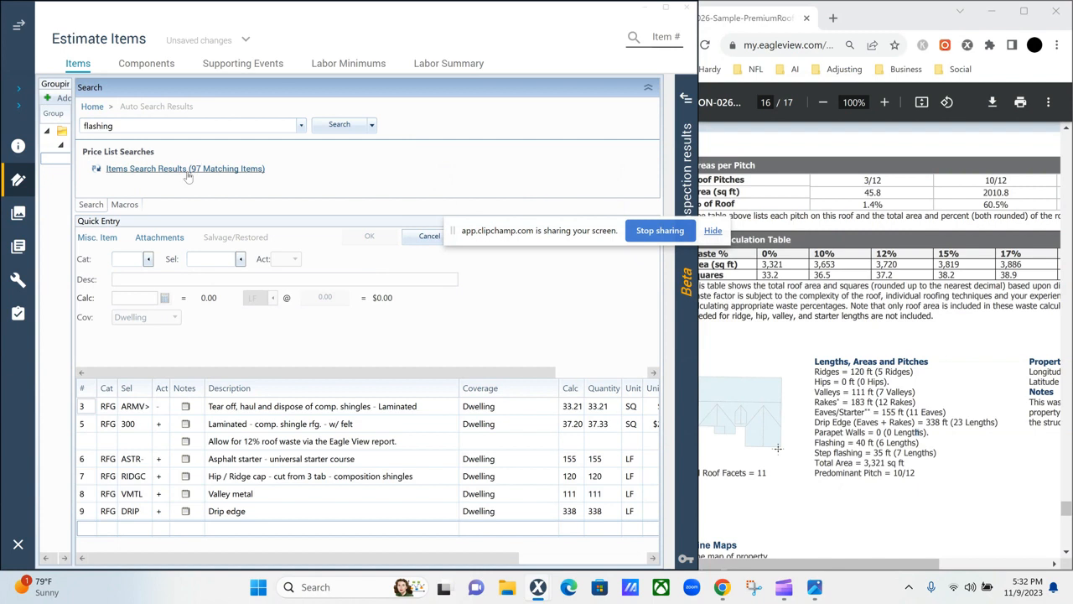
left_click(183, 171)
left_click_drag(308, 230, 307, 301)
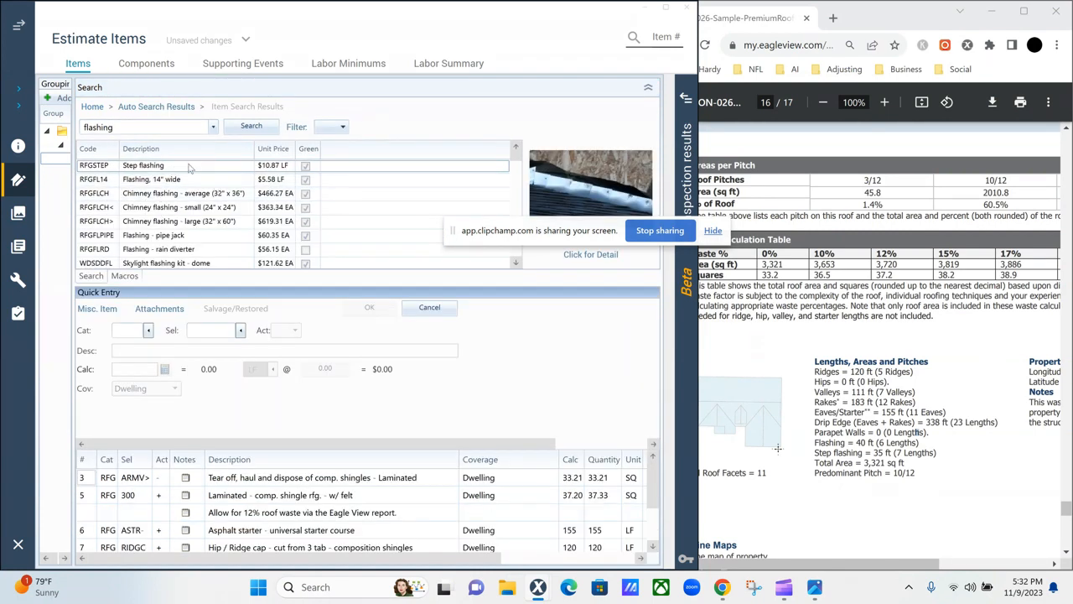
left_click(186, 167)
left_click(185, 148)
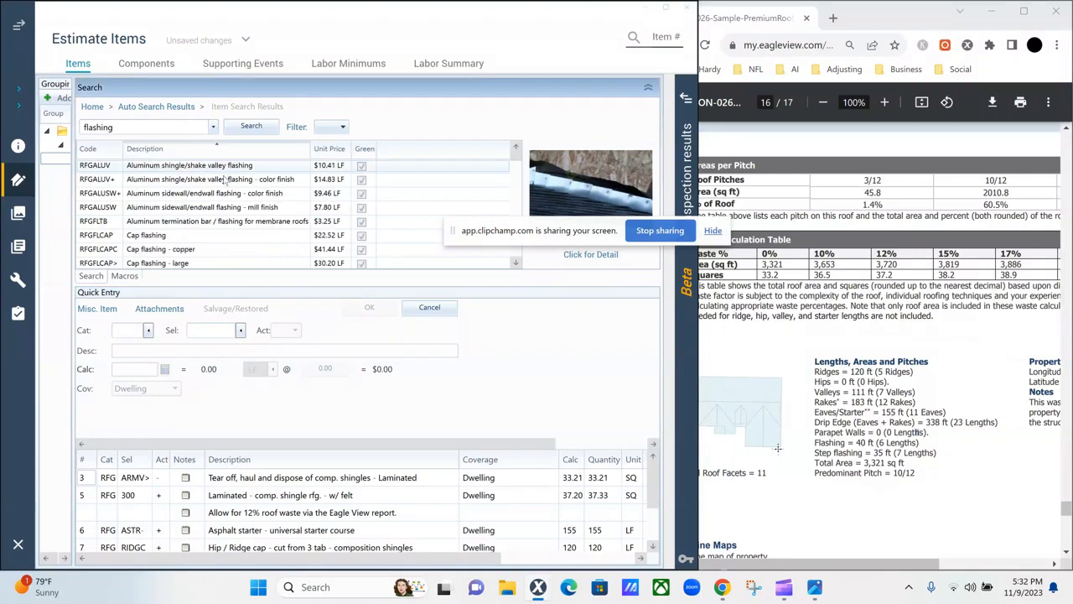
Browse the sorted flashing results and select the roofing item "Flashing - L flashing - color finish" (RFGFLL+)
scroll(249, 216, "down", 6)
scroll(249, 217, "down", 5)
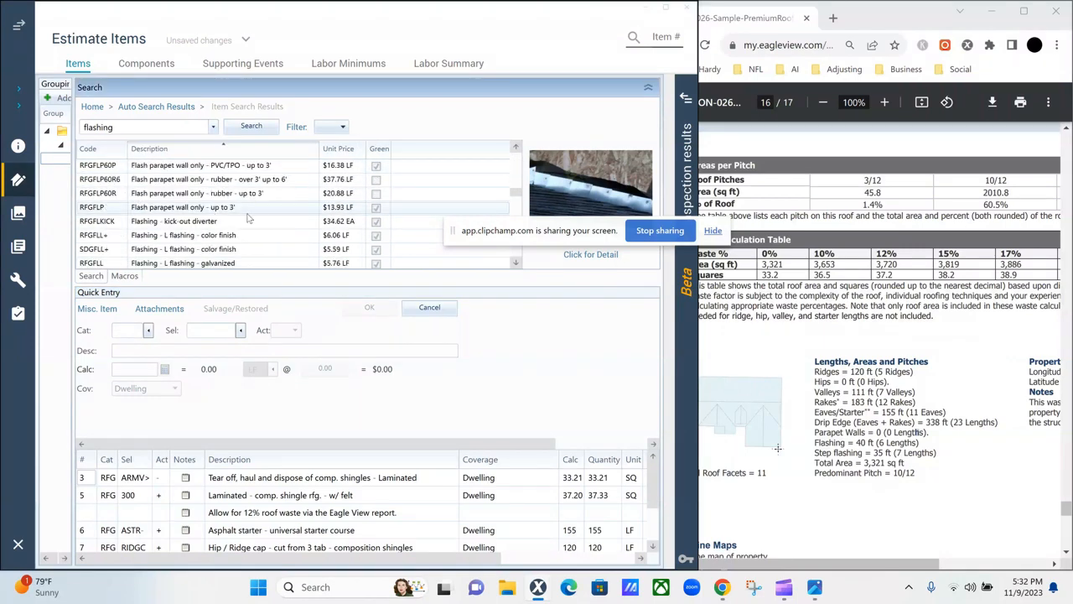
scroll(286, 210, "down", 1)
scroll(286, 209, "down", 3)
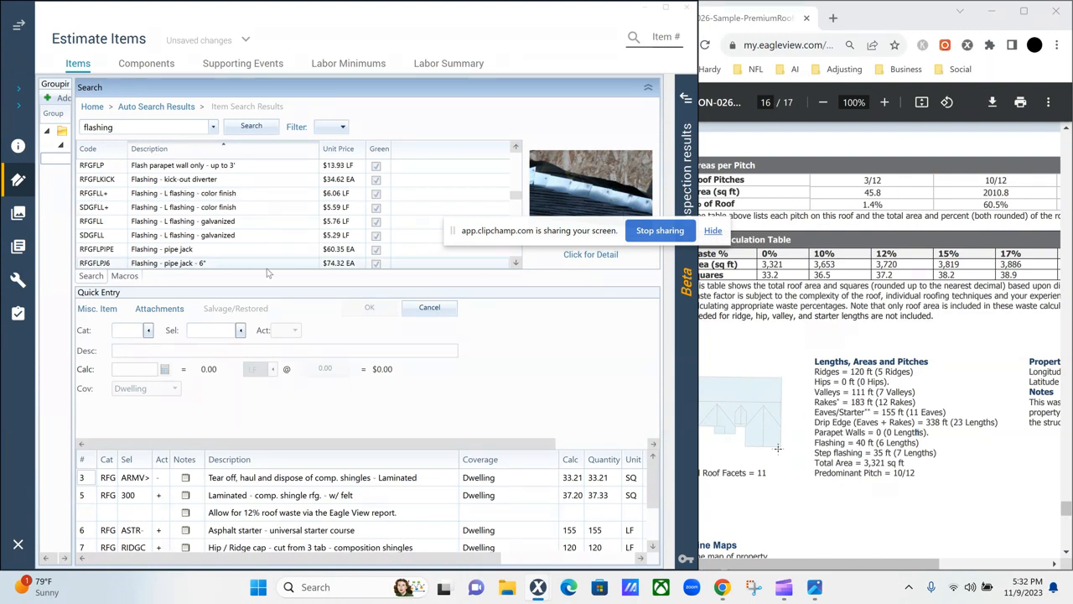
scroll(224, 224, "down", 1)
scroll(251, 225, "down", 1)
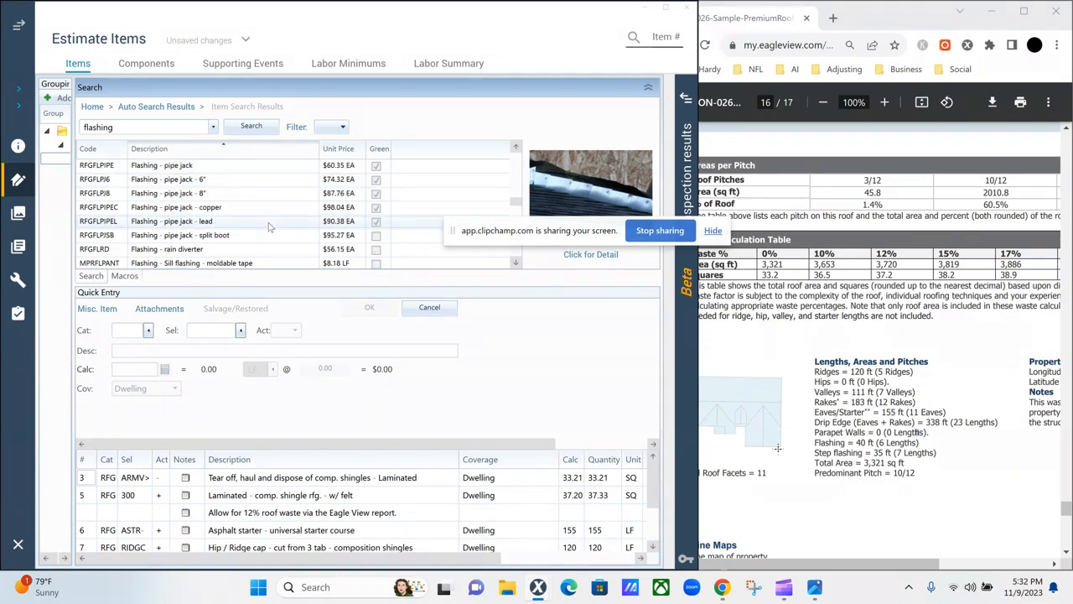
scroll(268, 226, "down", 1)
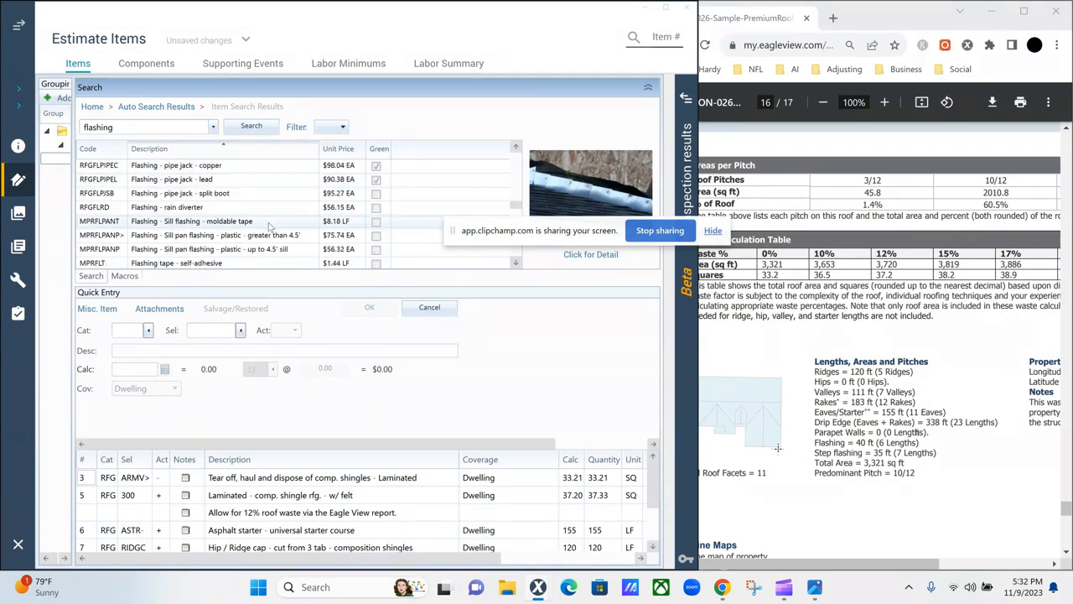
scroll(268, 226, "up", 3)
left_click(201, 193)
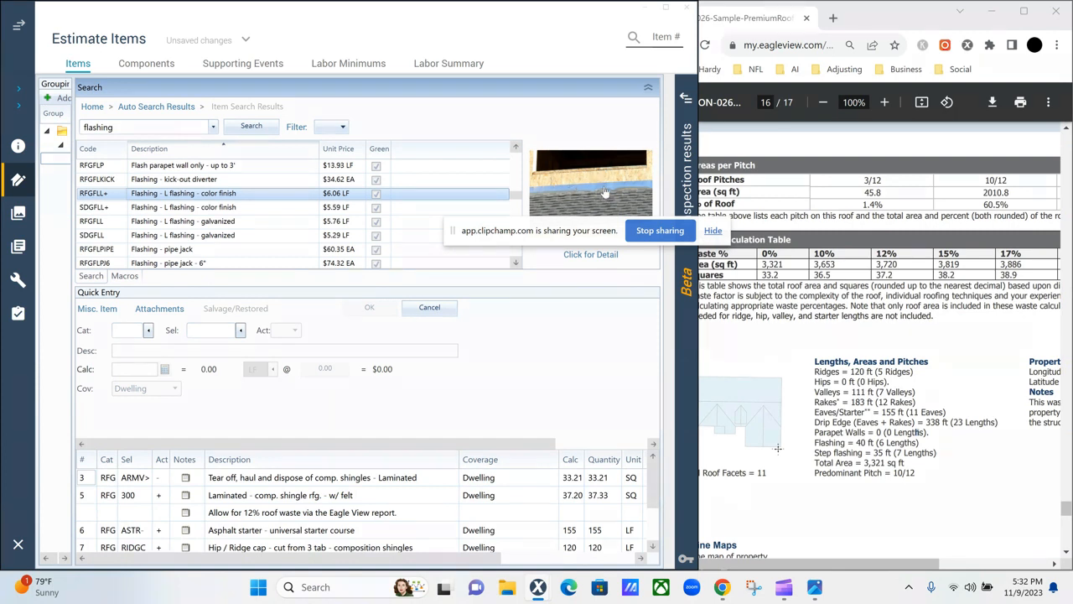
Review the item information of the selected L flashing with color finish, and add it to the estimate
left_click_drag(518, 239, 440, 42)
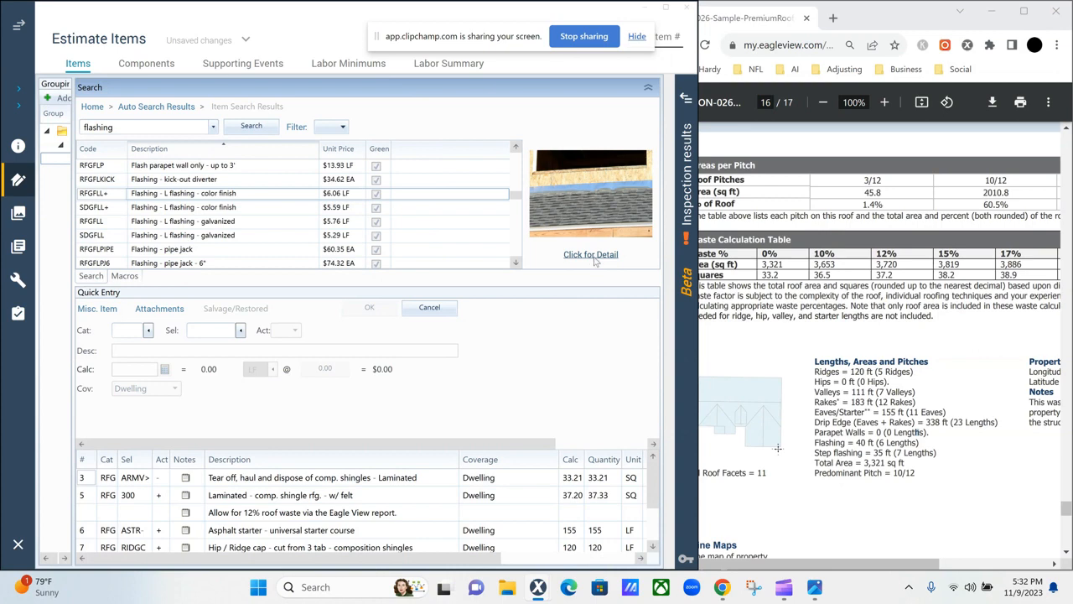
left_click(591, 255)
left_click(563, 157)
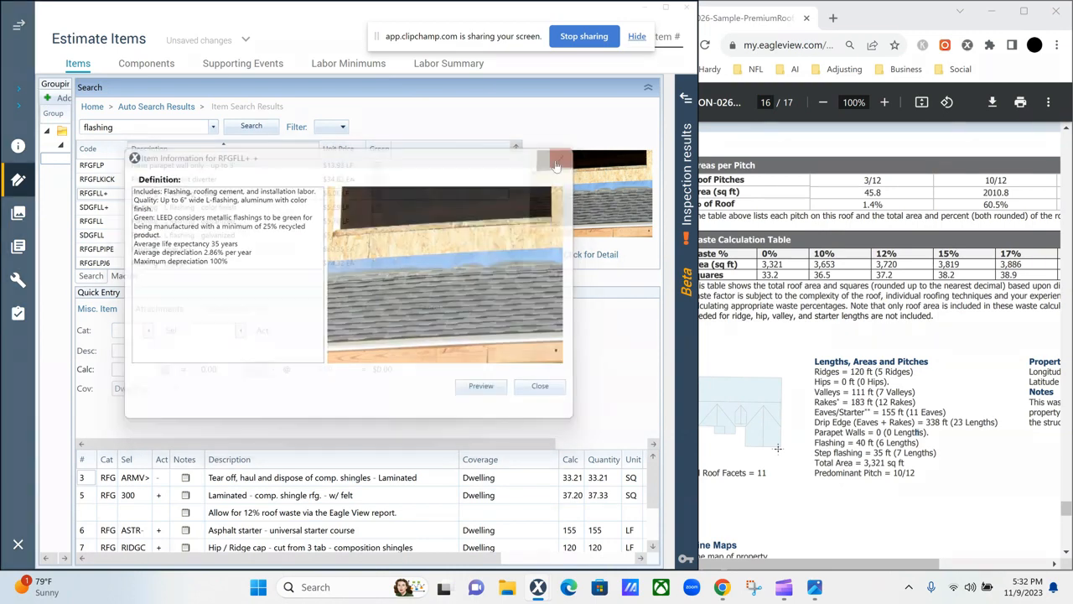
double_click(95, 195)
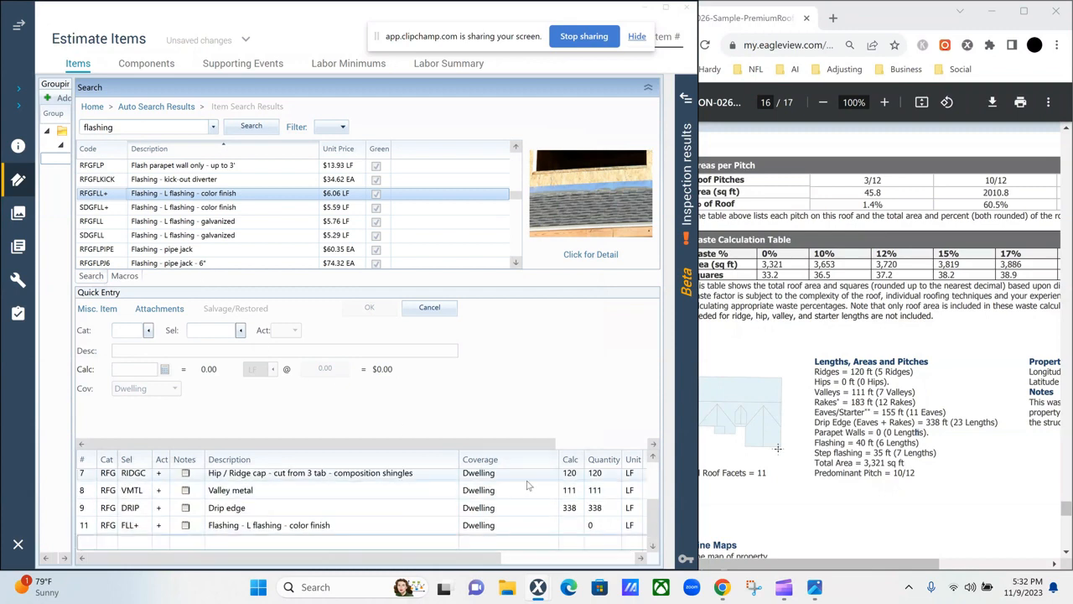
Set the calculated quantity of the "Flashing - L flashing - color finish" line item to 40 LF
left_click(563, 525)
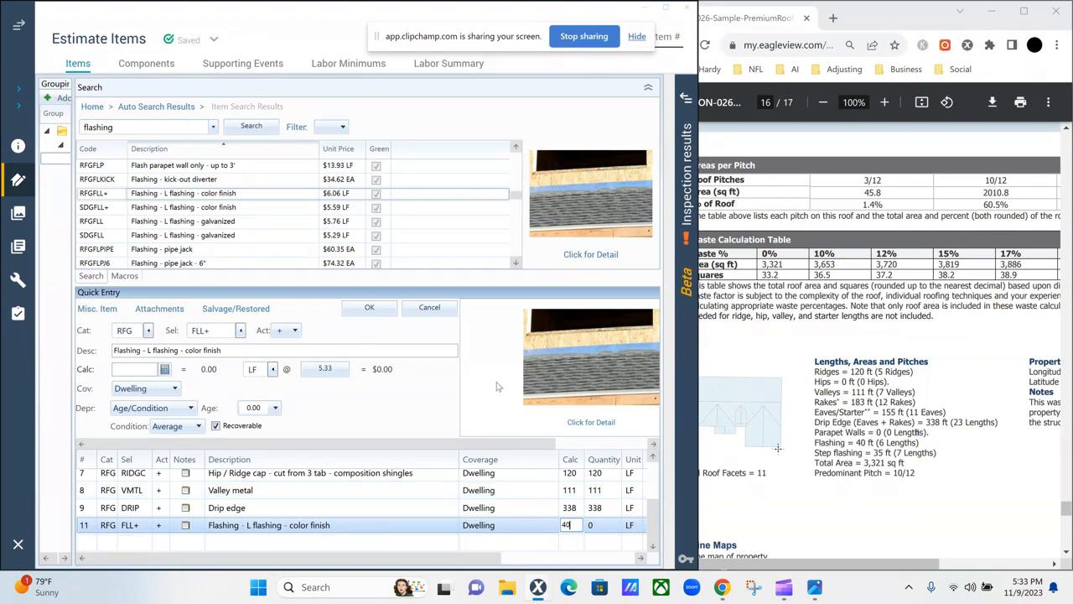
key("Return")
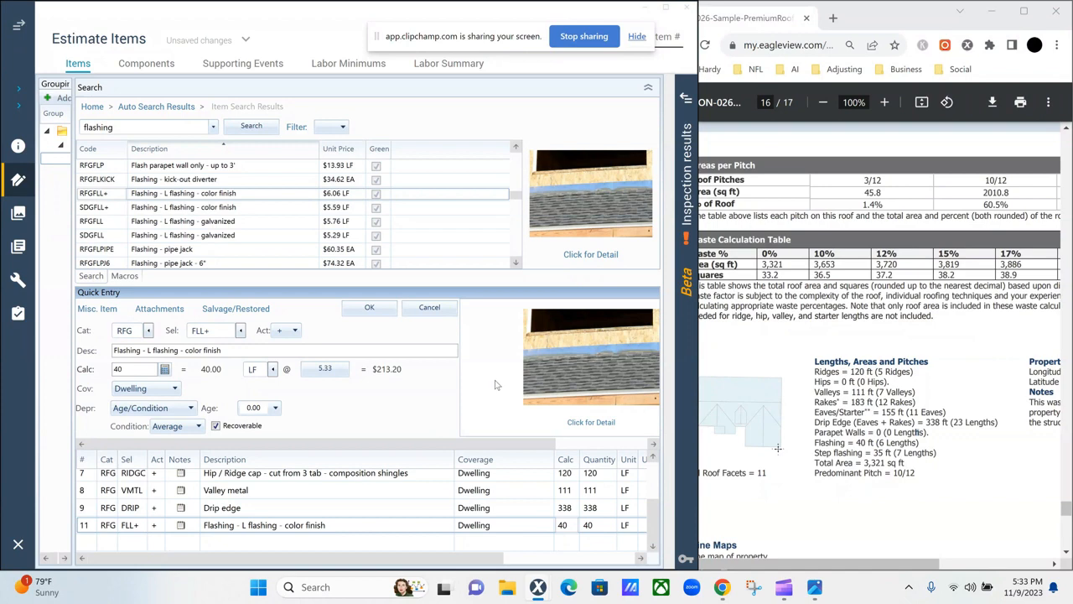
left_click(87, 542)
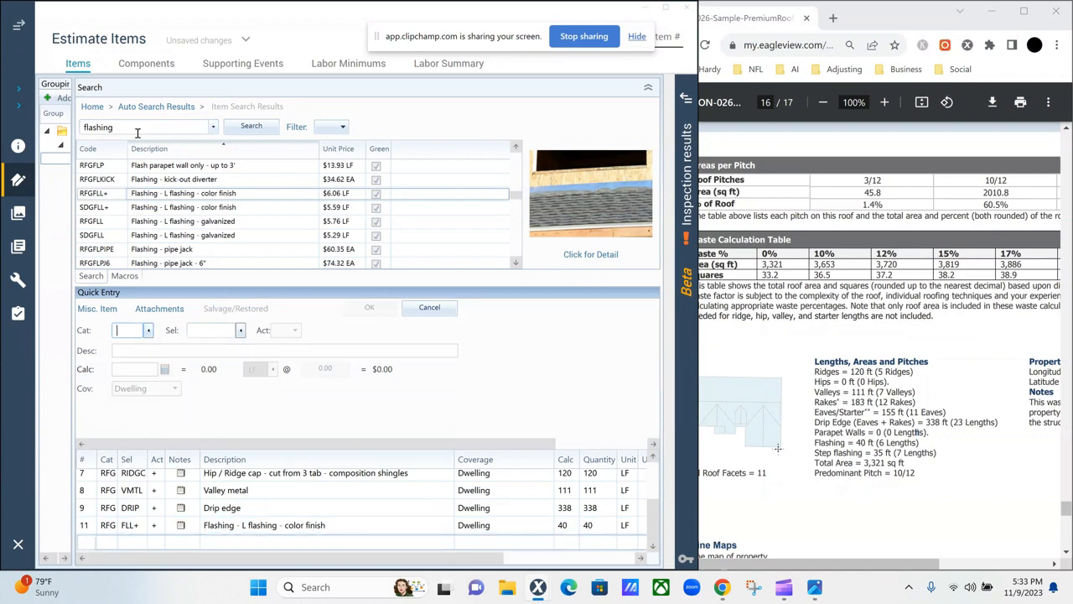
Add the roofing item "Step flashing" (RFGSTEP) from the flashing search results, and set its quantity to 35 LF
scroll(206, 231, "down", 5)
scroll(206, 231, "down", 3)
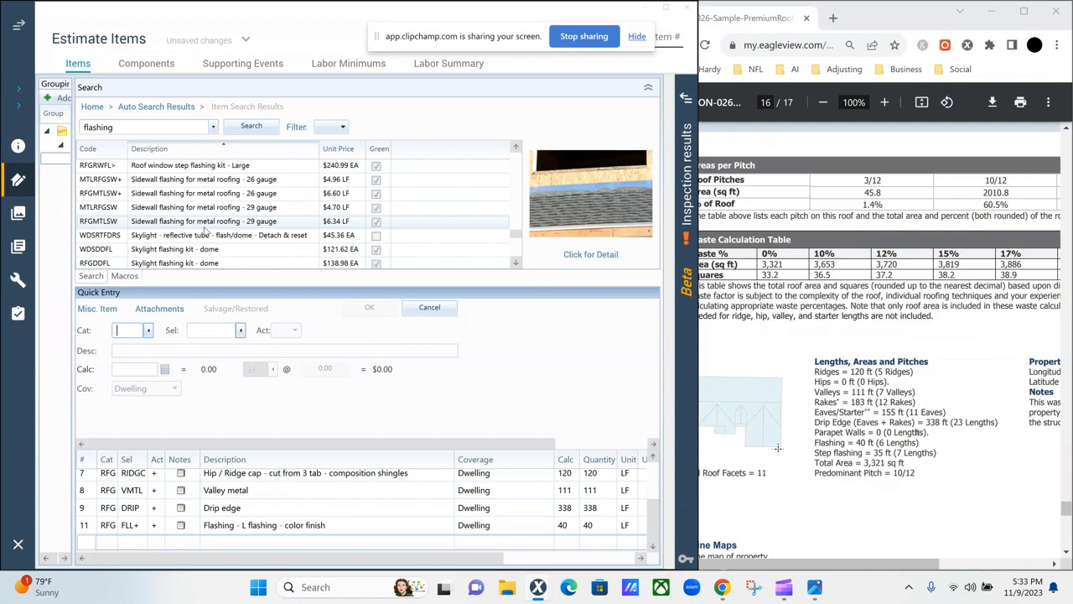
scroll(205, 231, "down", 5)
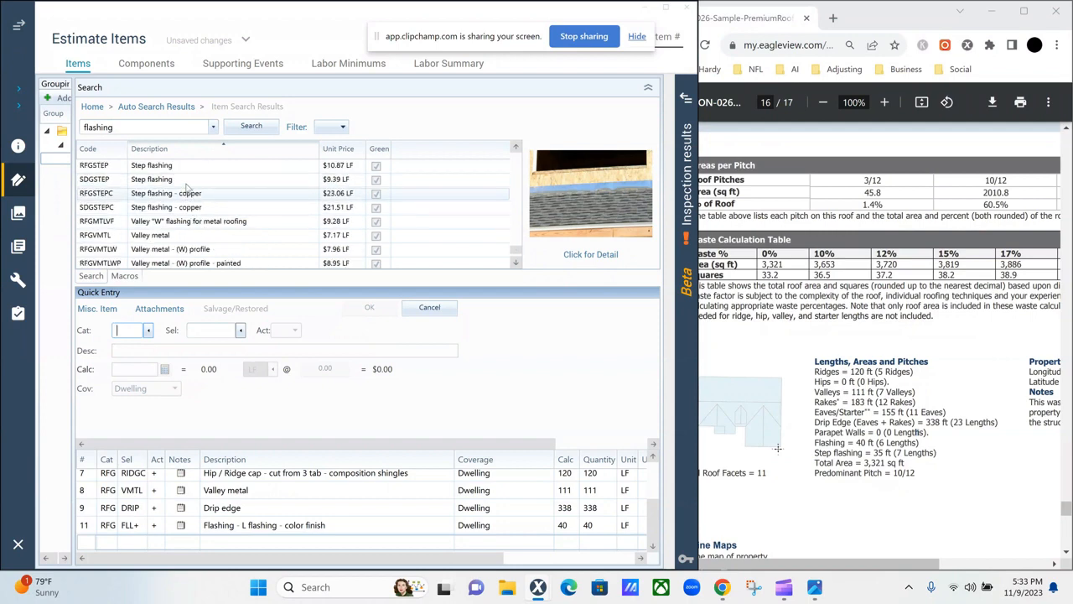
scroll(191, 205, "up", 1)
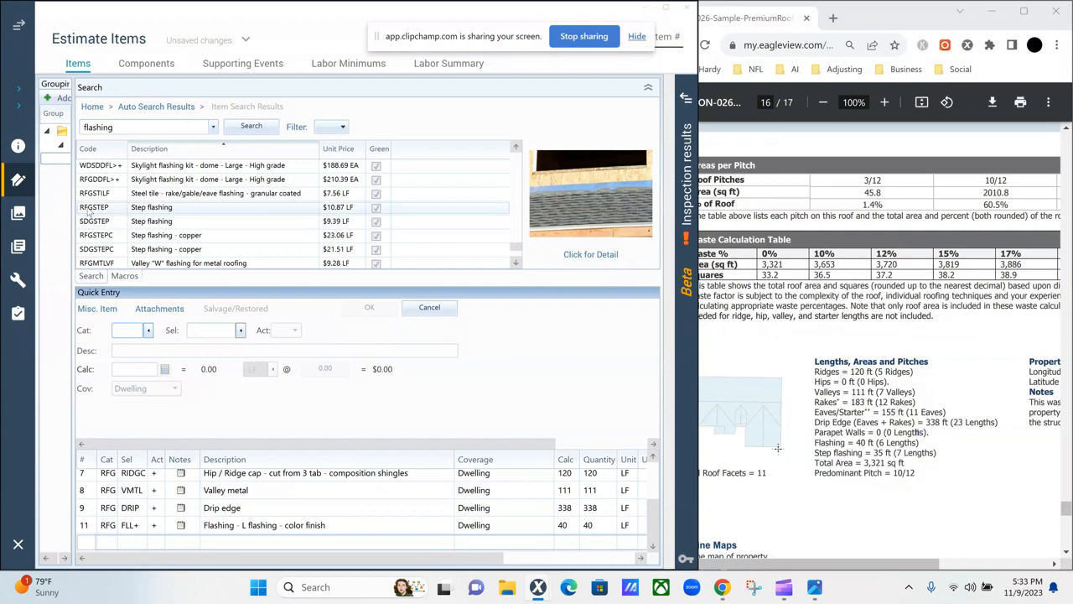
double_click(88, 210)
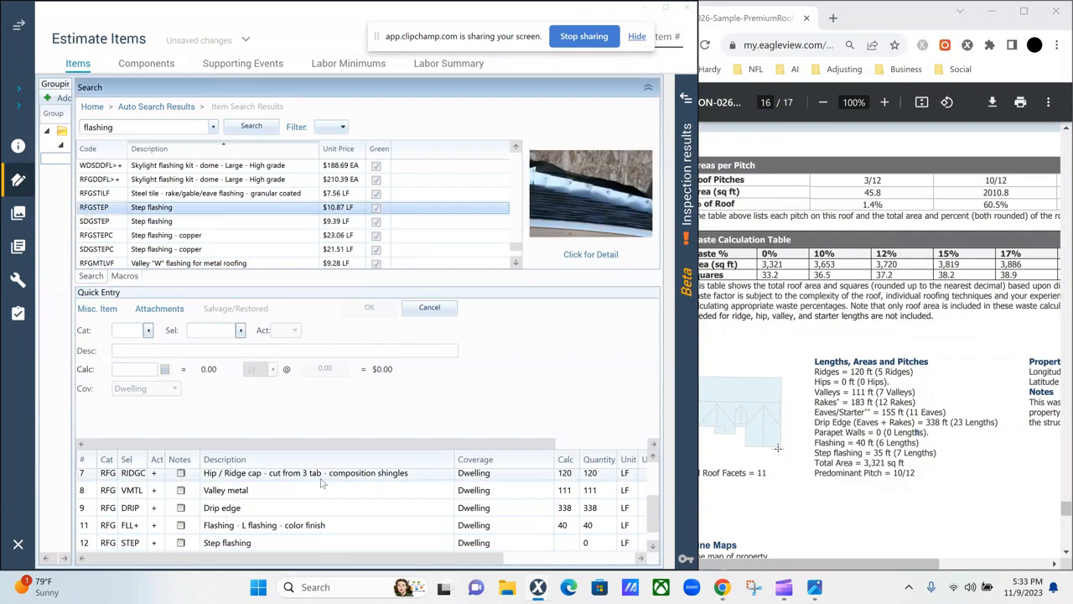
left_click(568, 525)
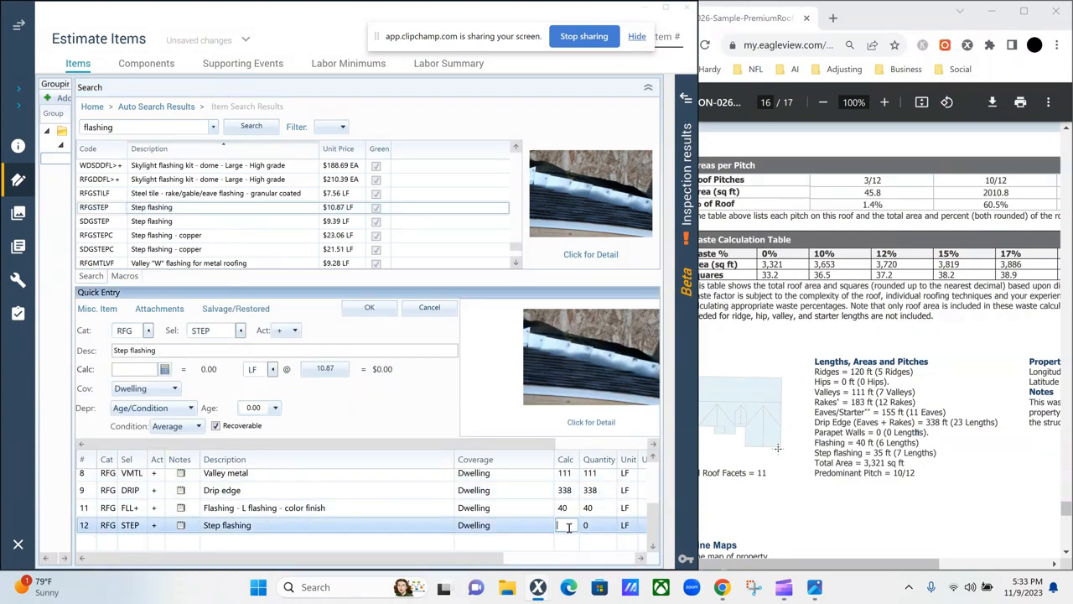
type("35")
key("Return")
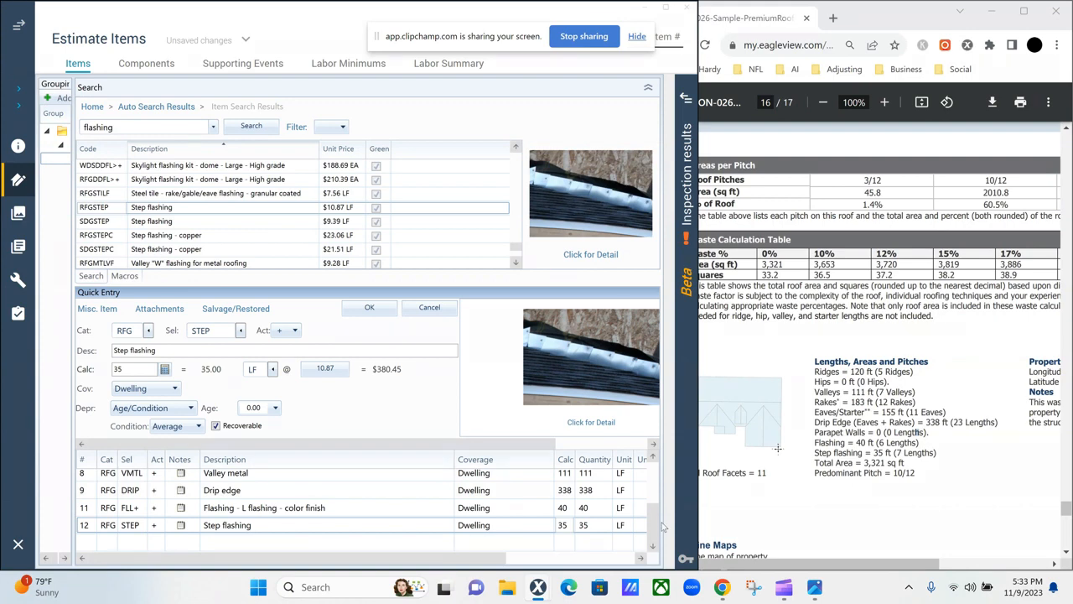
Check the report's areas per pitch, and add "Additional charge for steep roof - 10/12 - 12/12 slope" (RFGSTEEP>) from a search for "steep"
scroll(941, 452, "up", 3)
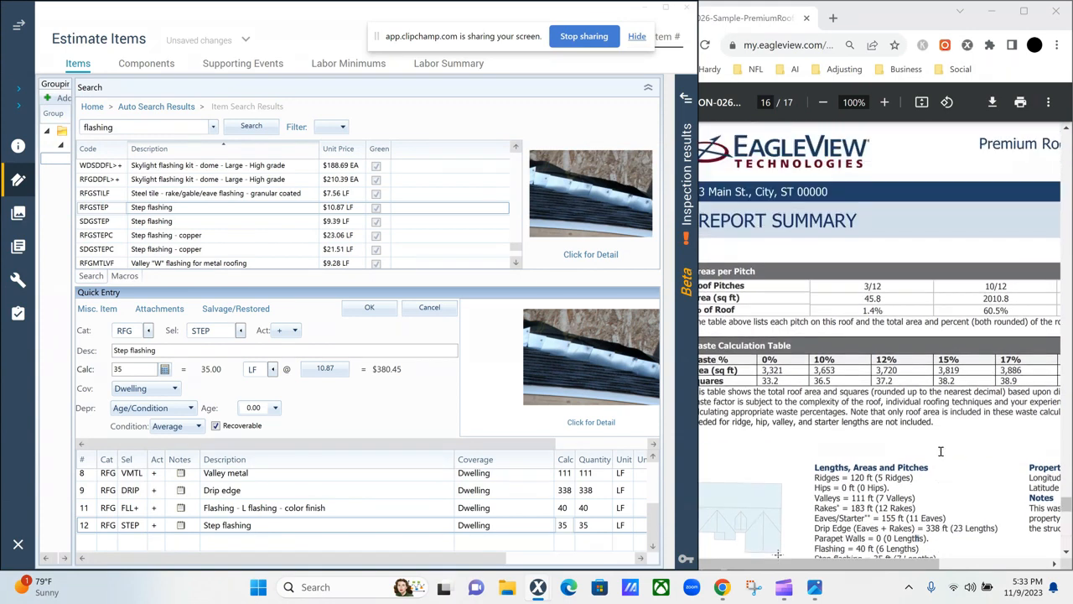
mouse_move(911, 568)
left_mouse_down()
mouse_move(935, 567)
mouse_move(918, 566)
left_mouse_up()
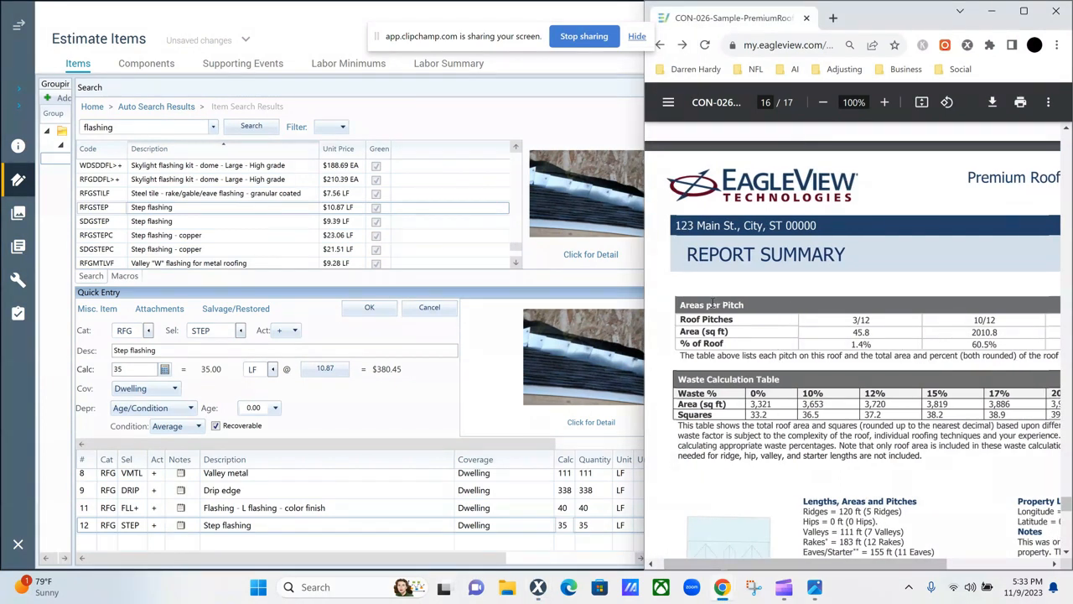
scroll(973, 390, "right", 4)
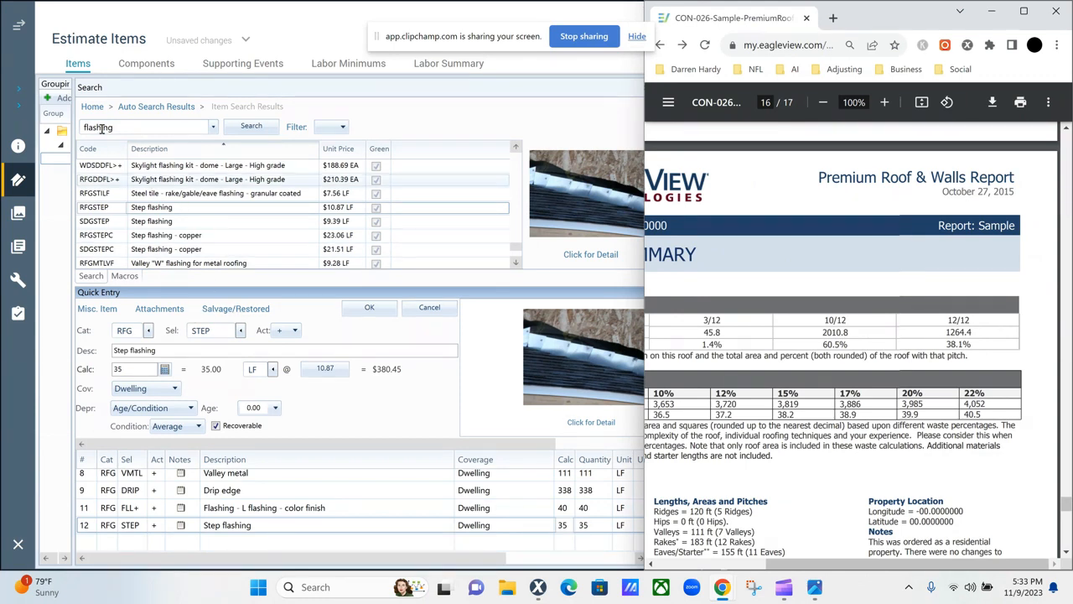
left_click(132, 126)
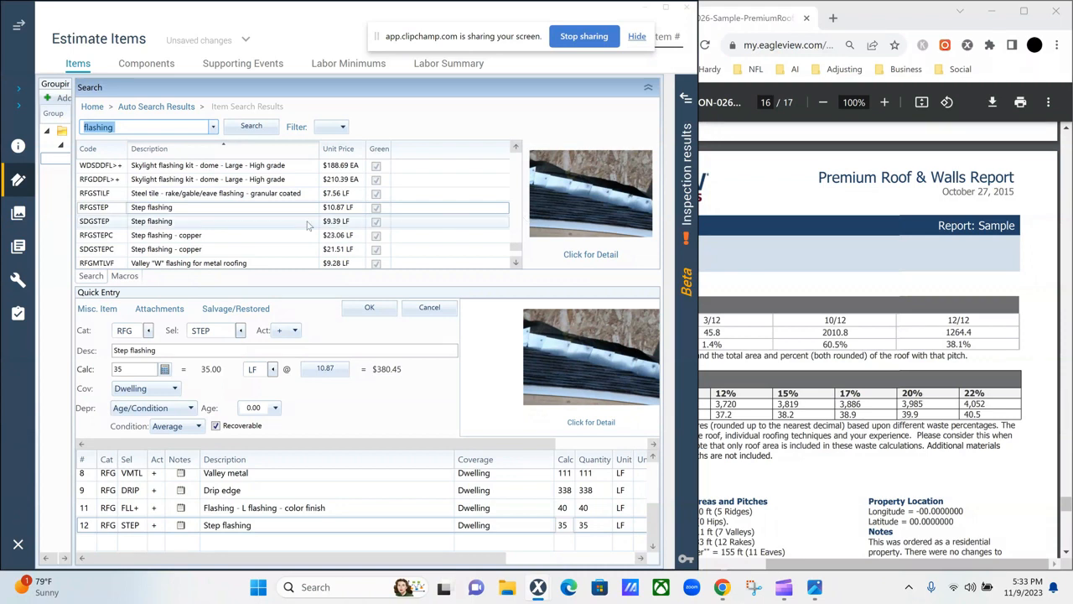
type("steep")
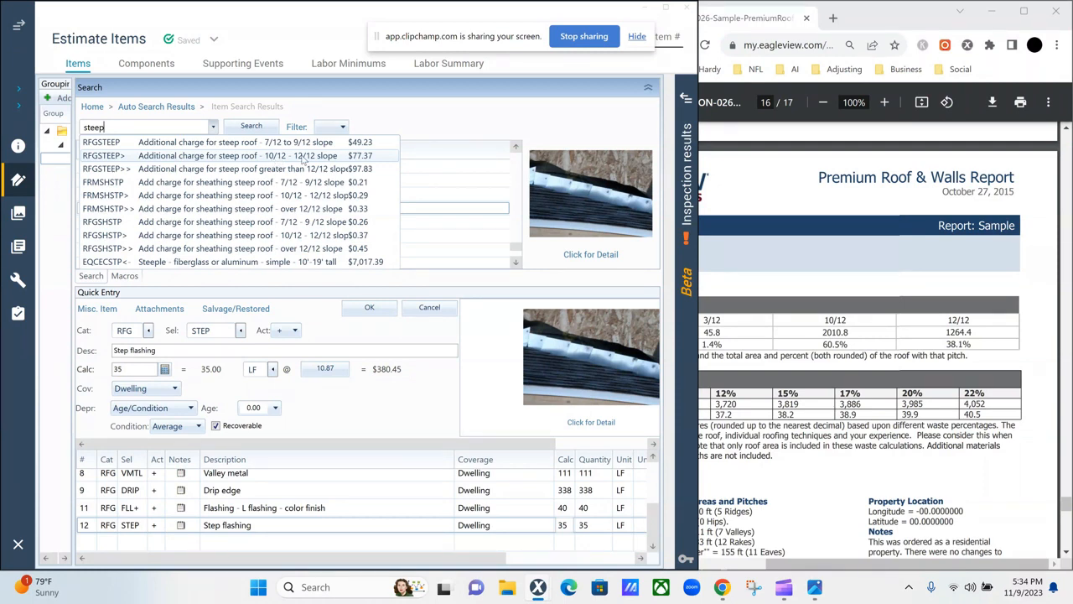
left_click(102, 156)
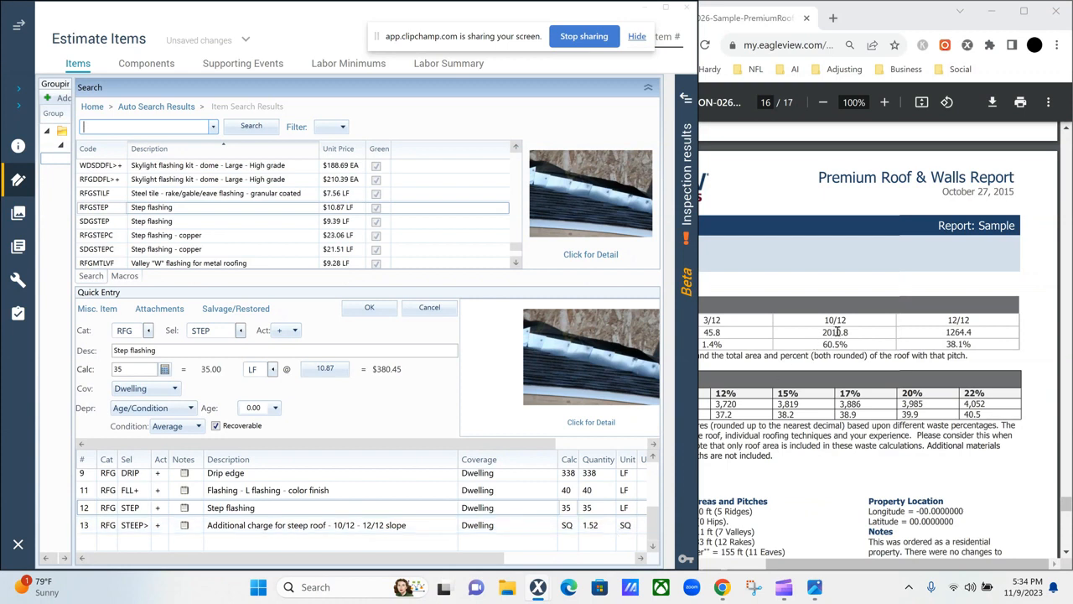
Set the quantity of the 10/12 - 12/12 steep roof charge to 20.11 squares
left_click(570, 526)
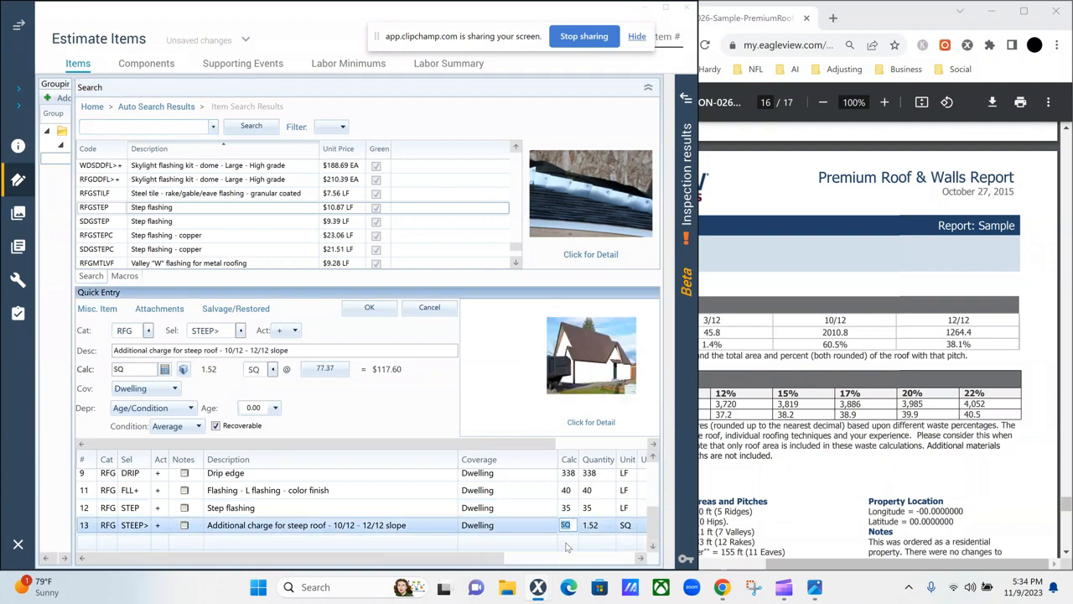
type(".11")
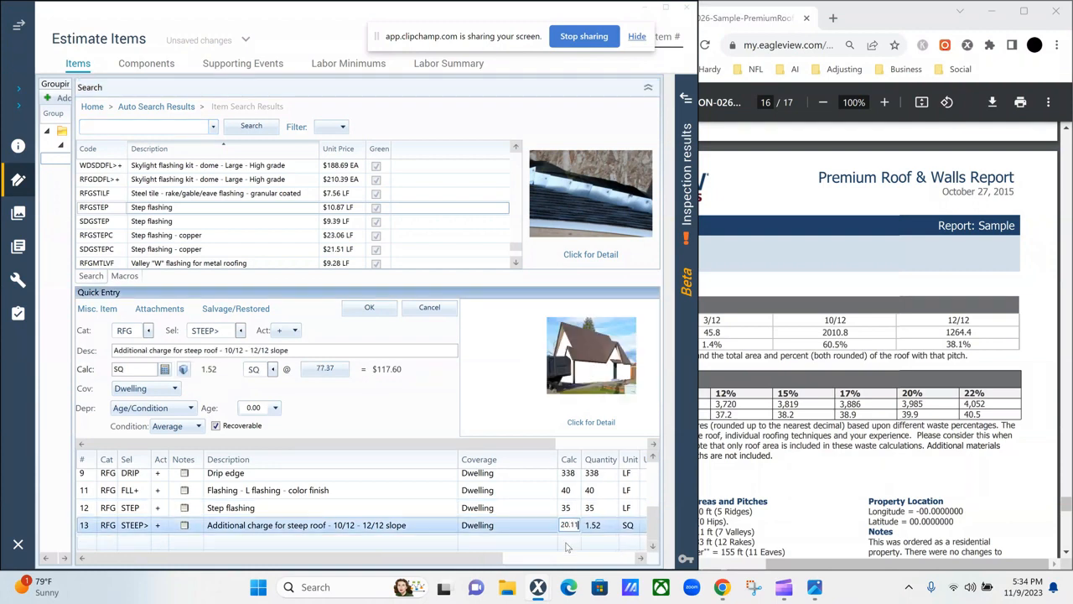
key("Return")
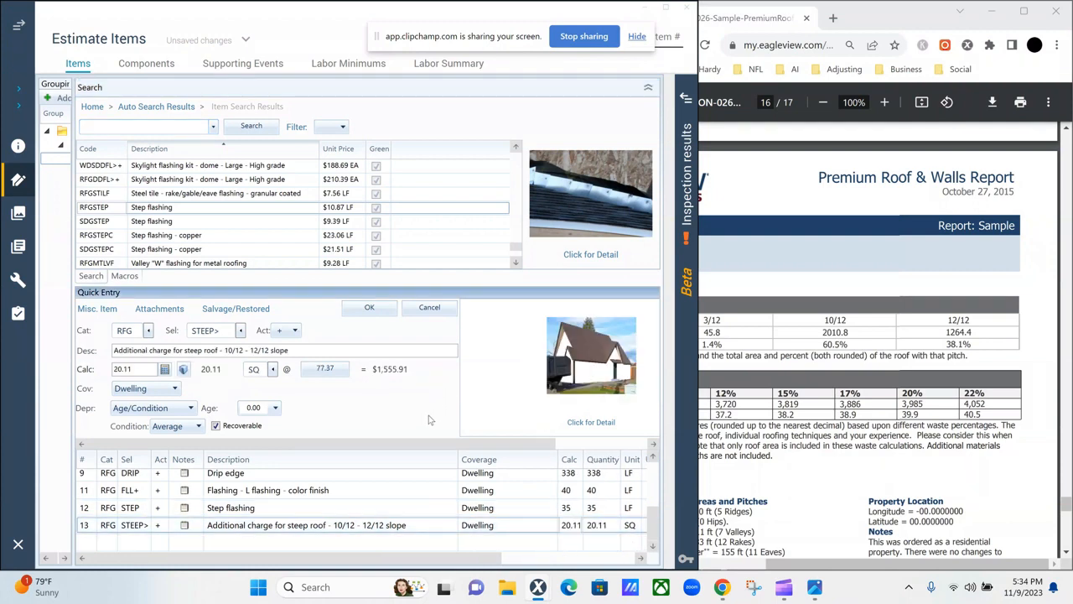
left_click(90, 543)
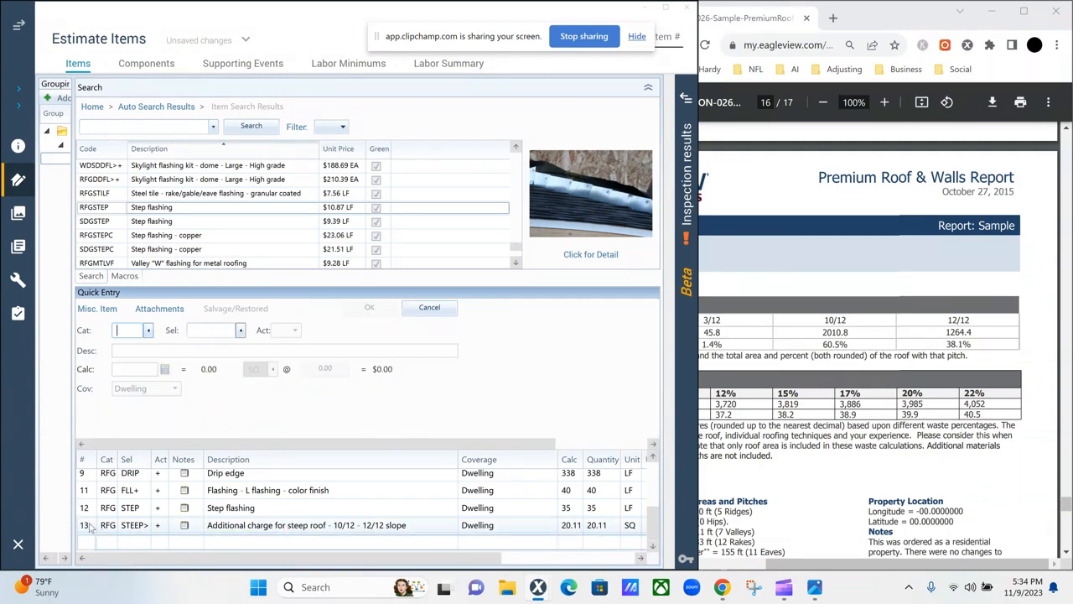
Change the activity of the 10/12 - 12/12 steep roof charge to Remove and Replace
left_click(83, 526)
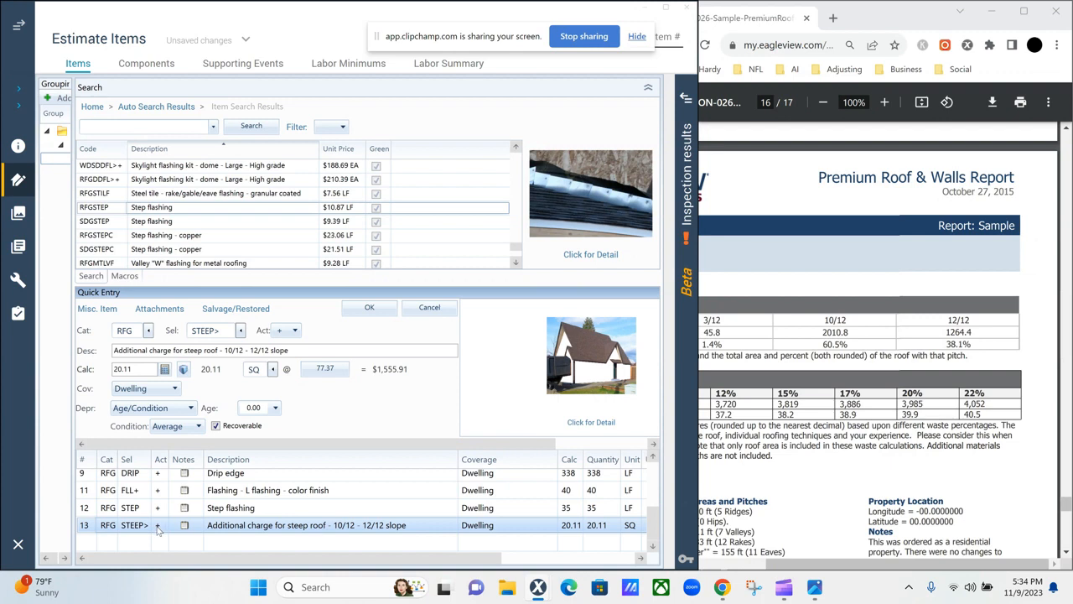
left_click(158, 525)
left_click(168, 525)
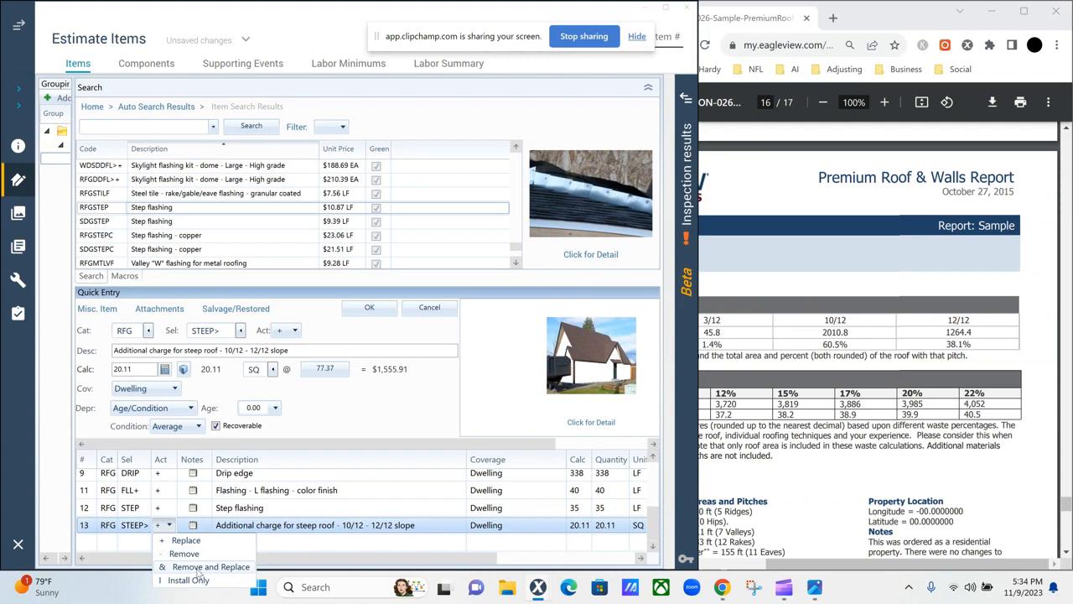
left_click(199, 569)
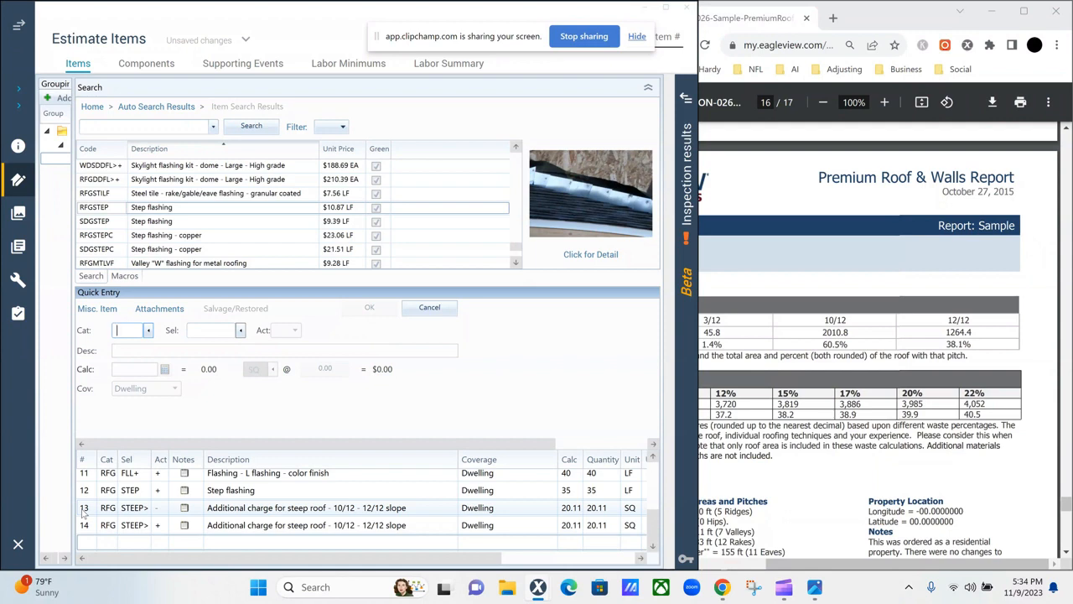
left_click(84, 545)
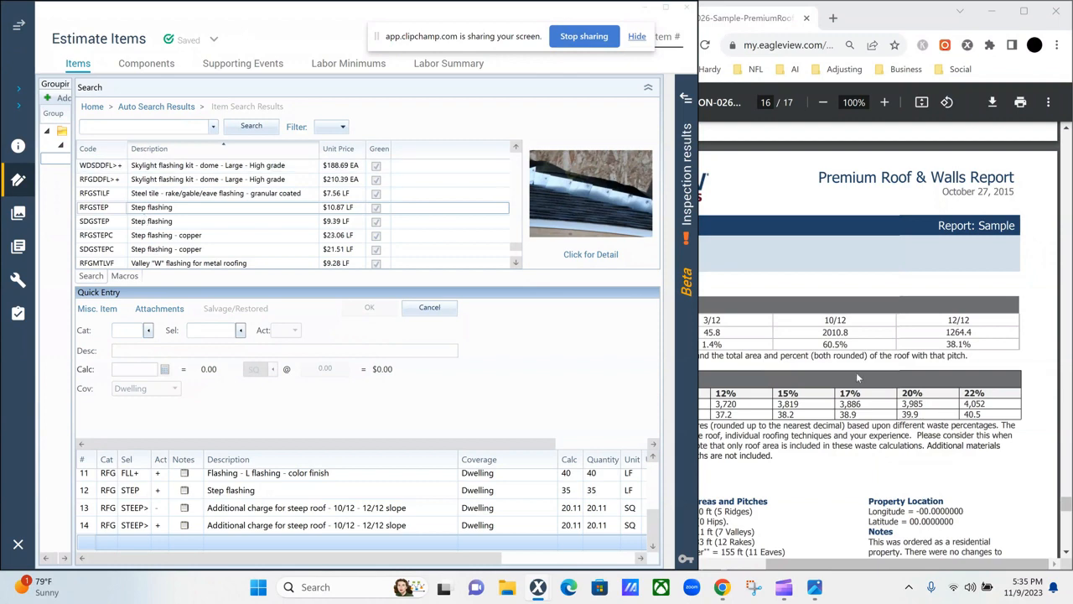
Add "Additional charge for steep roof greater than 12/12 slope" (RFGSTEEP>>) from a search for "steep", with the activity Remove and Replace
left_click(194, 133)
type("stee")
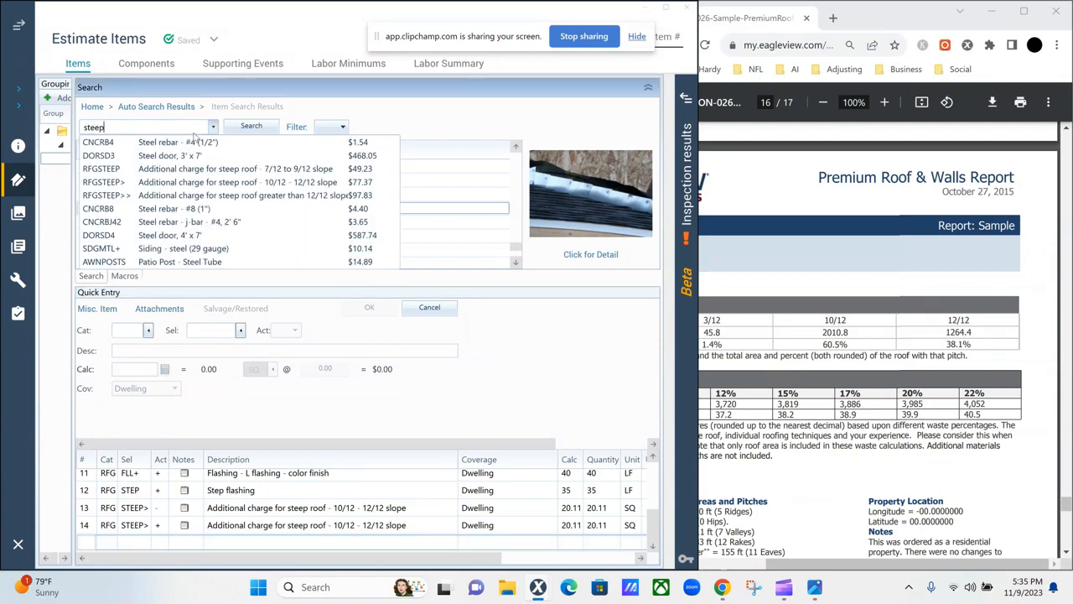
type("p")
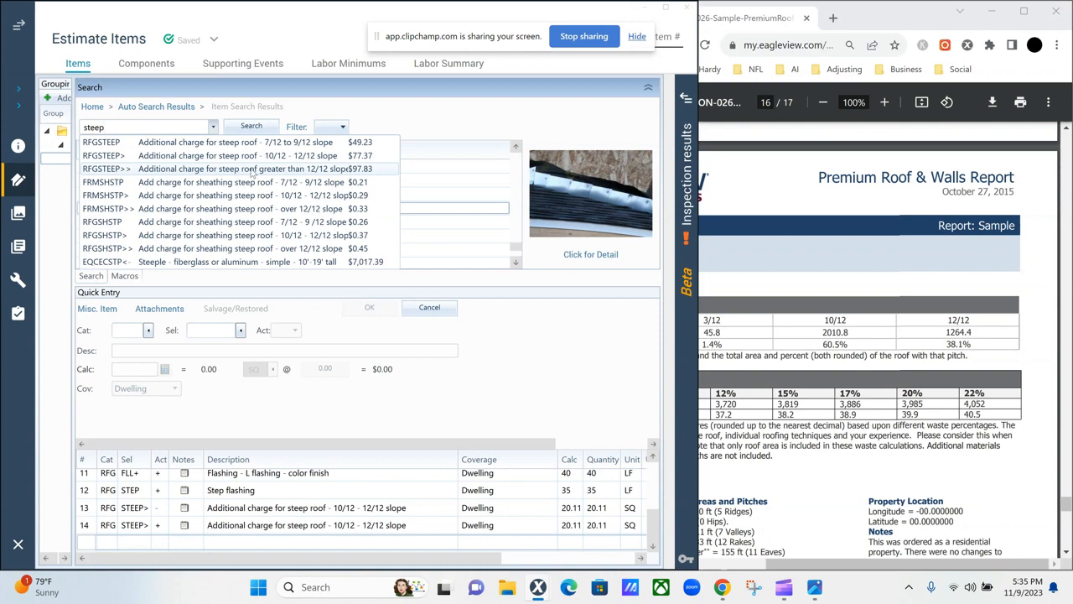
left_click(119, 171)
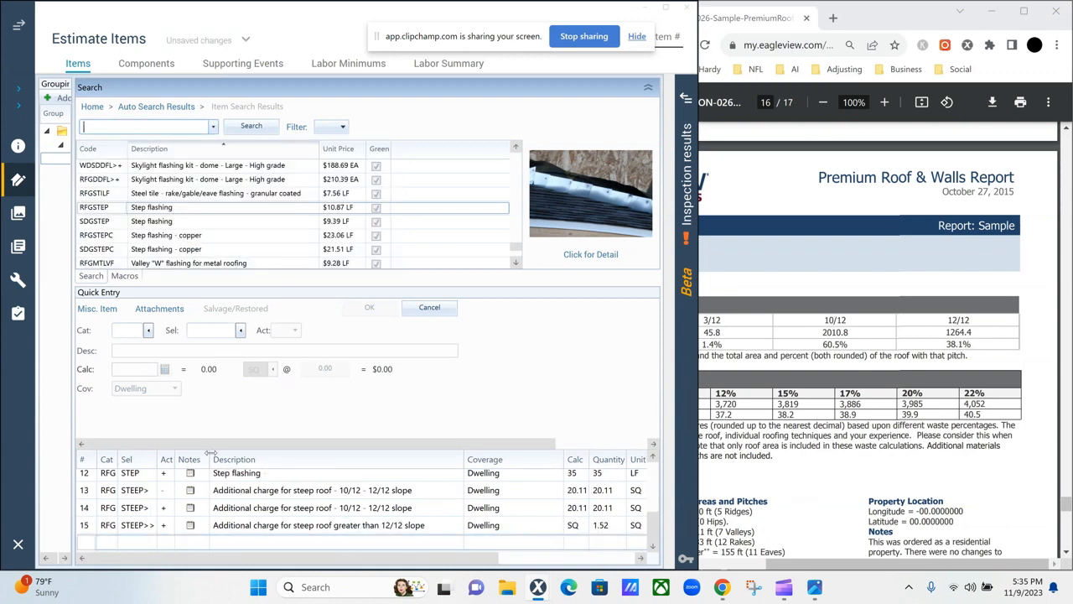
left_click(166, 527)
left_click(169, 525)
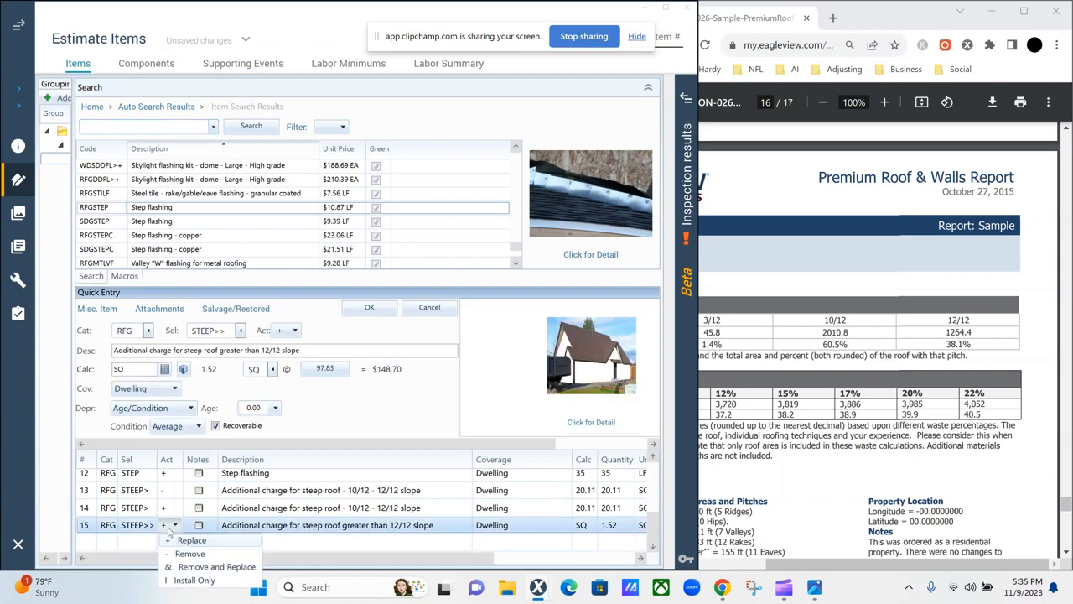
left_click(200, 568)
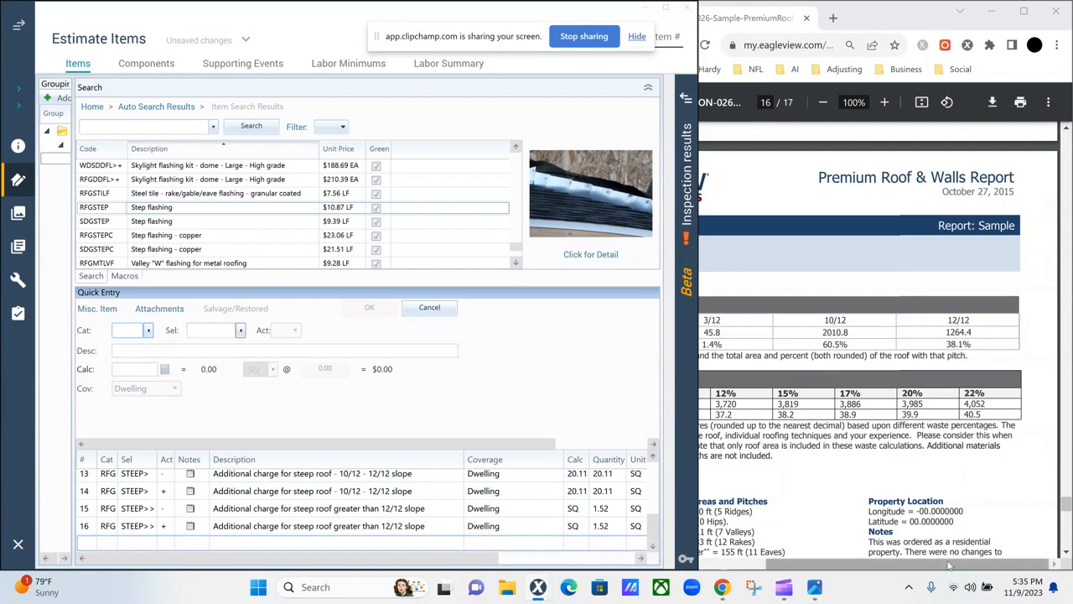
Examine the EagleView report's roof diagrams, house photos and cover-page measurements, including the number of stories
left_click_drag(949, 567, 914, 564)
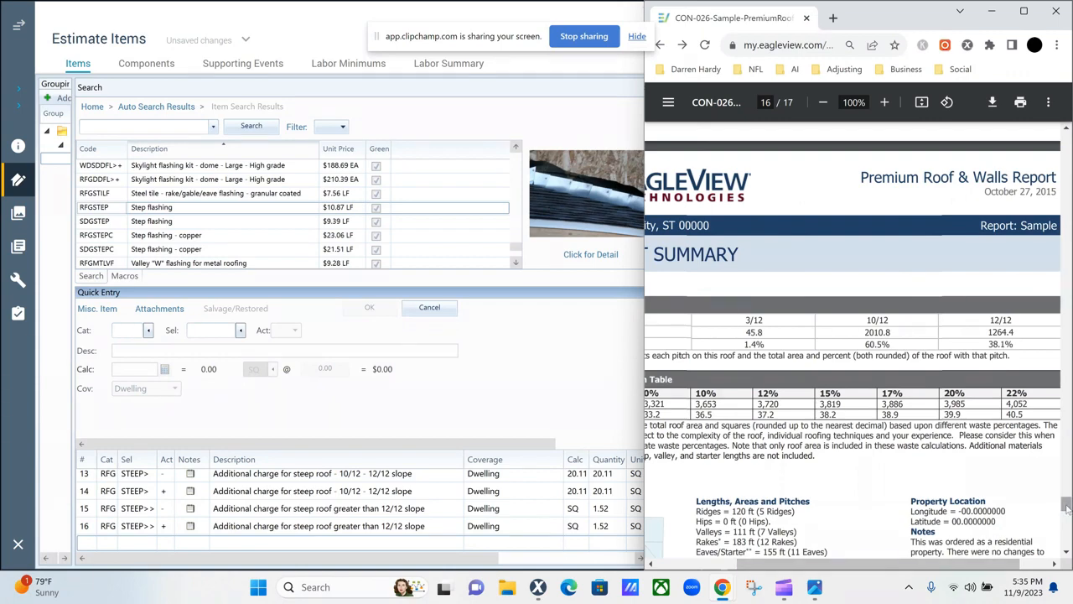
left_click_drag(1066, 505, 1065, 315)
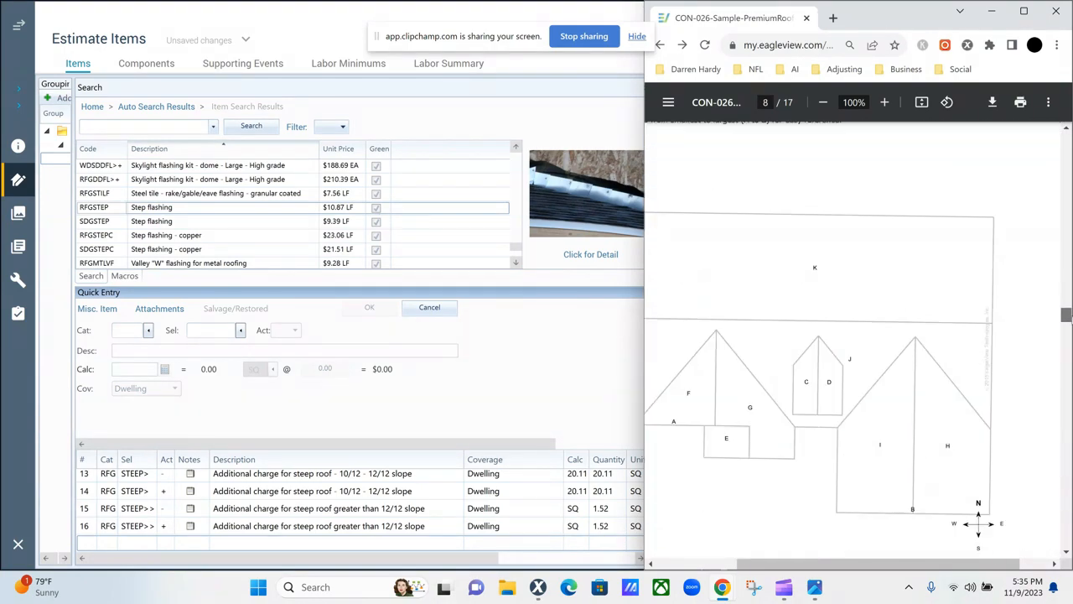
left_click_drag(826, 570, 804, 570)
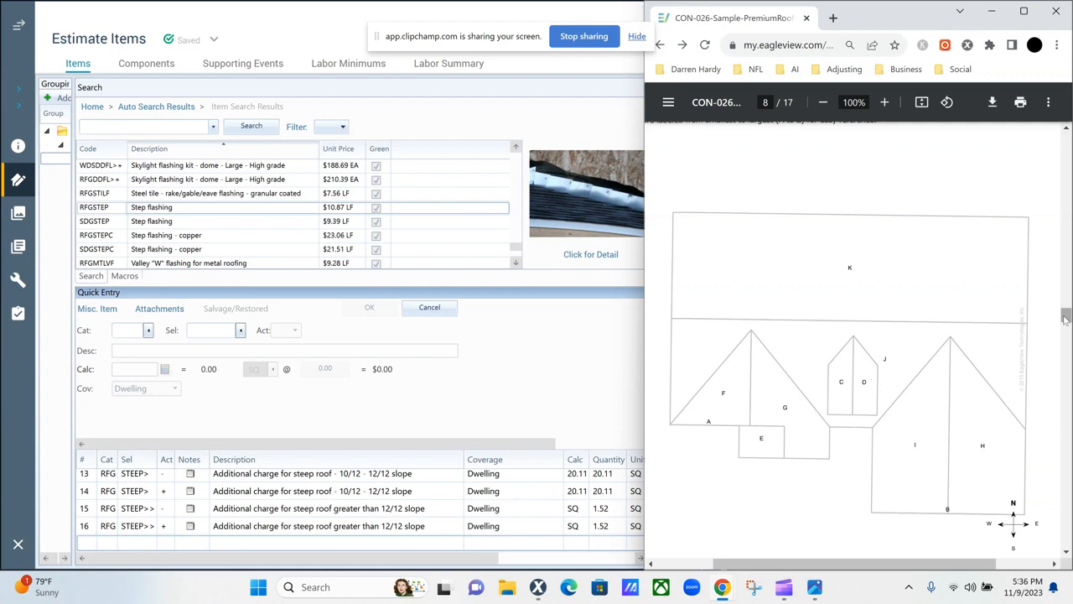
left_click_drag(1065, 316, 1065, 291)
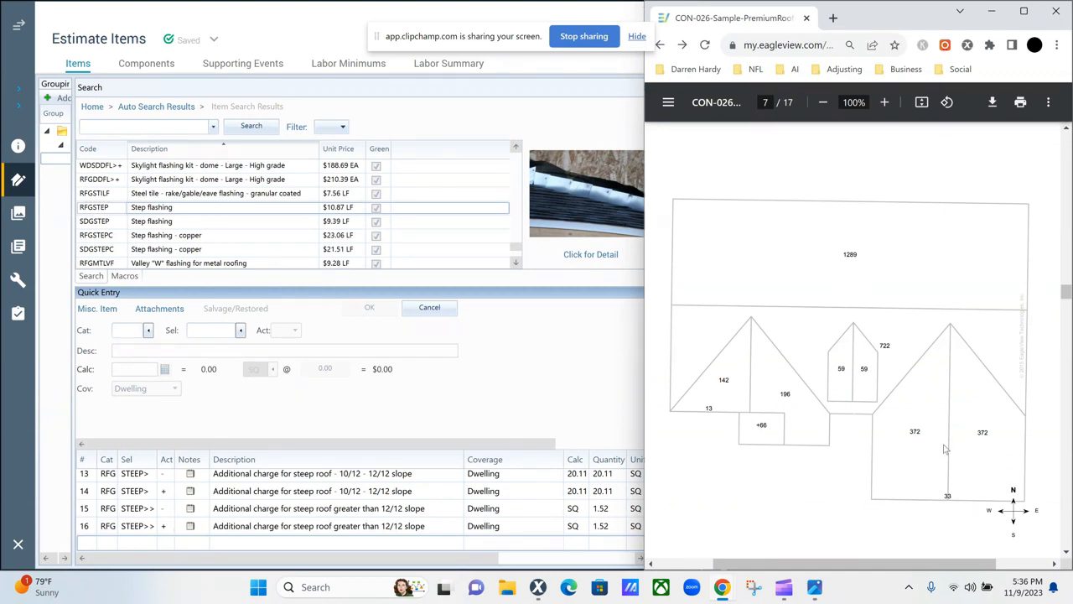
left_click_drag(1067, 293, 1067, 190)
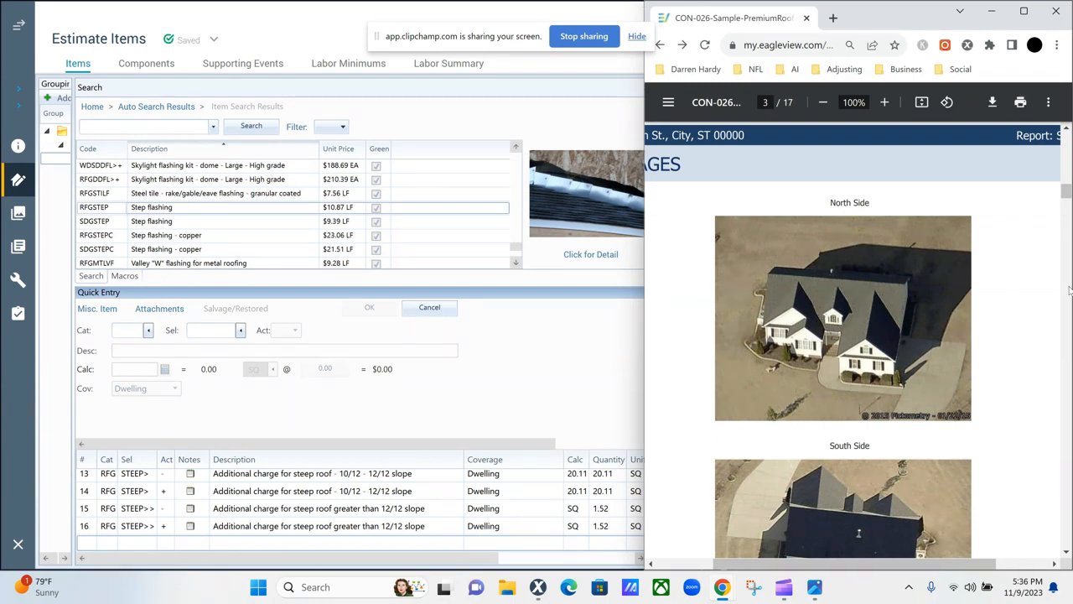
left_click_drag(1066, 191, 1064, 141)
scroll(914, 293, "down", 2)
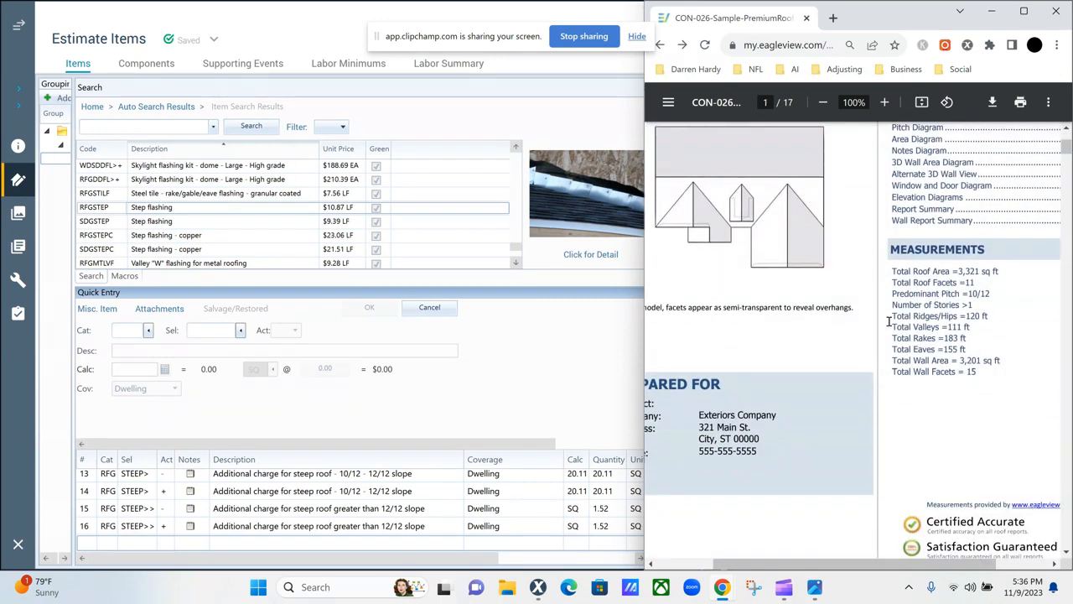
mouse_move(977, 303)
left_mouse_down()
mouse_move(957, 305)
mouse_move(979, 304)
left_mouse_up()
left_click(956, 305)
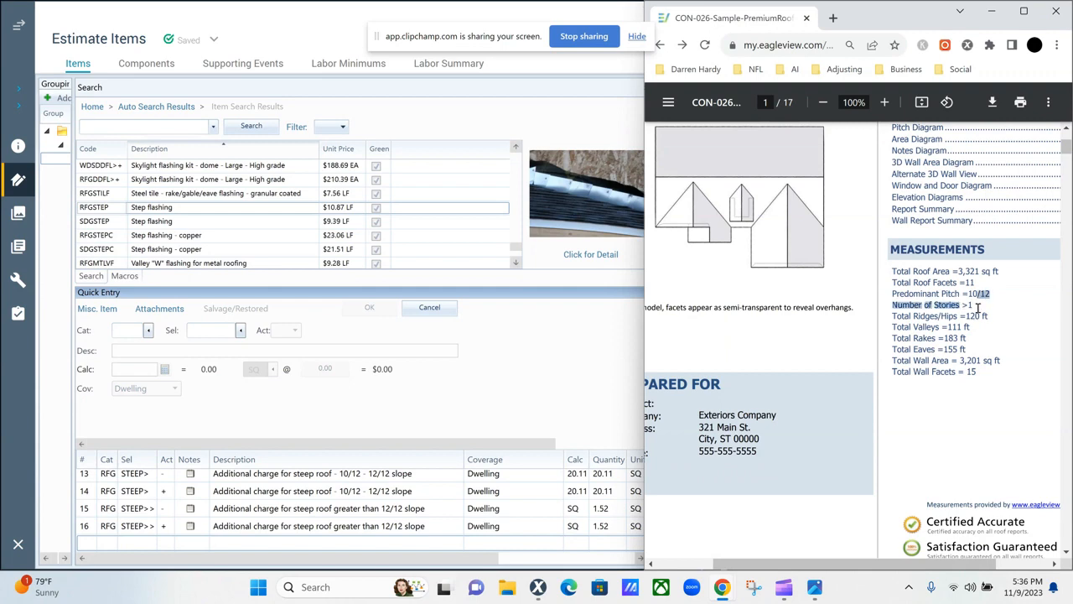
Examine the EagleView report's aerial house photos, pitch diagram and facet area diagram
left_click(958, 310)
scroll(931, 326, "down", 15)
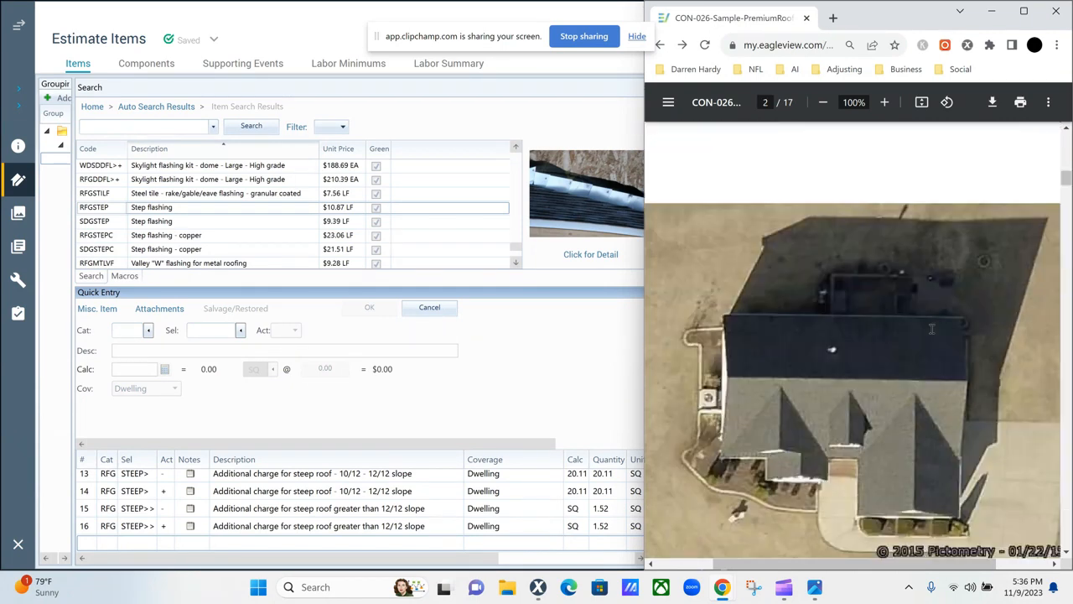
scroll(877, 346, "down", 3)
scroll(870, 348, "up", 5)
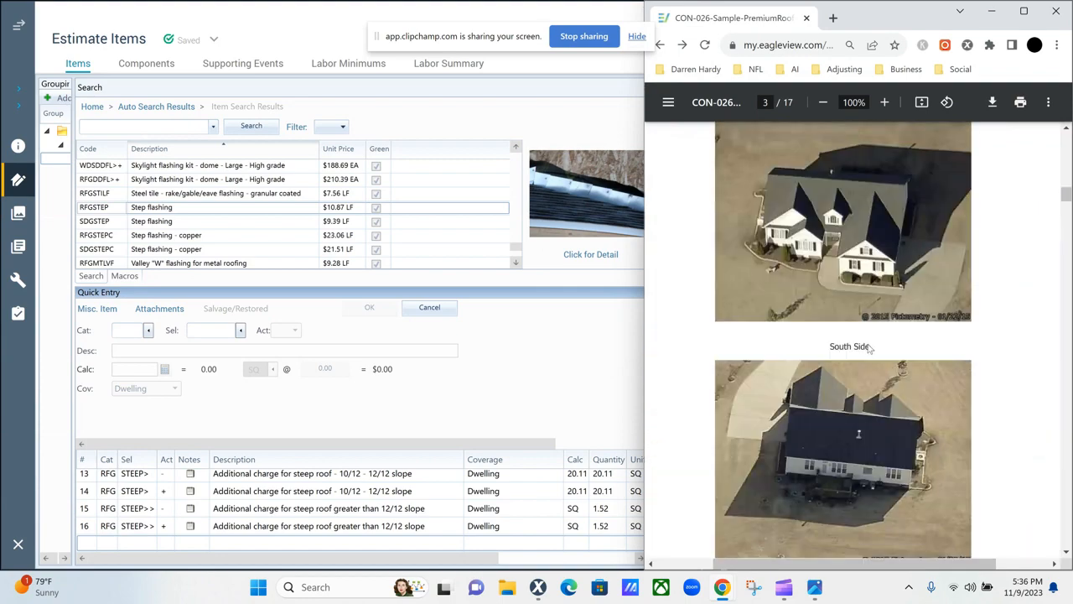
scroll(870, 349, "down", 10)
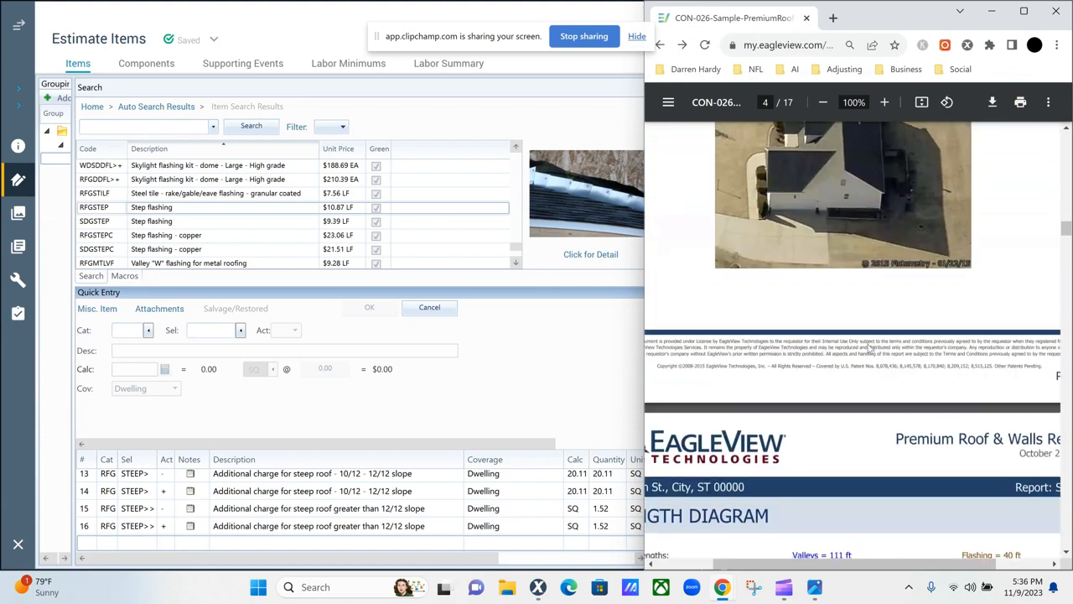
scroll(870, 348, "down", 15)
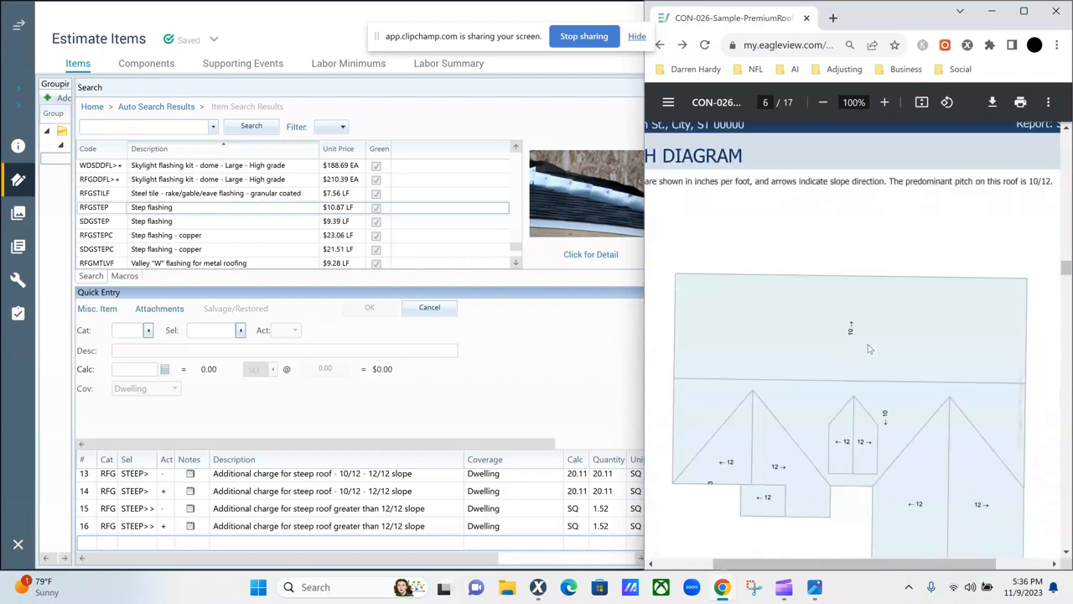
scroll(807, 316, "down", 8)
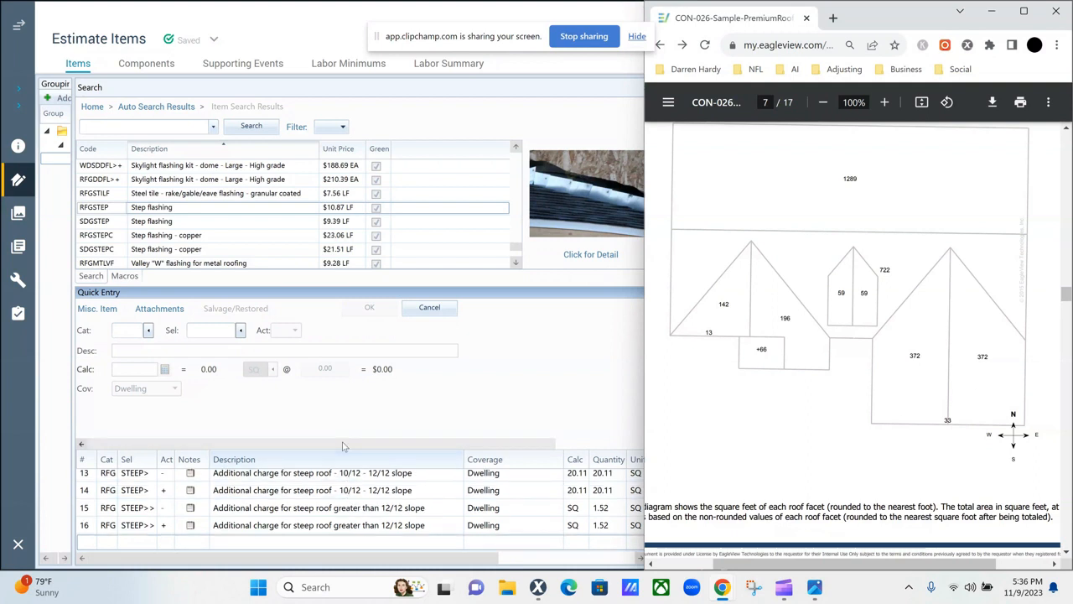
Add "Additional charge for high roof (2 stories or greater)" (RFGHIGH) from a search for "2 stor"
left_click(86, 127)
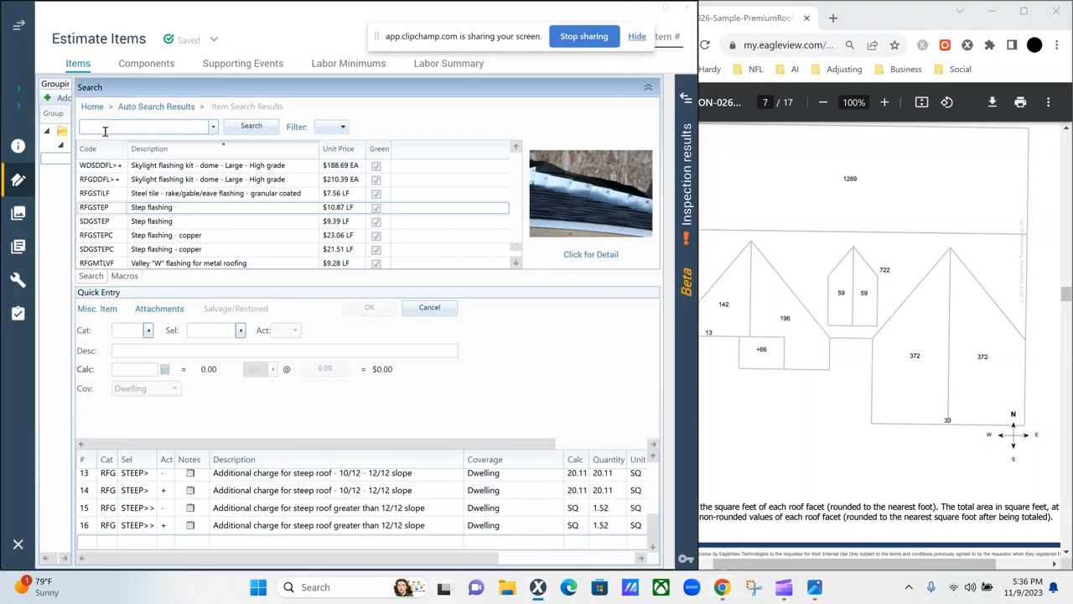
type("2 stor")
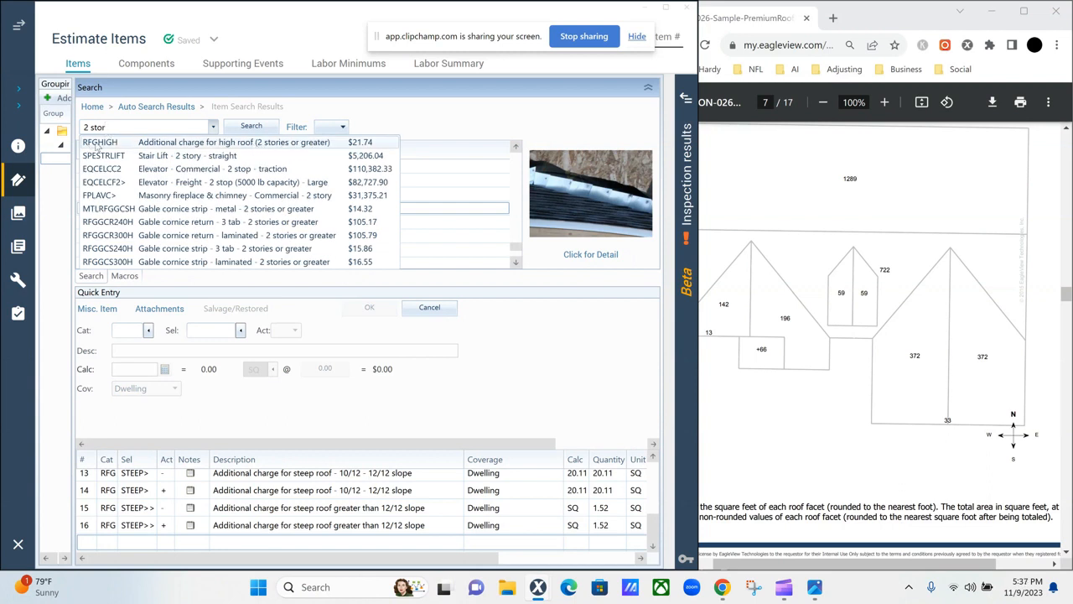
left_click(112, 145)
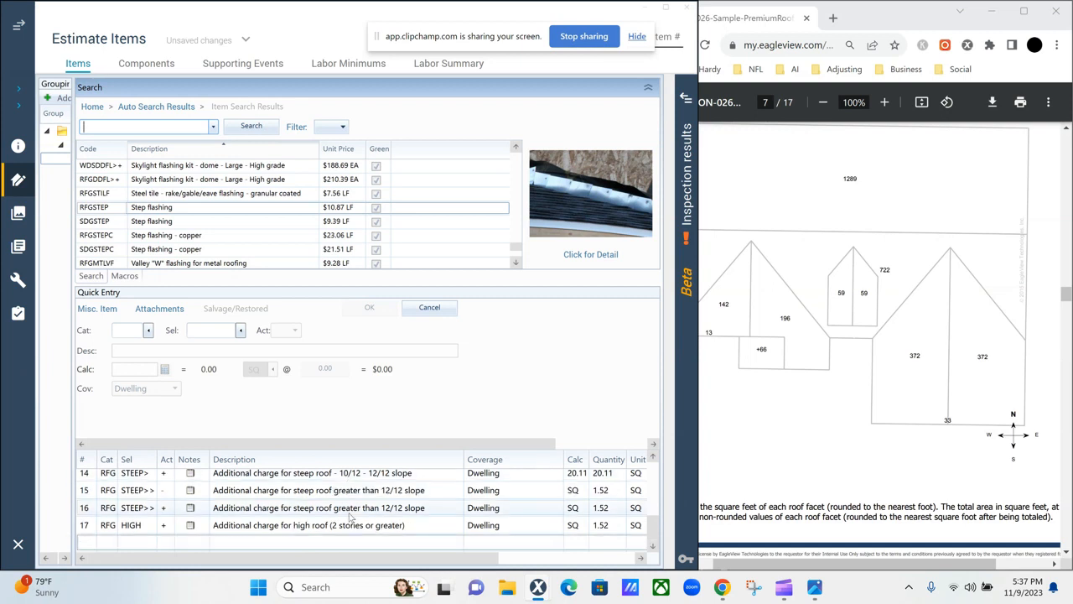
left_click(162, 528)
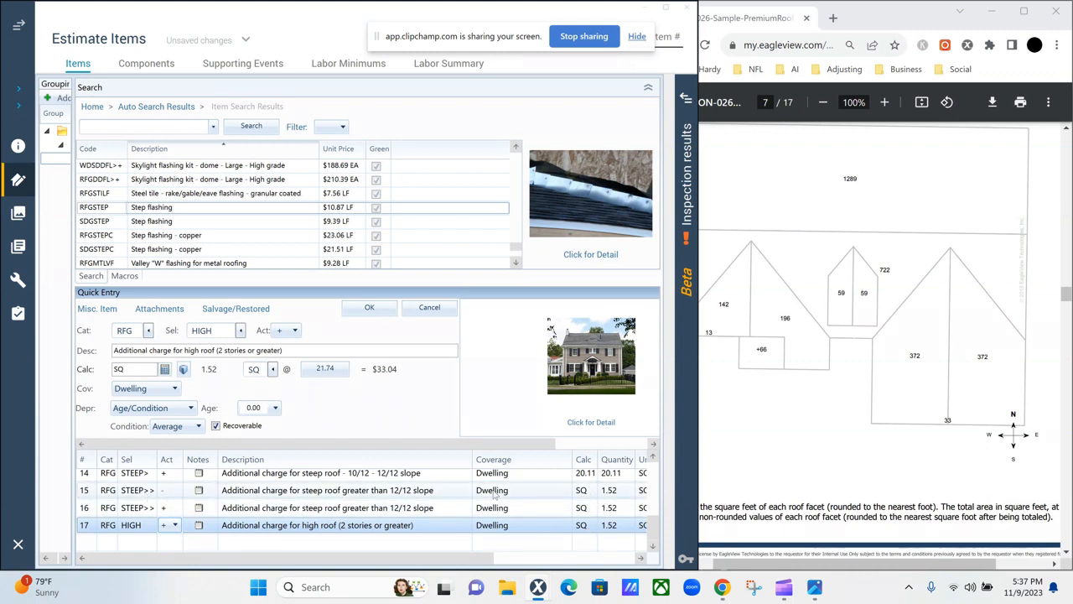
Set the quantity of both greater-than-12/12 steep roof charge lines to 12.64 squares, using the report's 12/12 pitch area
left_click(588, 495)
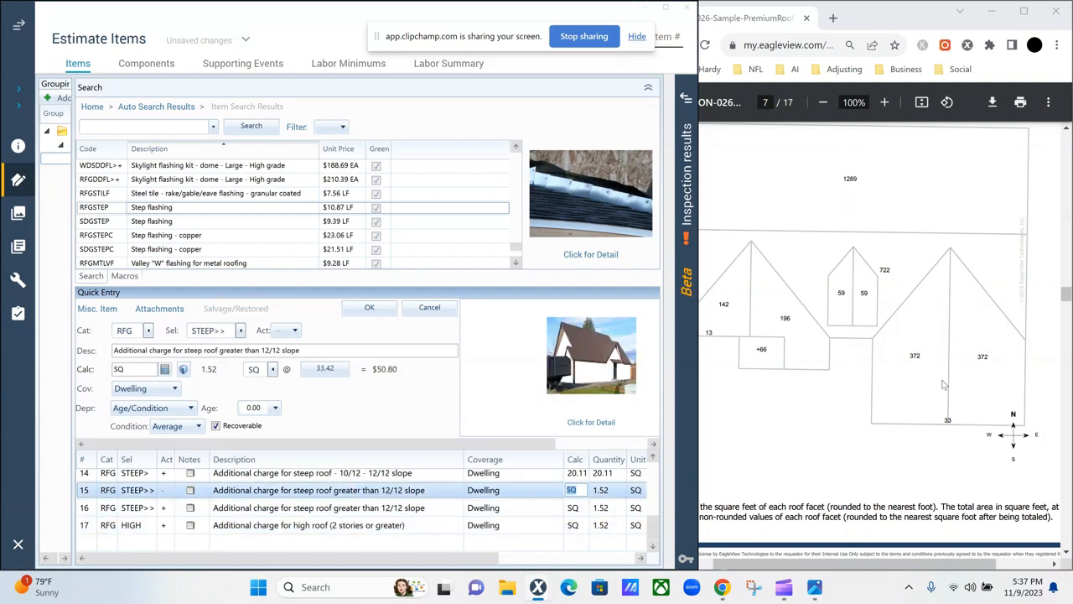
left_click_drag(1064, 295, 1042, 511)
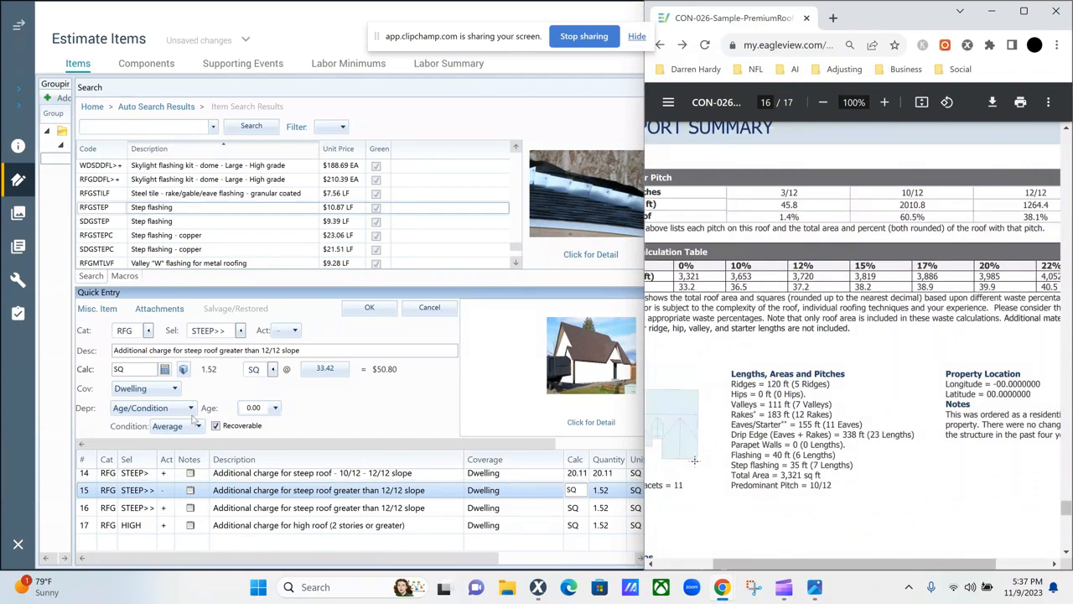
left_click(125, 369)
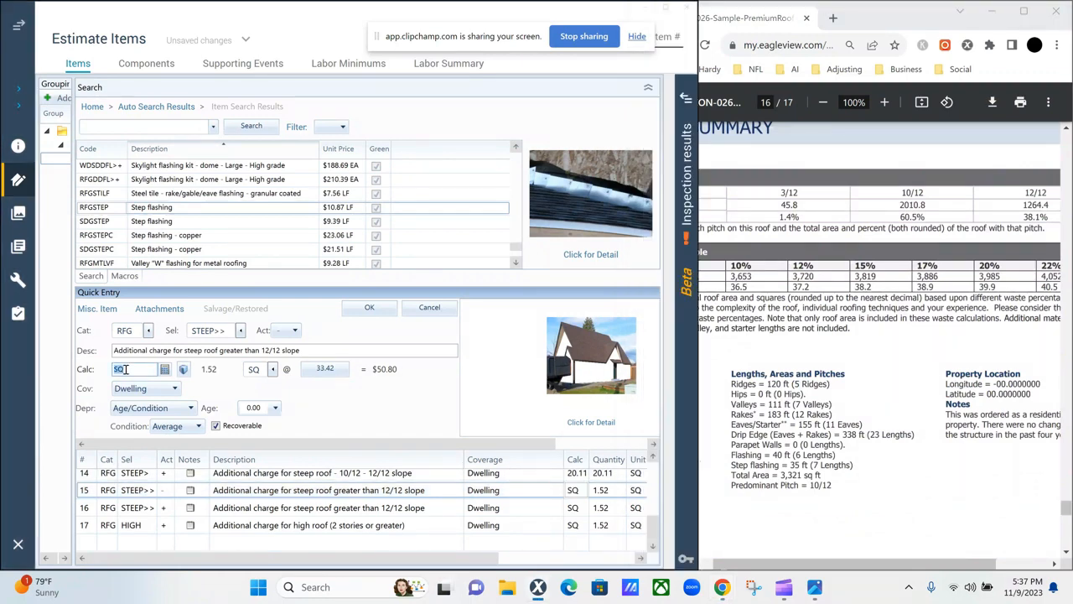
type("12.64")
left_click(368, 307)
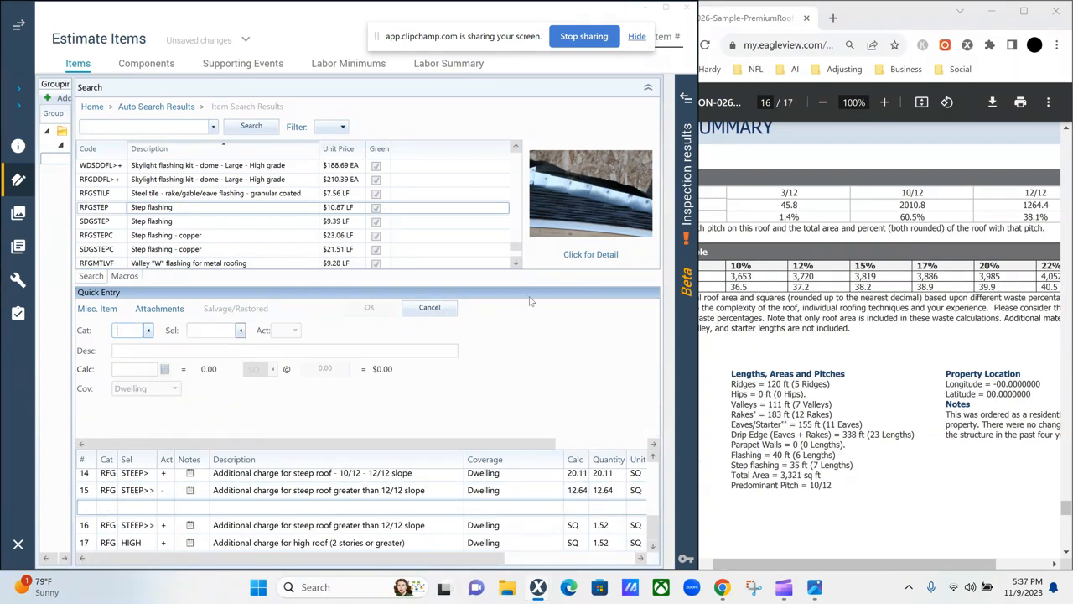
left_click(570, 509)
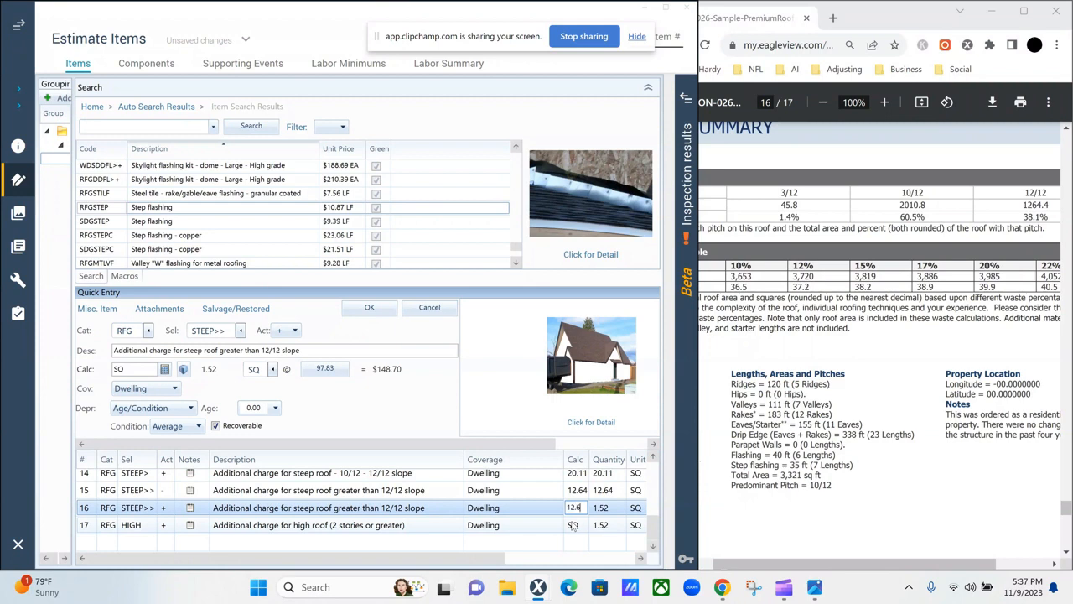
type("12.64")
left_click(368, 306)
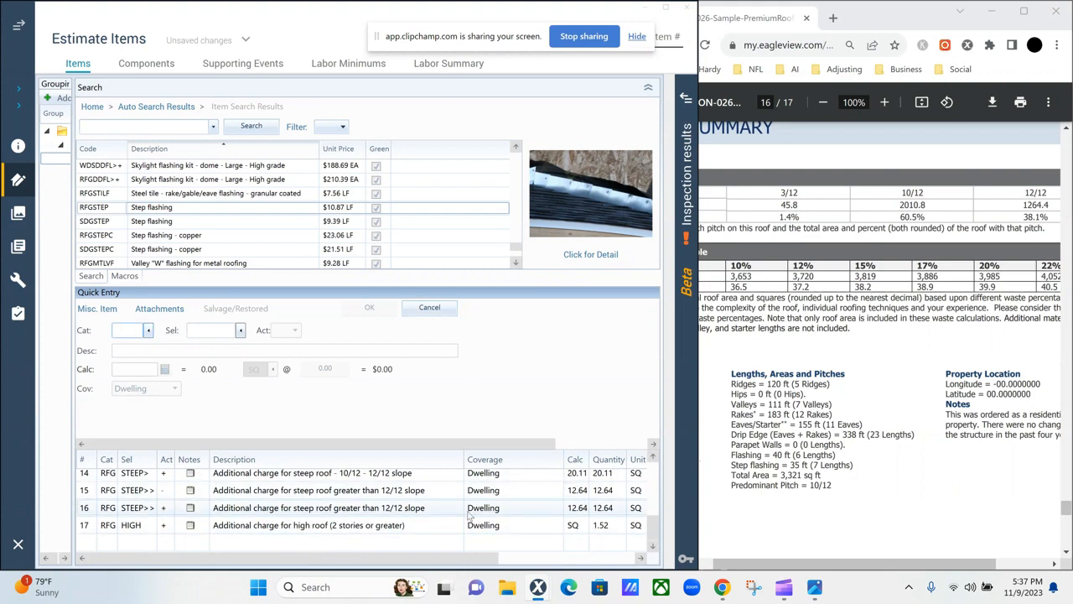
Change the activity of the high roof charge to Remove and Replace
left_click(164, 526)
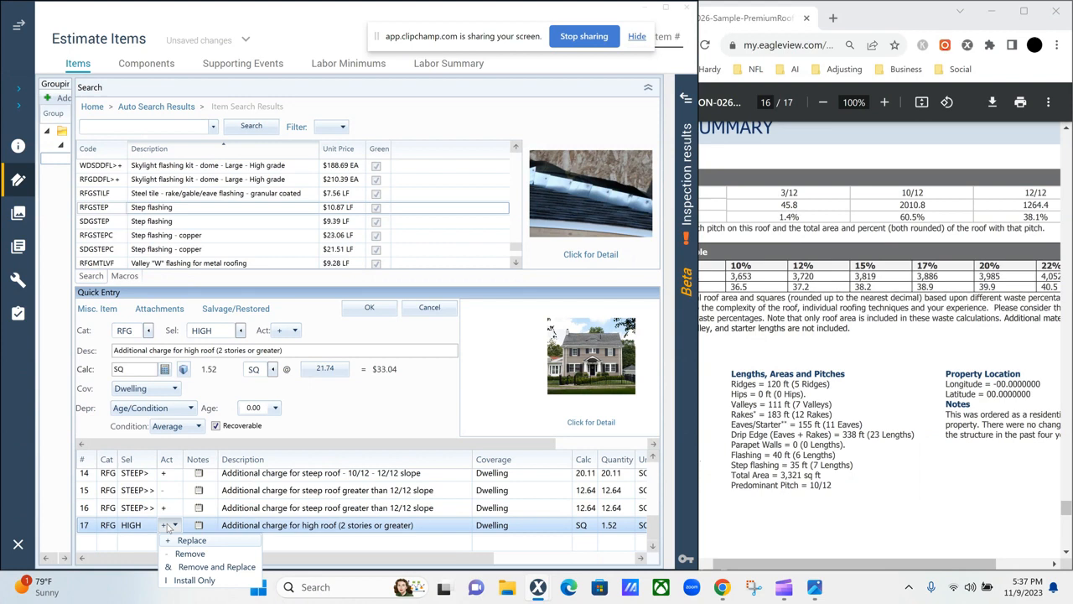
left_click(209, 567)
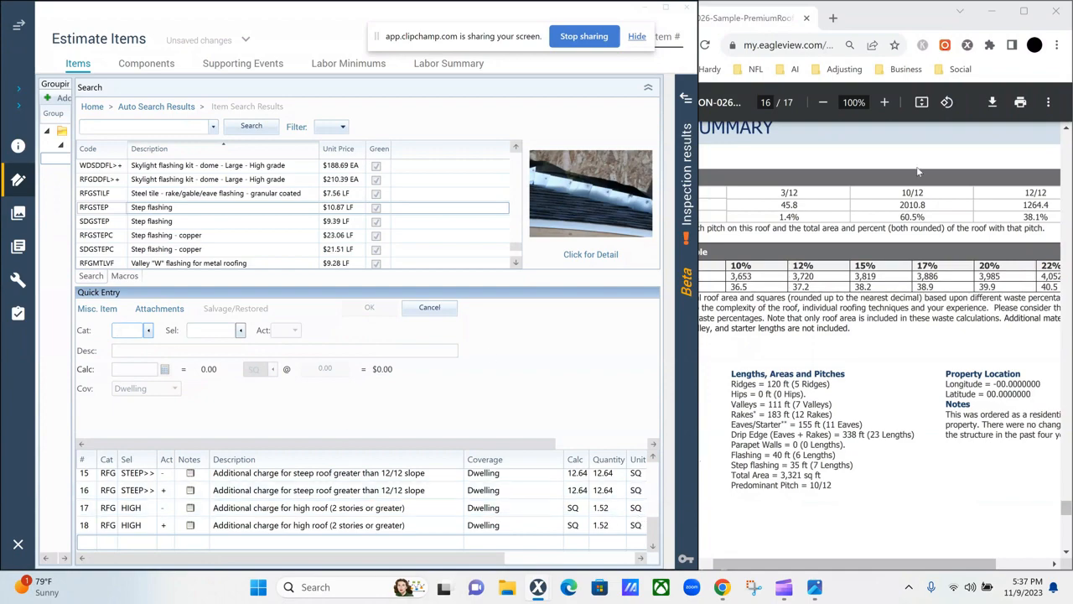
Enter 1.42+1.96+.59+.59+3.72+3.72 as the calculation of the high roof removal line, using facet areas from the report's area diagram
scroll(914, 336, "up", 15)
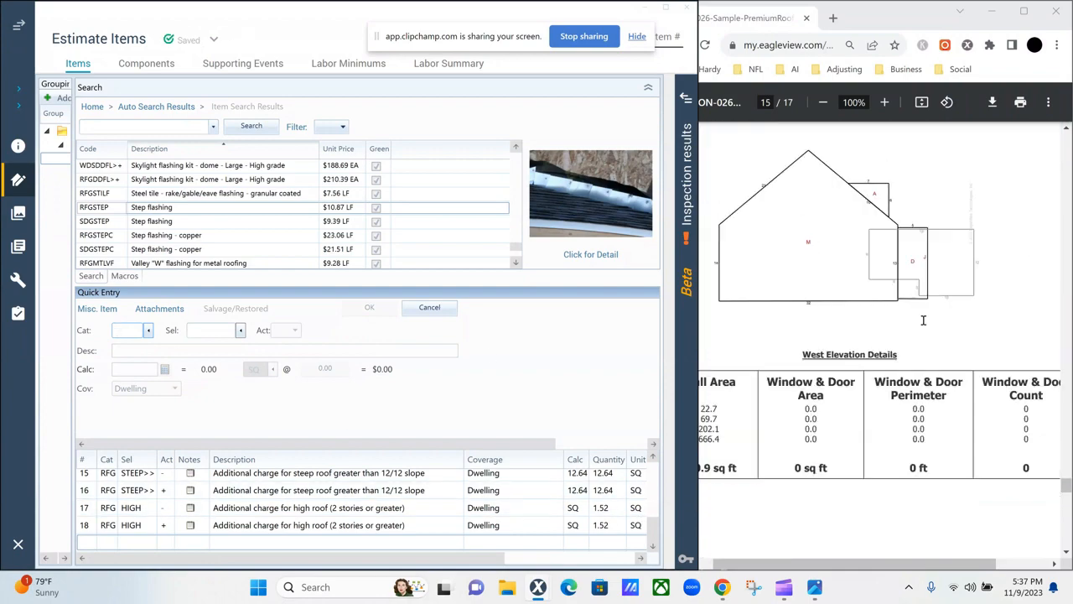
scroll(923, 321, "up", 20)
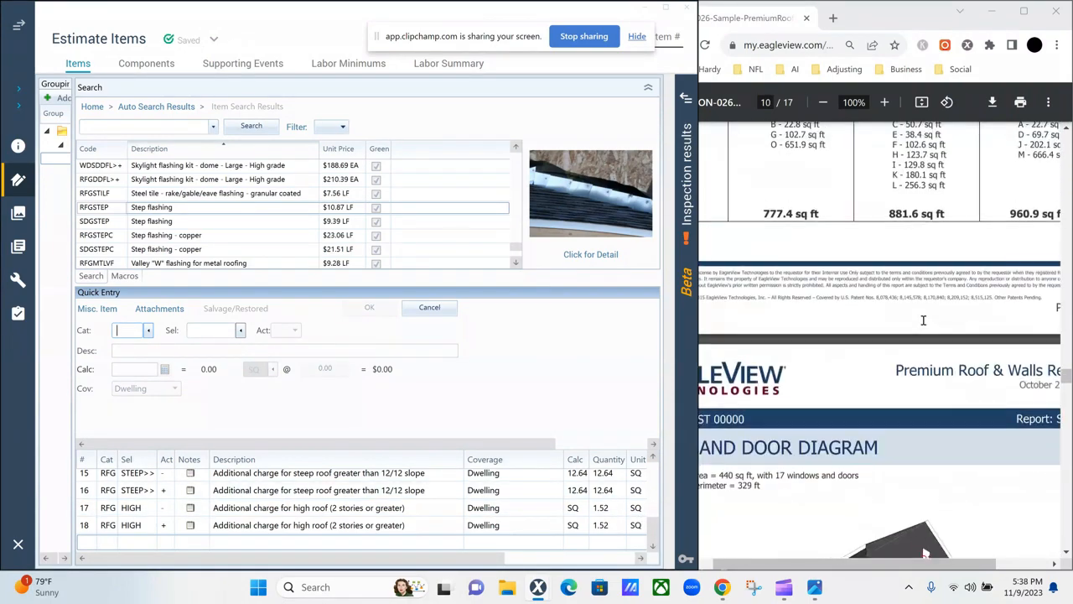
scroll(922, 321, "up", 10)
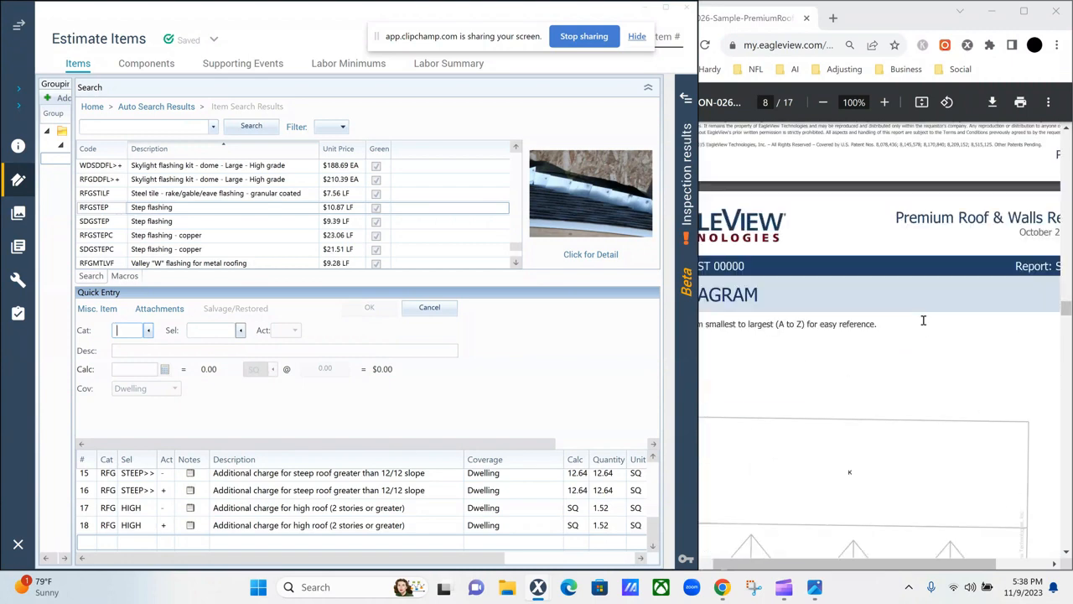
scroll(923, 320, "up", 10)
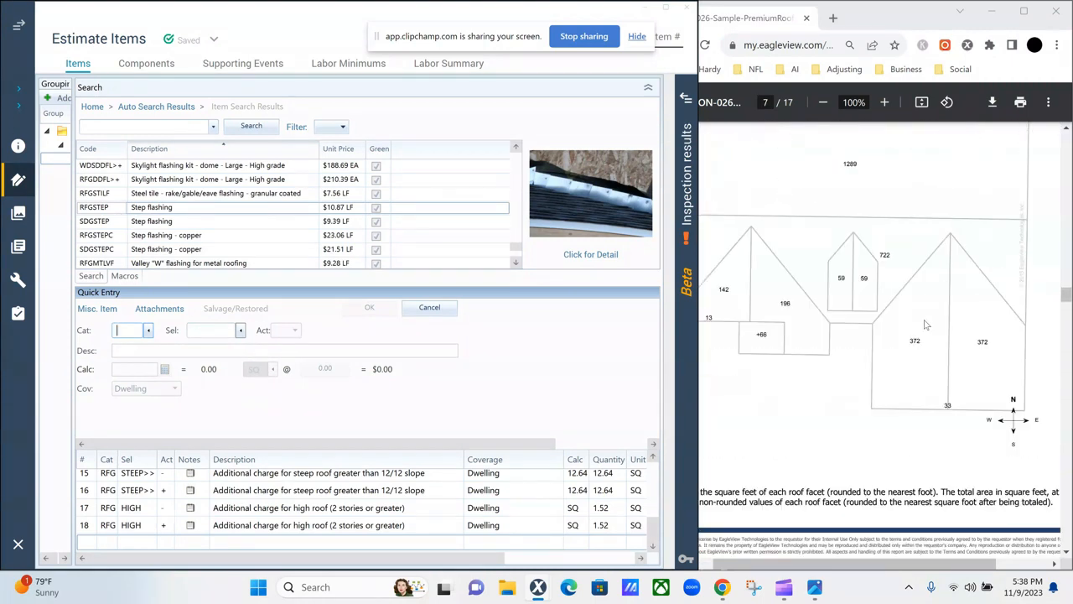
left_click(898, 538)
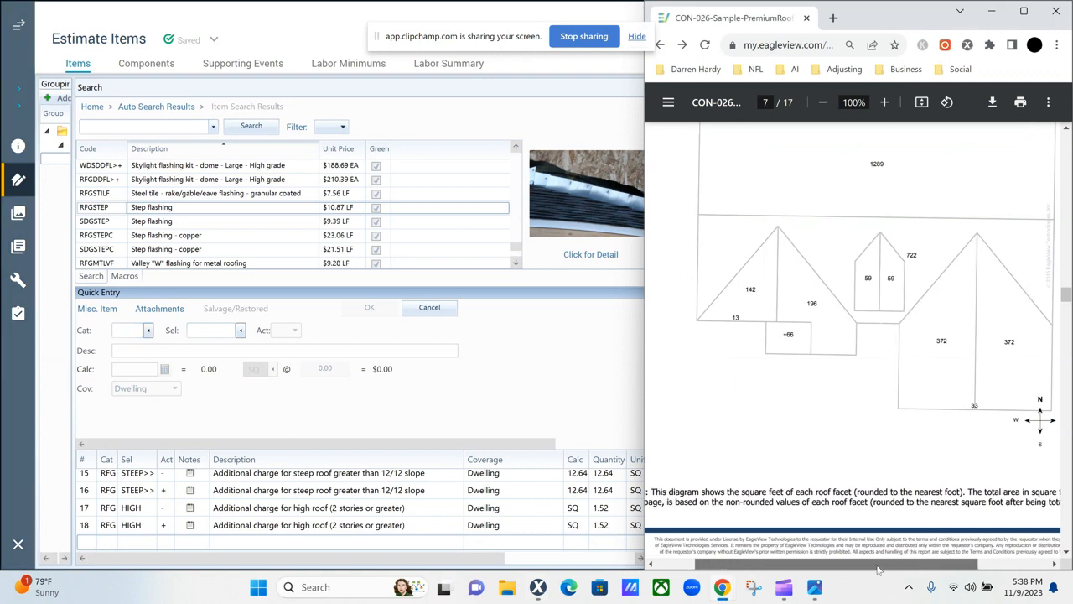
left_click(573, 509)
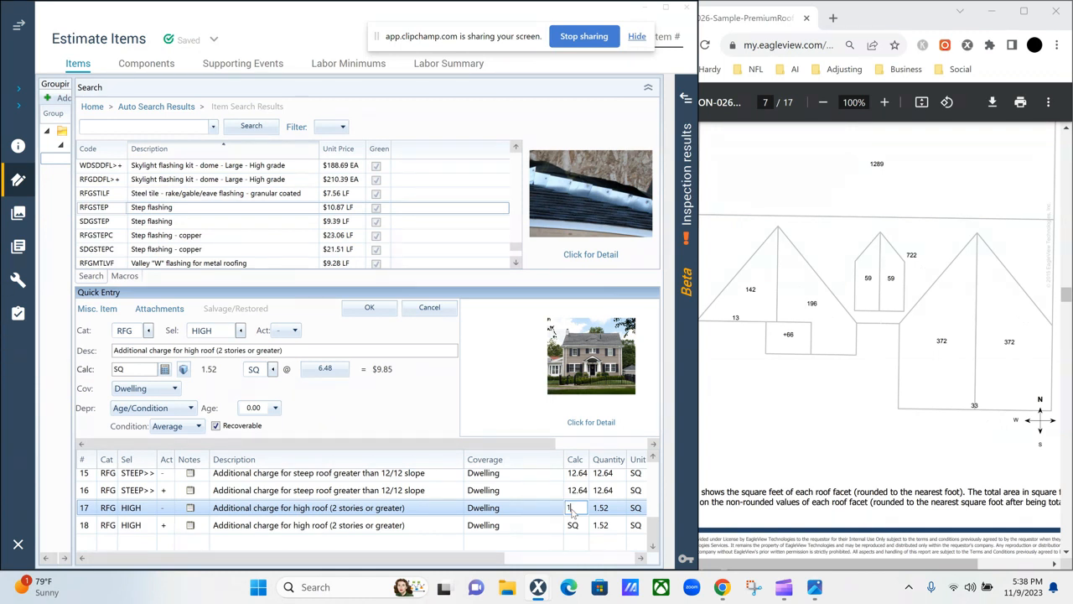
left_click(138, 370)
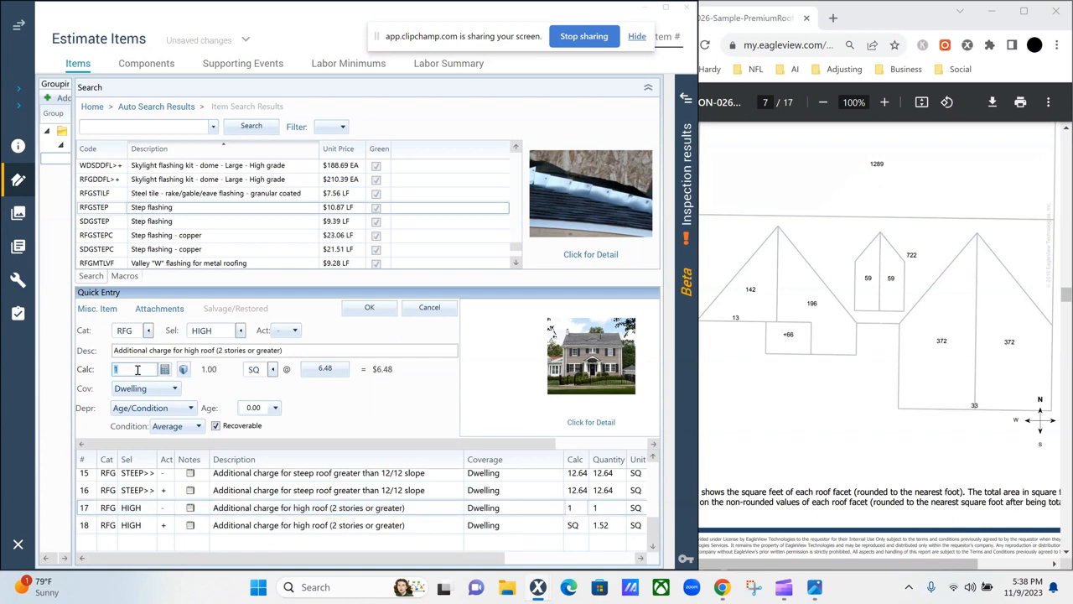
type("1.")
type("42")
type("+1")
type(".9")
type("6+.69+")
type(".59")
key("BackSpace")
key("Right")
type("+3.72+3.72")
Insert the missing .66 after 1.96 in the high roof removal line's calculation and save the line
key("Left")
key("Left")
key("Left")
key("Left")
key("Left")
key("Left")
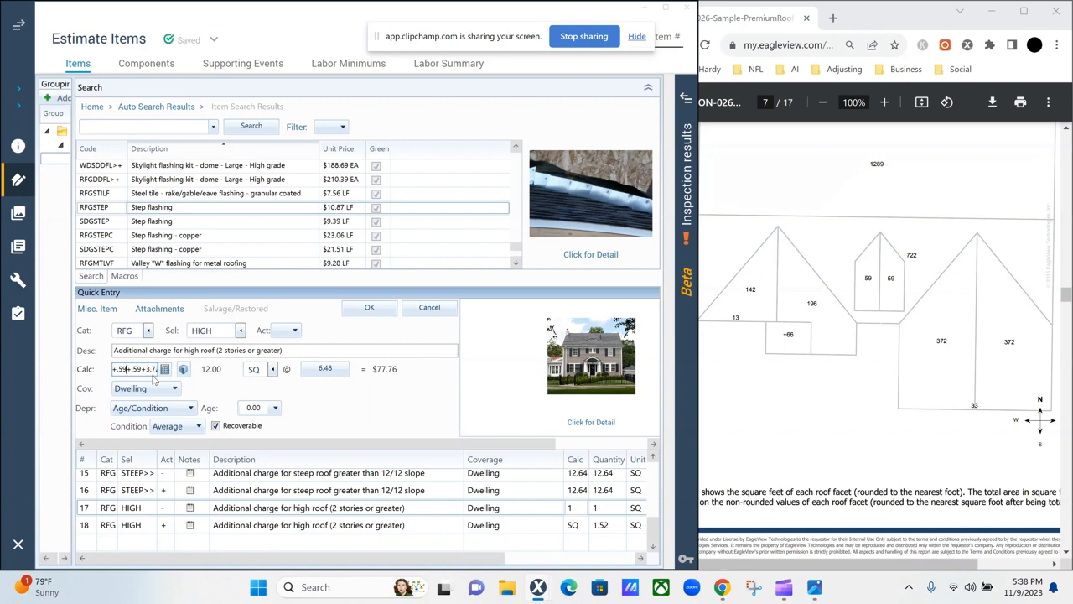
key("Left")
key("Left")
type("42+")
key("Home")
type("1")
type(".66+")
left_click(369, 307)
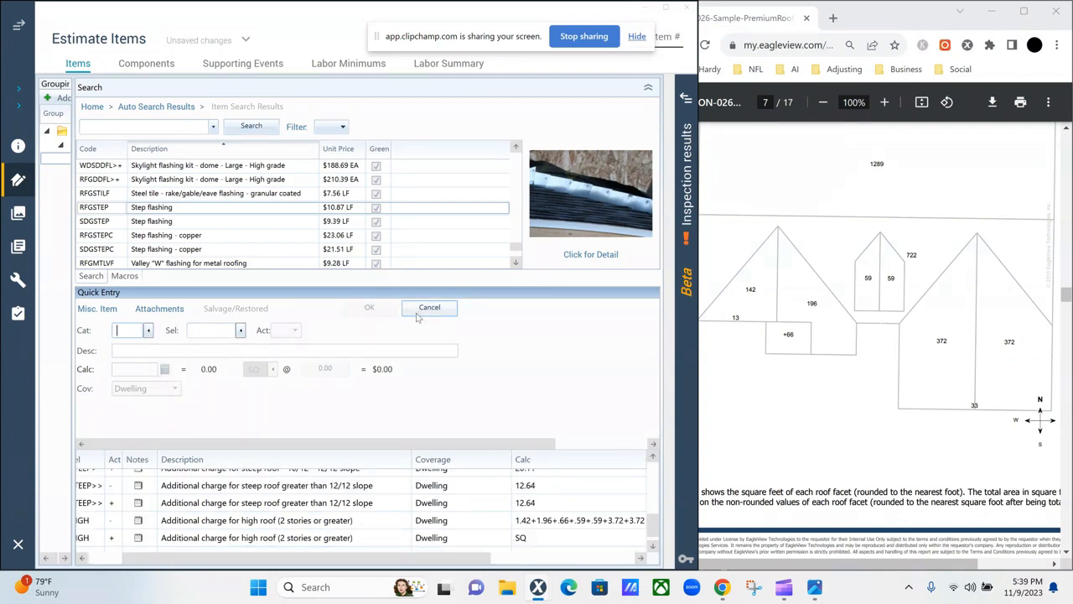
Set the quantity of the high roof replacement line to 12.66 squares to match the removal line
scroll(474, 516, "down", 1)
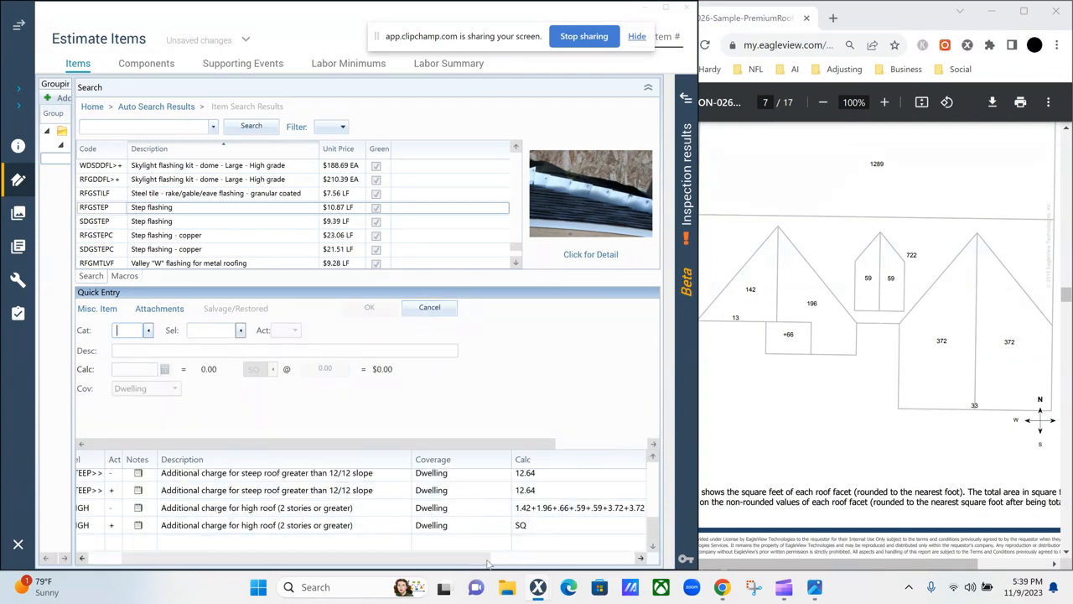
left_click_drag(488, 560, 539, 560)
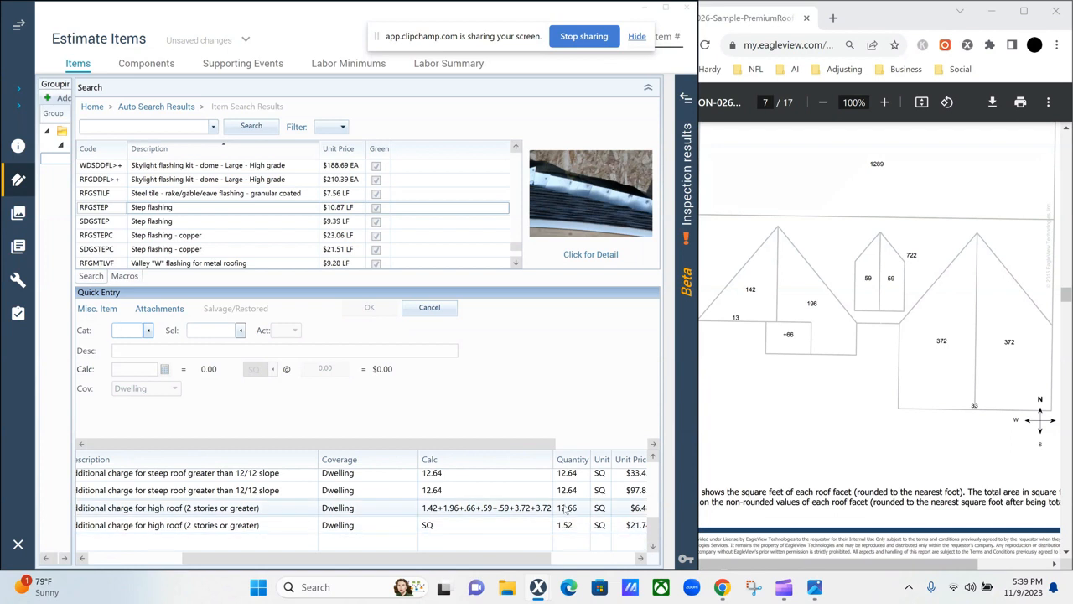
left_click(508, 530)
left_click(504, 526)
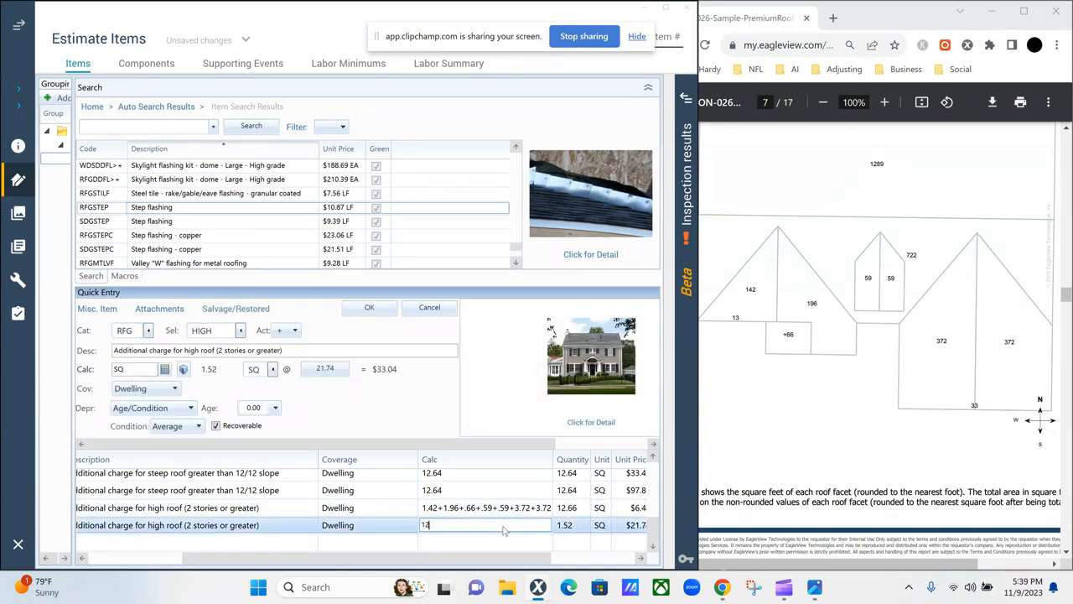
left_click(511, 393)
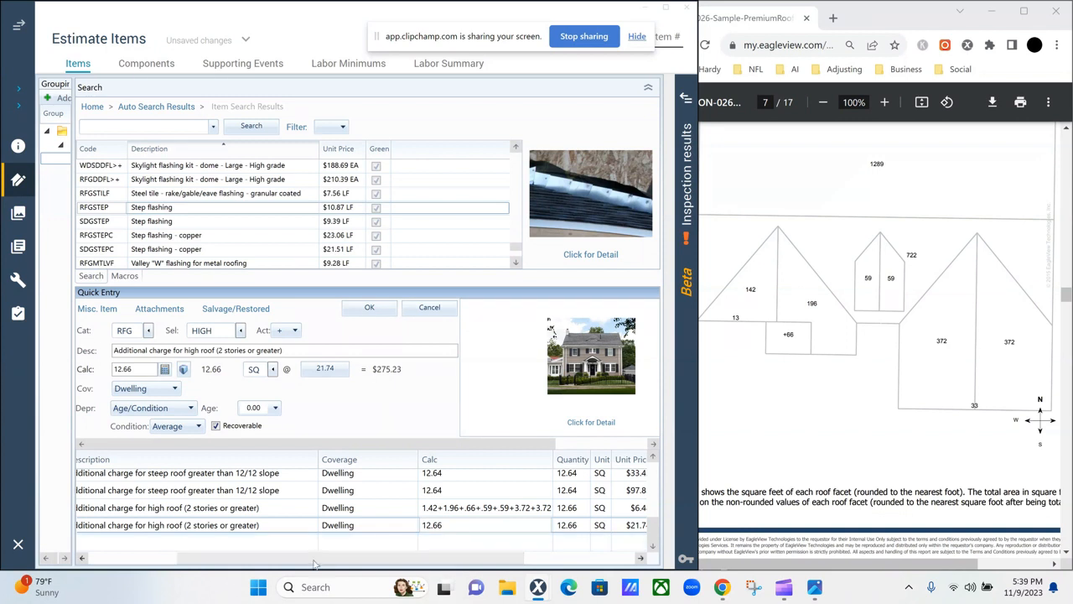
left_click_drag(316, 562, 190, 566)
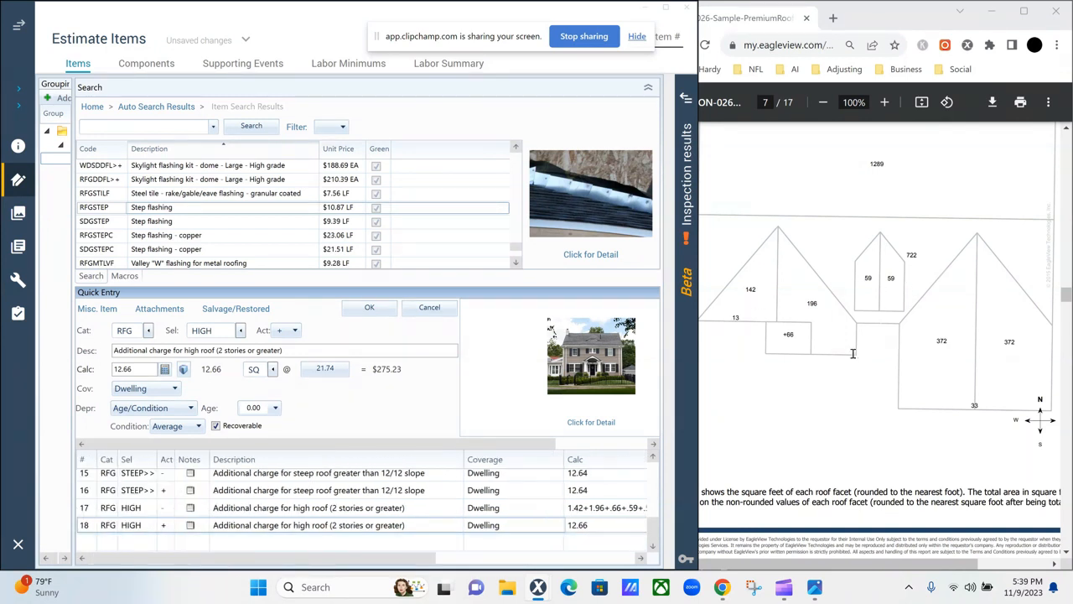
Examine the report's pitch diagram and the eave and flashing lengths along the front gables and dormer in the length diagram
scroll(838, 258, "up", 3)
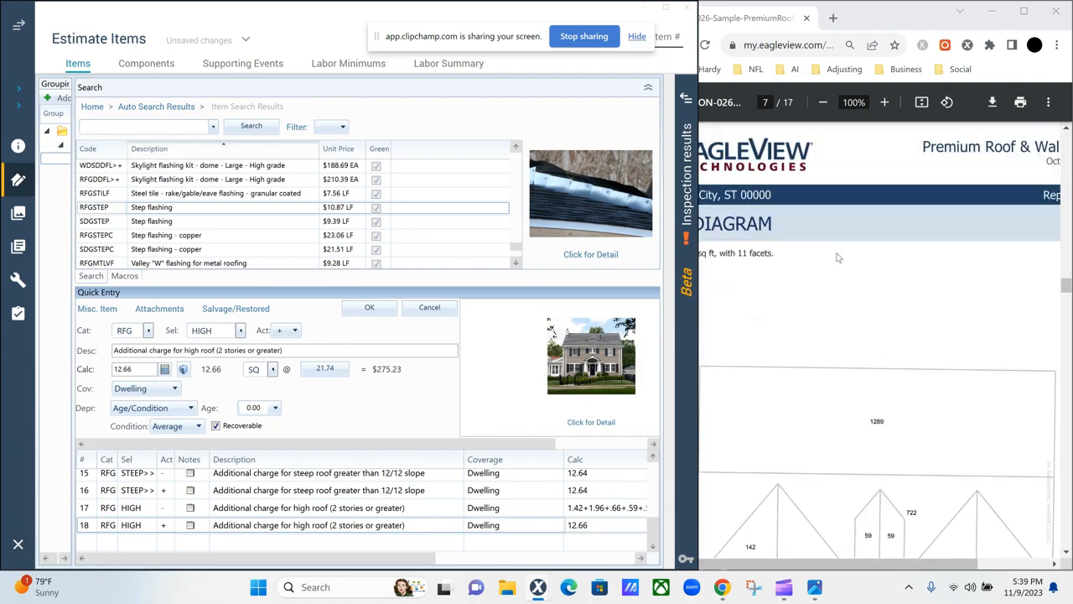
scroll(836, 257, "up", 10)
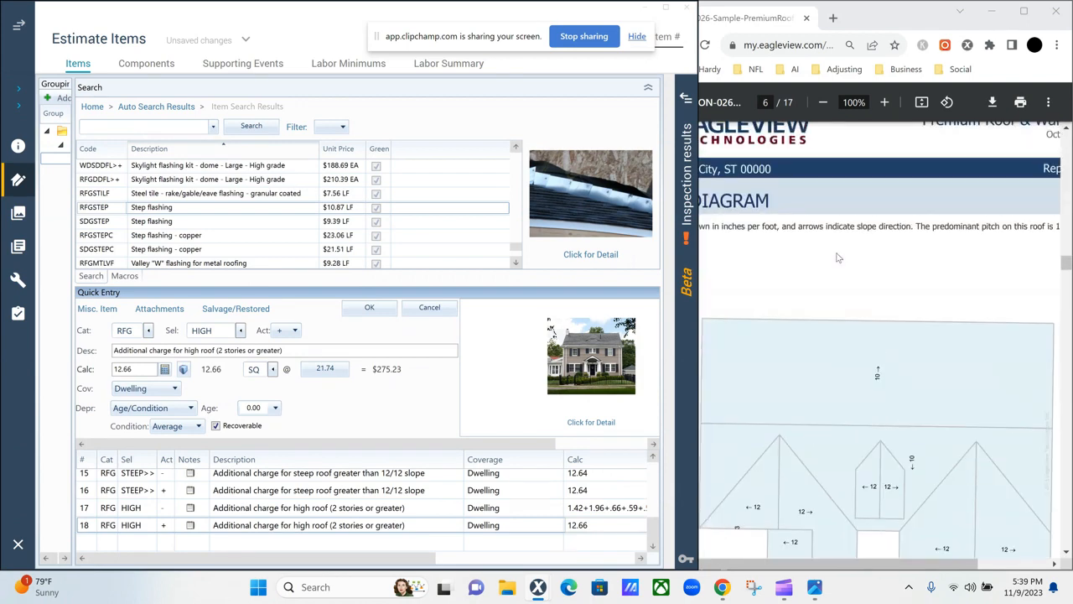
scroll(837, 257, "down", 2)
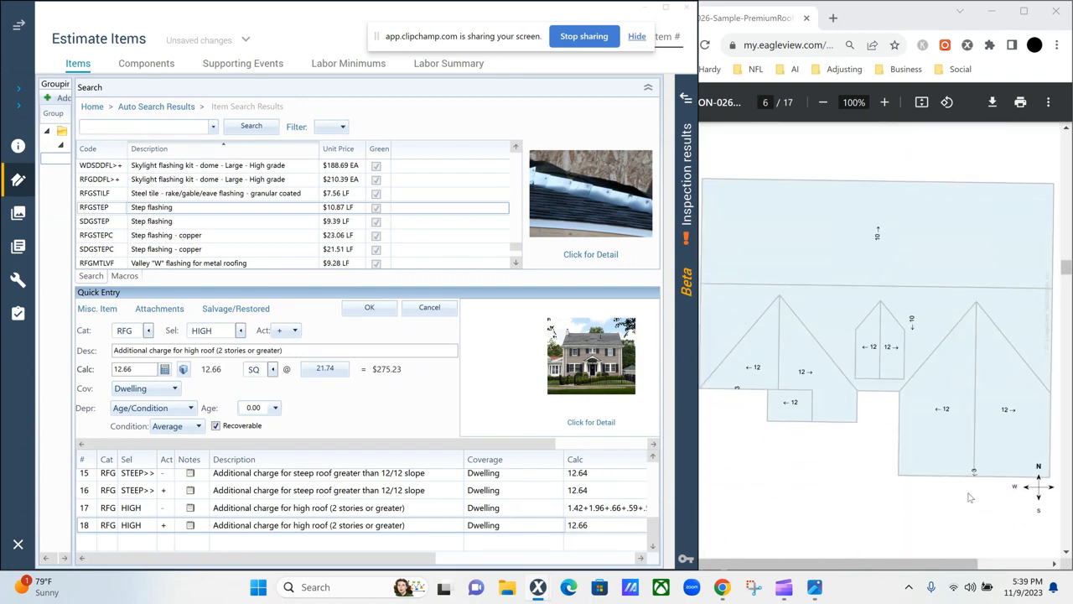
scroll(779, 394, "up", 5)
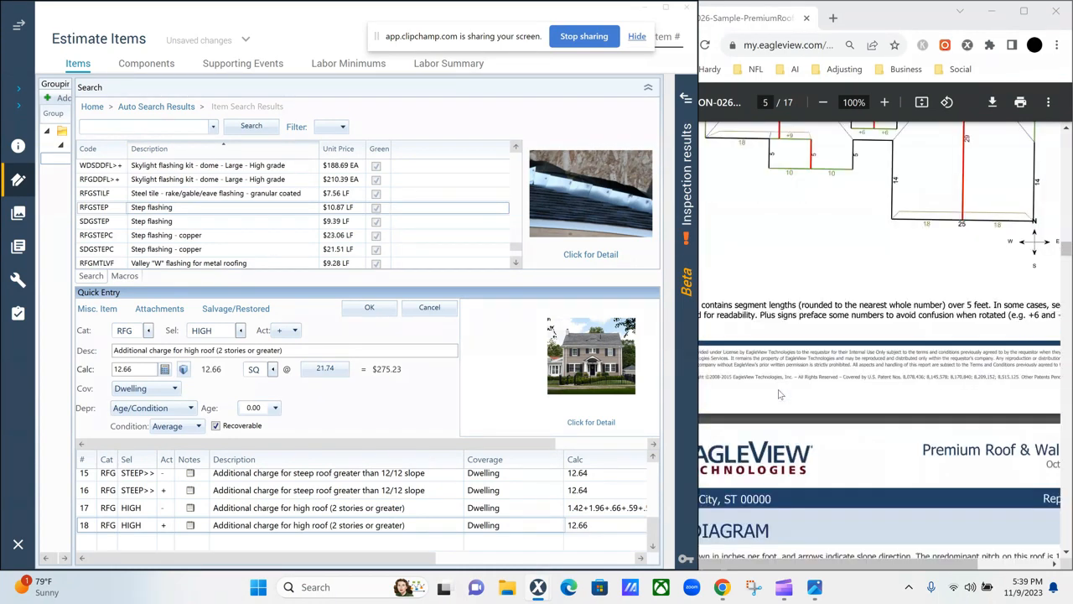
scroll(778, 393, "up", 3)
scroll(787, 438, "up", 3)
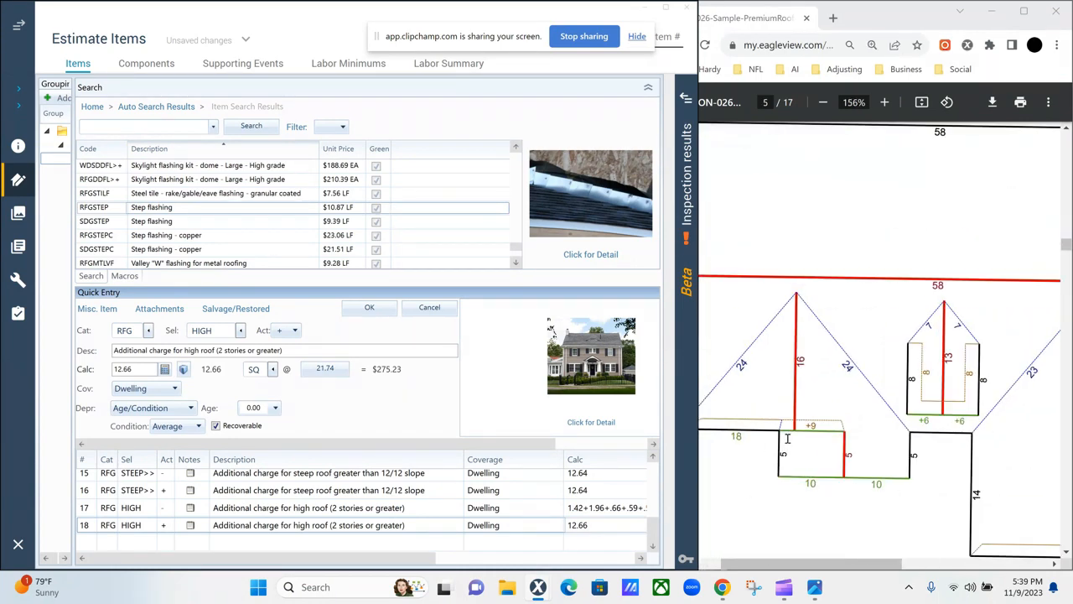
scroll(787, 438, "down", 1)
left_click(730, 366)
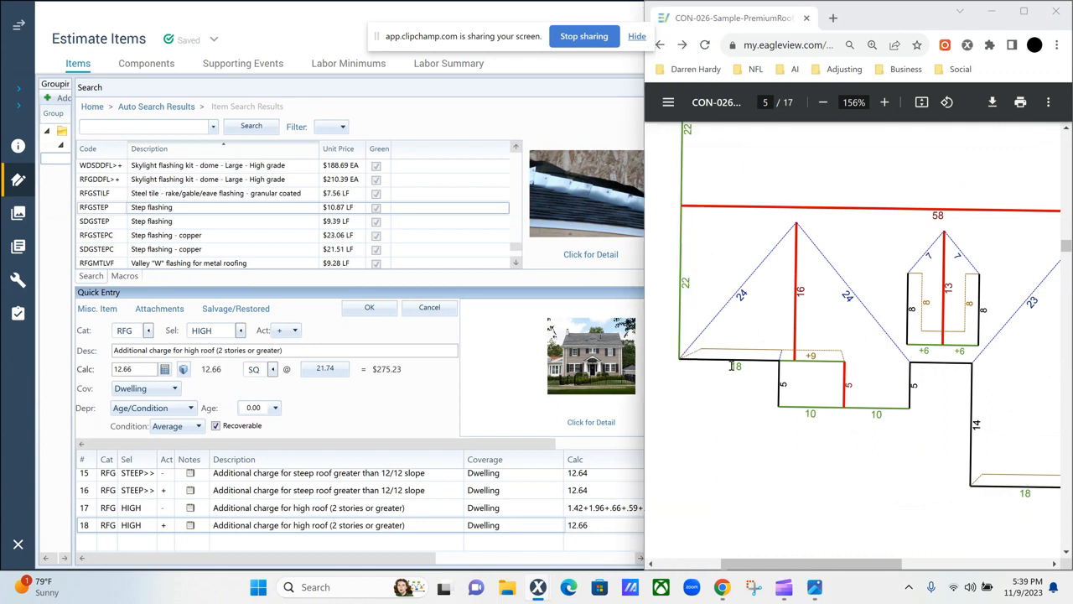
left_click_drag(731, 366, 753, 366)
mouse_move(861, 567)
left_mouse_down()
mouse_move(933, 566)
mouse_move(838, 570)
mouse_move(854, 569)
left_mouse_up()
double_click(912, 493)
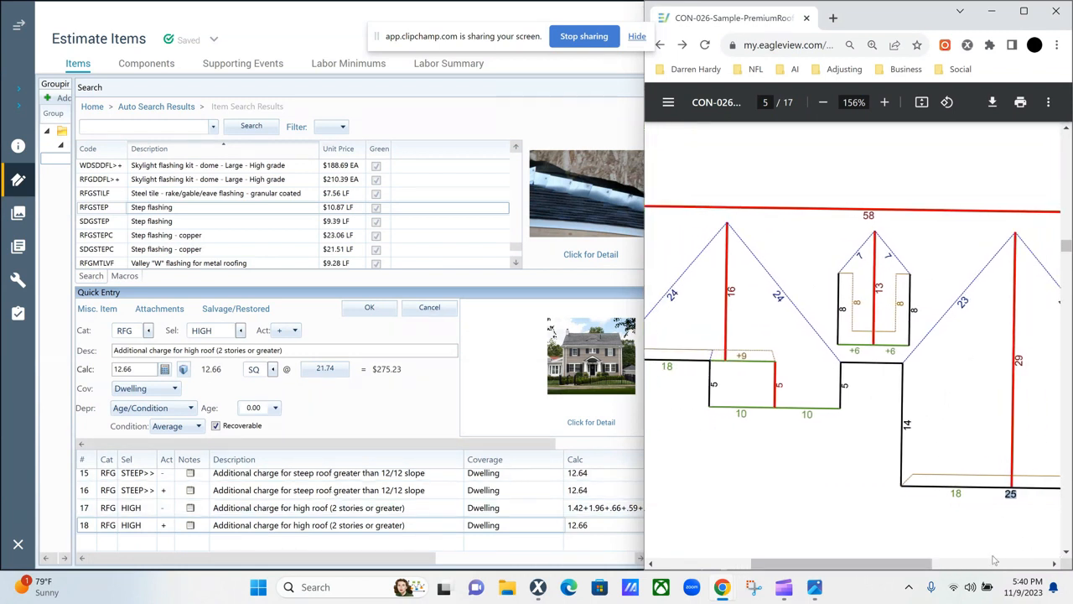
left_click_drag(909, 566, 972, 566)
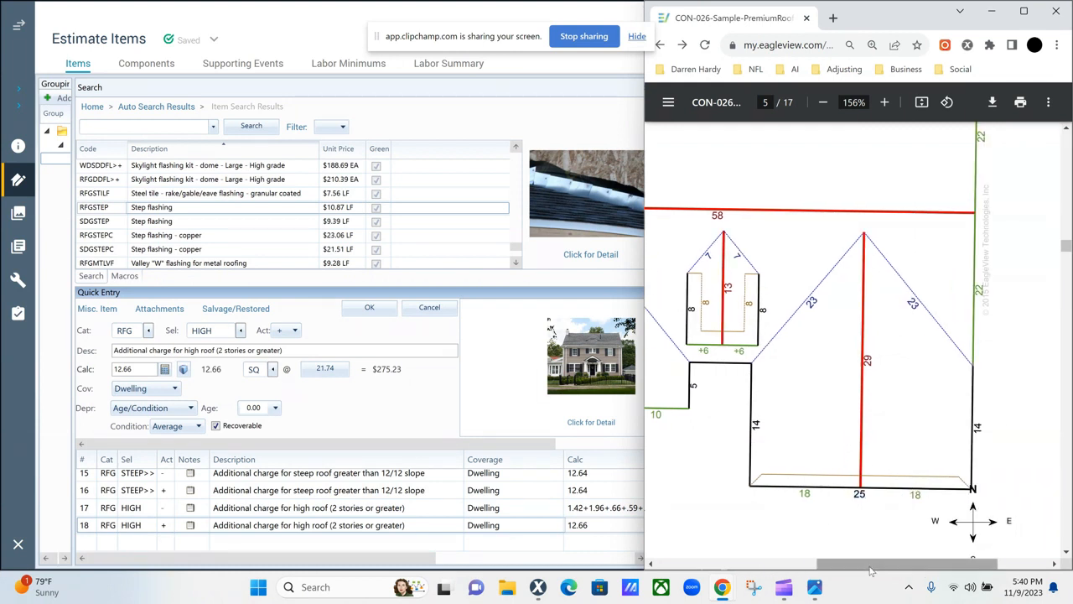
left_click_drag(870, 570, 792, 569)
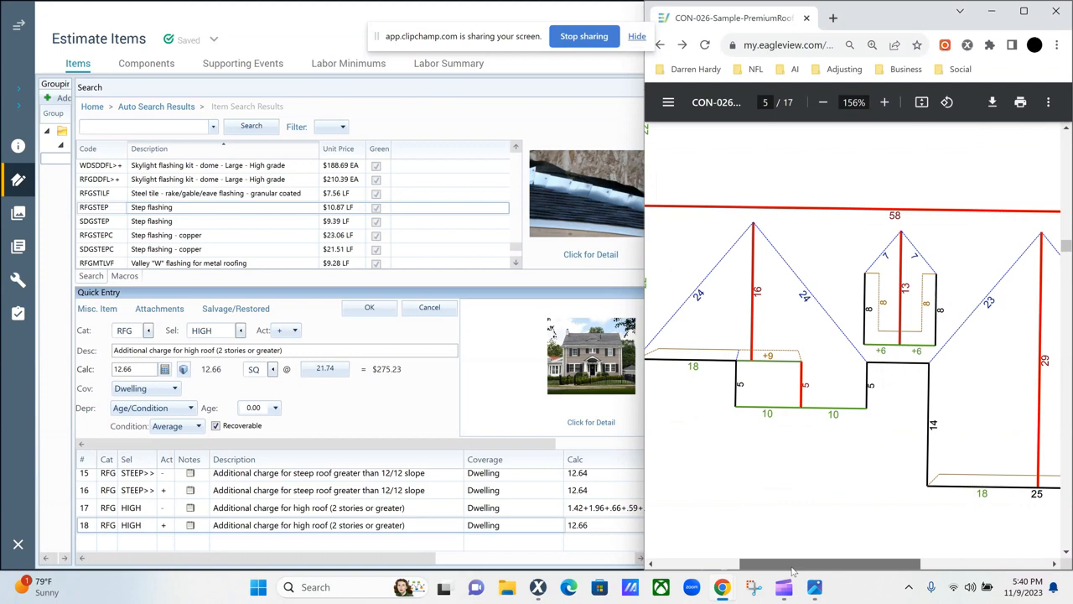
Examine the front gables and dormer in the report's North Side aerial image and look through the remaining report pages
scroll(826, 293, "up", 5)
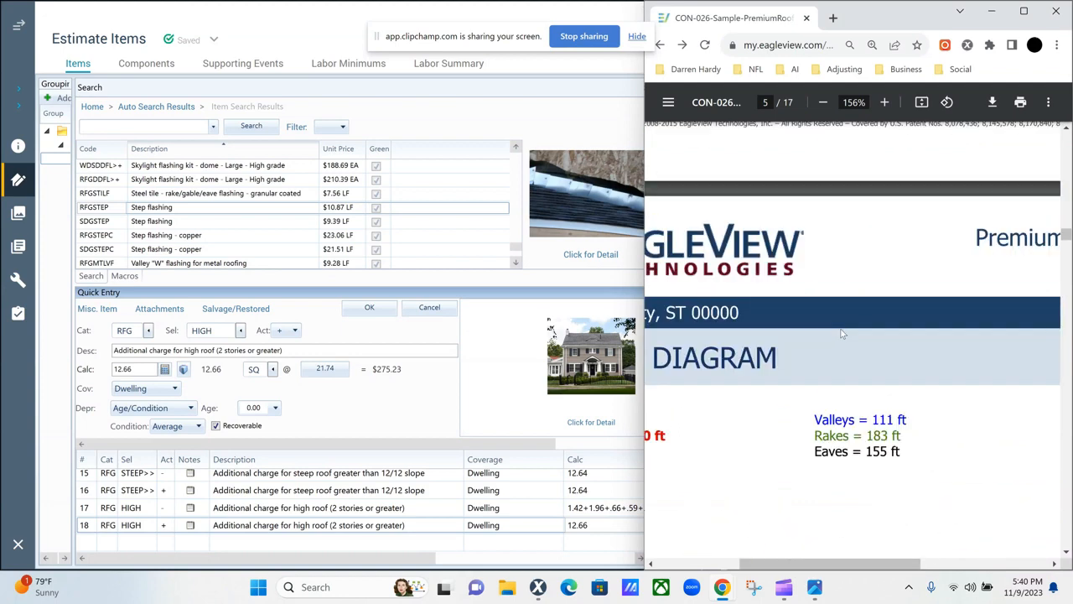
scroll(839, 332, "down", 5, "ctrl")
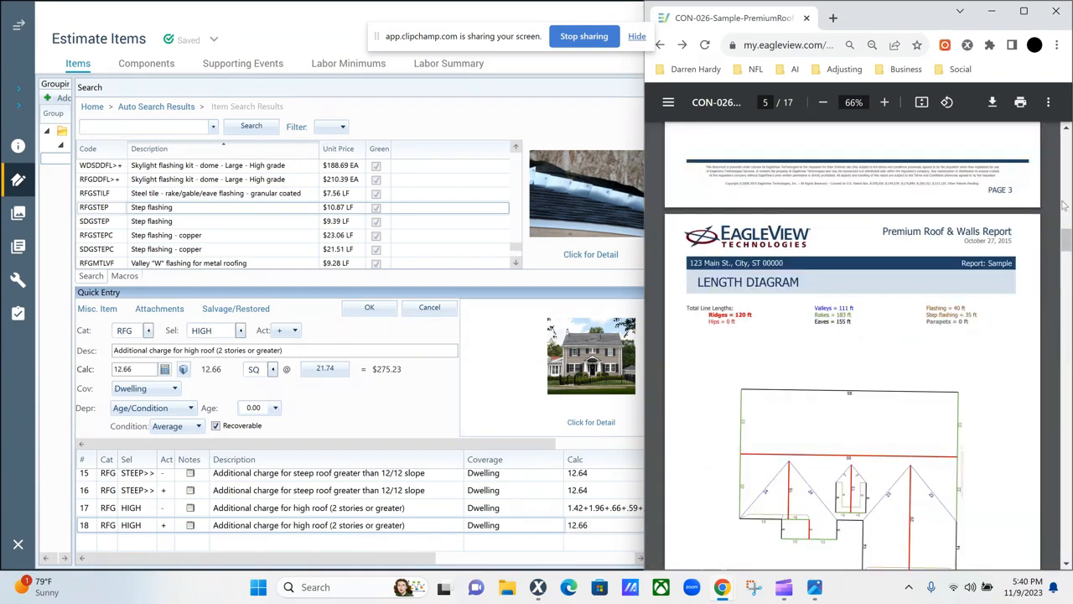
left_click(1062, 204)
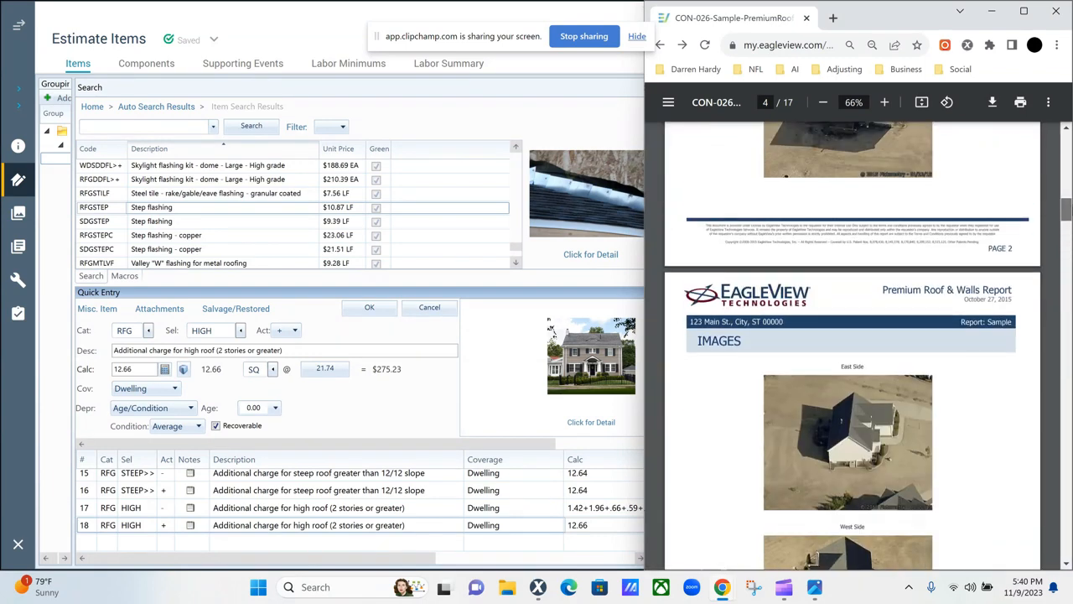
scroll(890, 314, "up", 5)
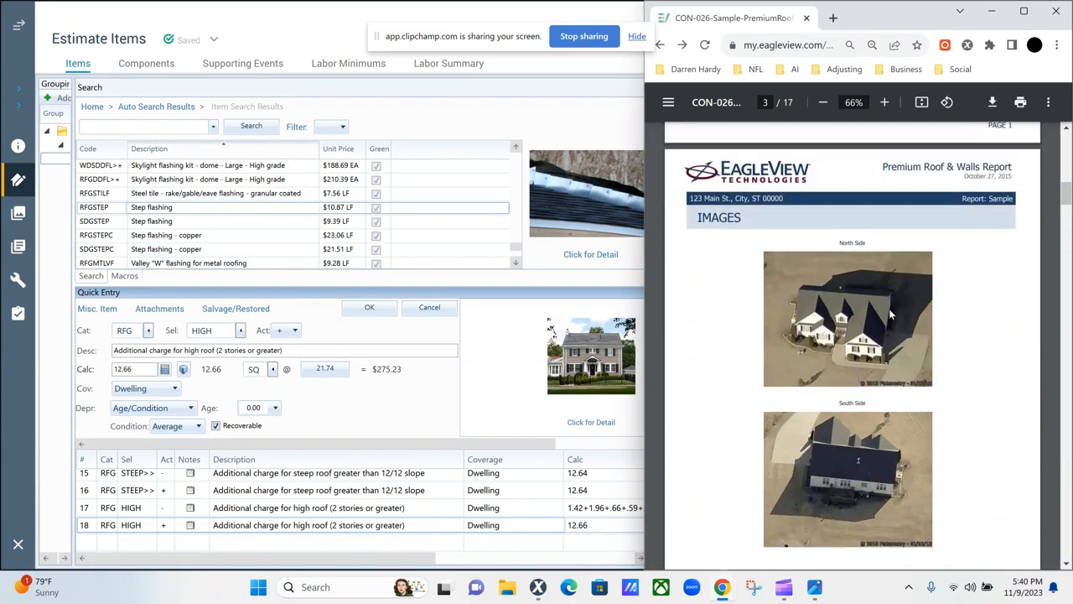
scroll(853, 316, "up", 6, "ctrl")
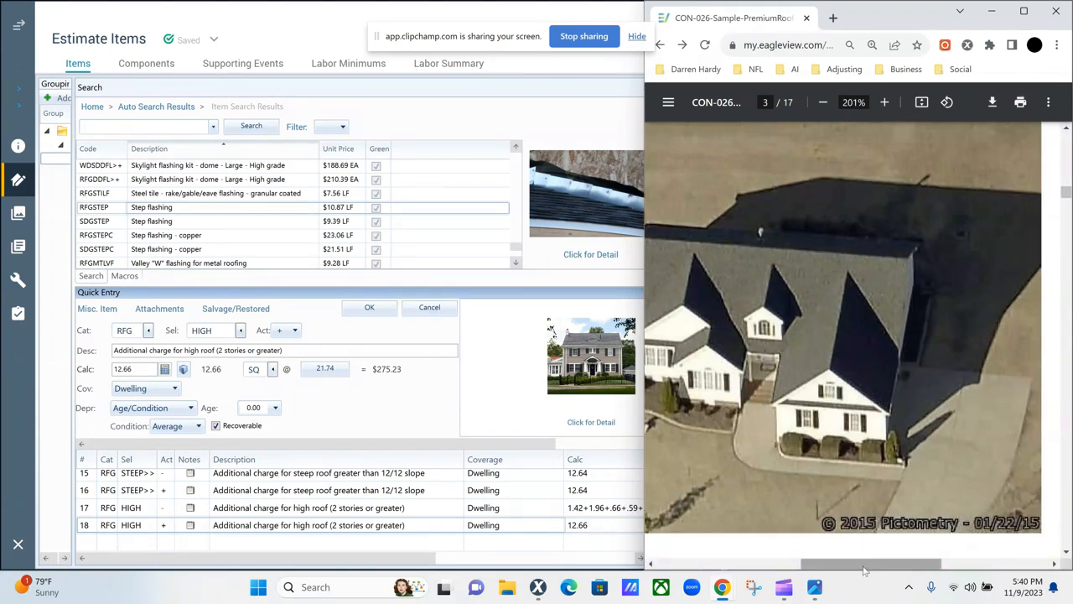
left_click_drag(867, 563, 816, 568)
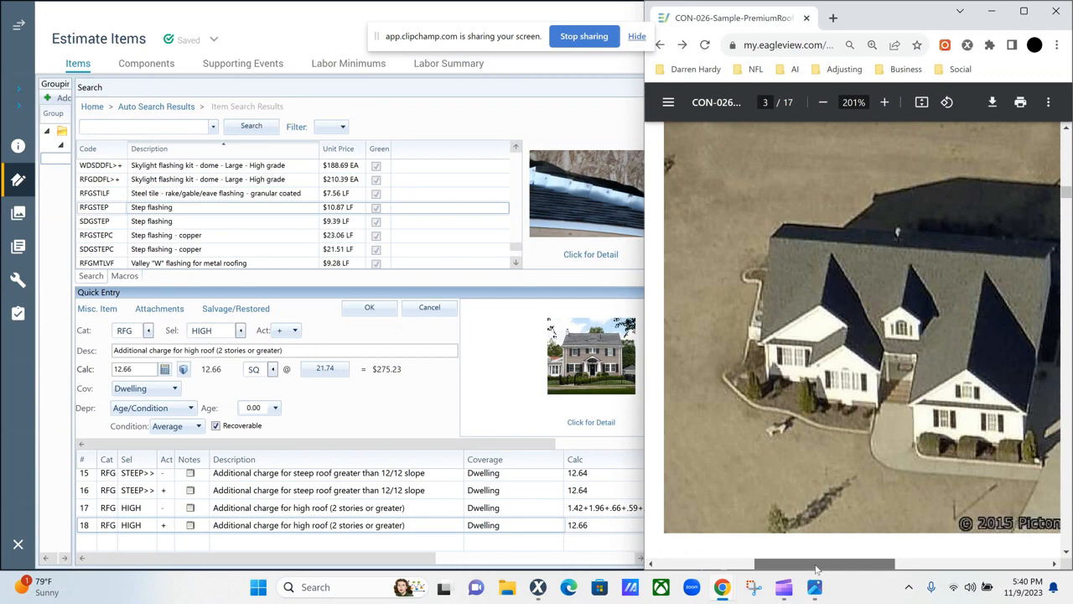
scroll(847, 403, "down", 5)
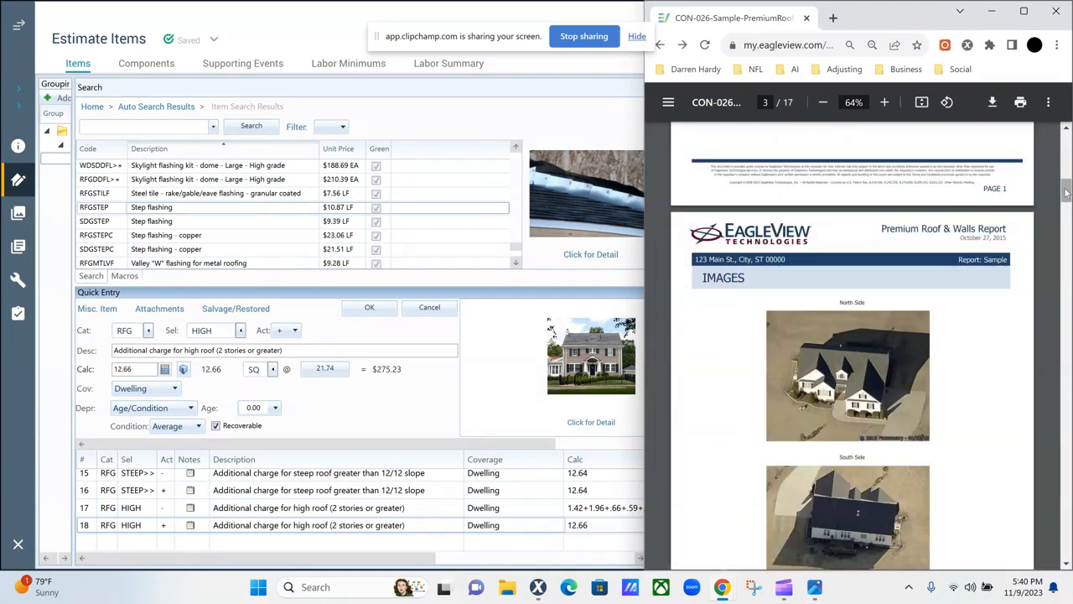
left_click_drag(1063, 192, 1040, 538)
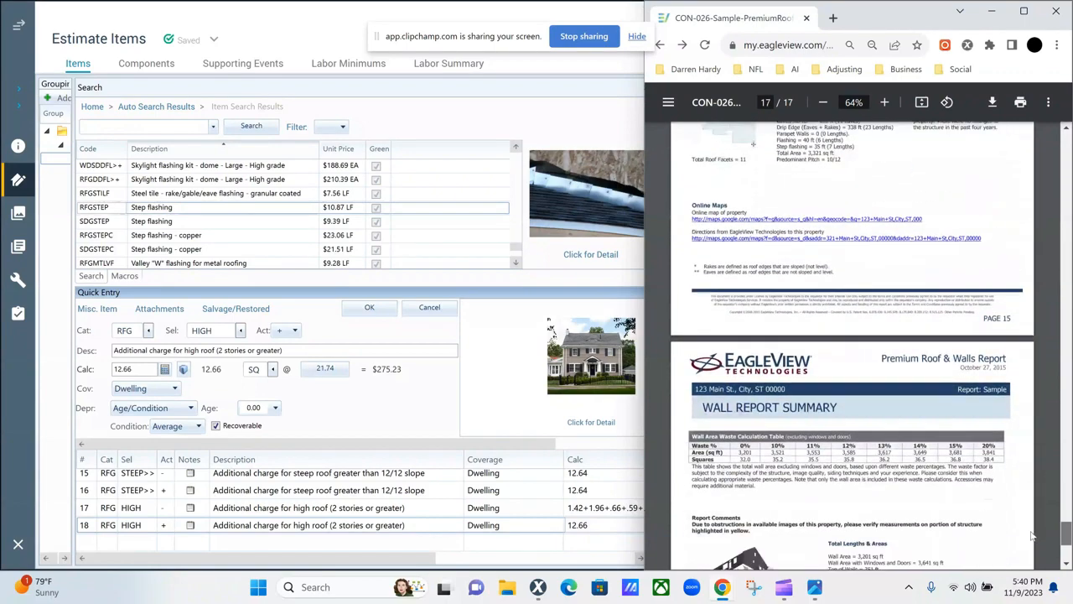
left_click(15, 22)
left_click(99, 203)
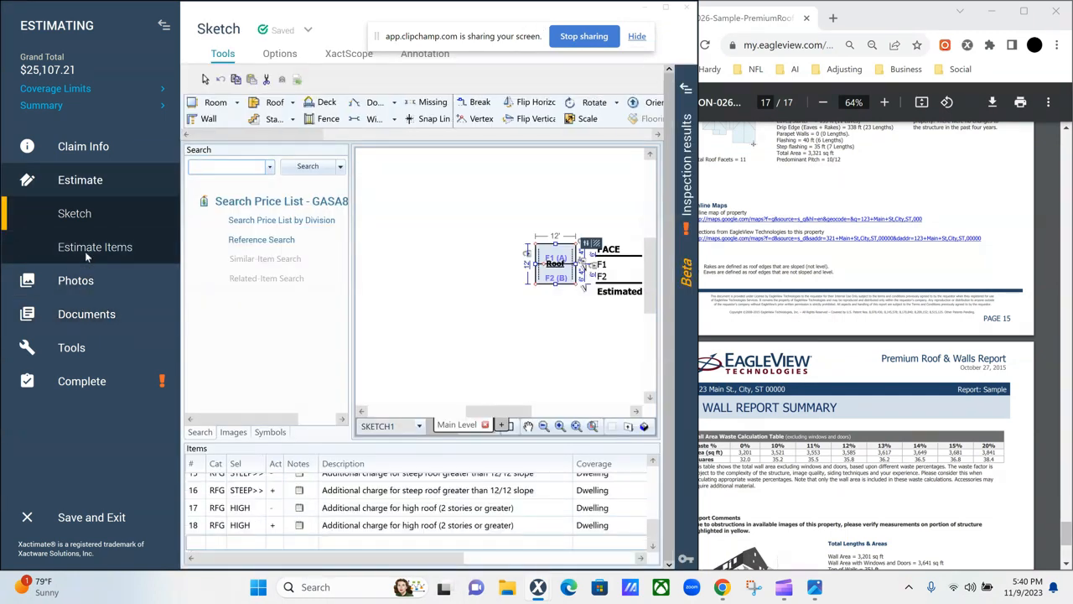
left_click(292, 102)
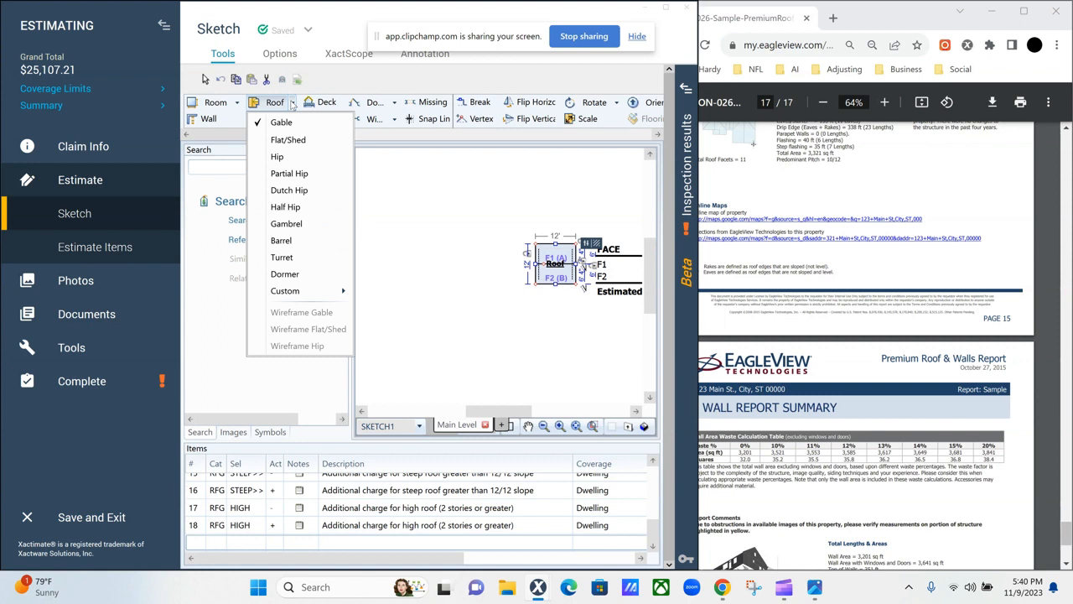
left_click(285, 274)
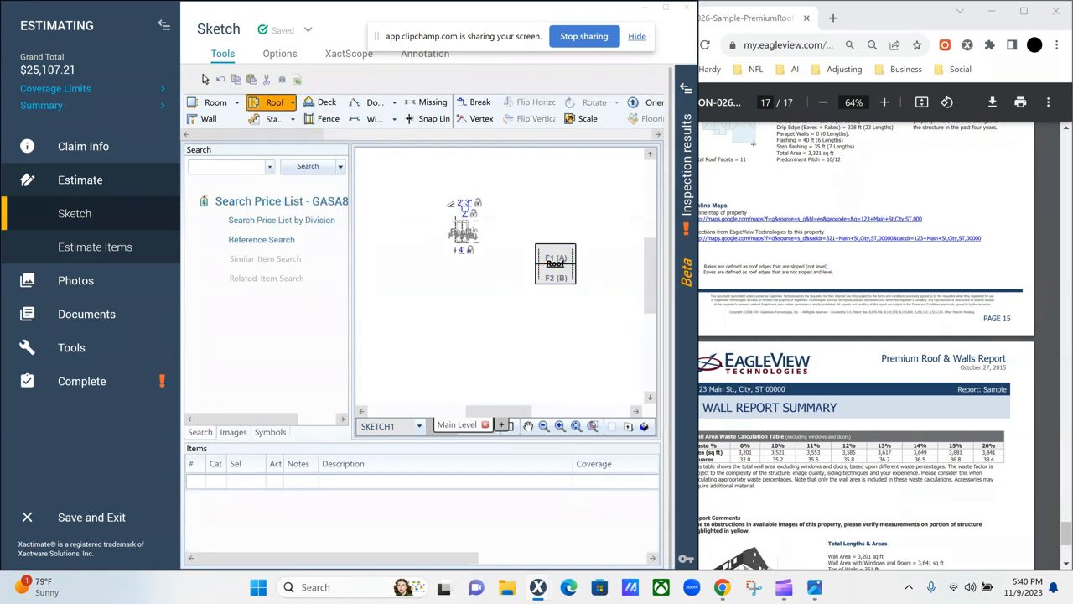
left_click(64, 245)
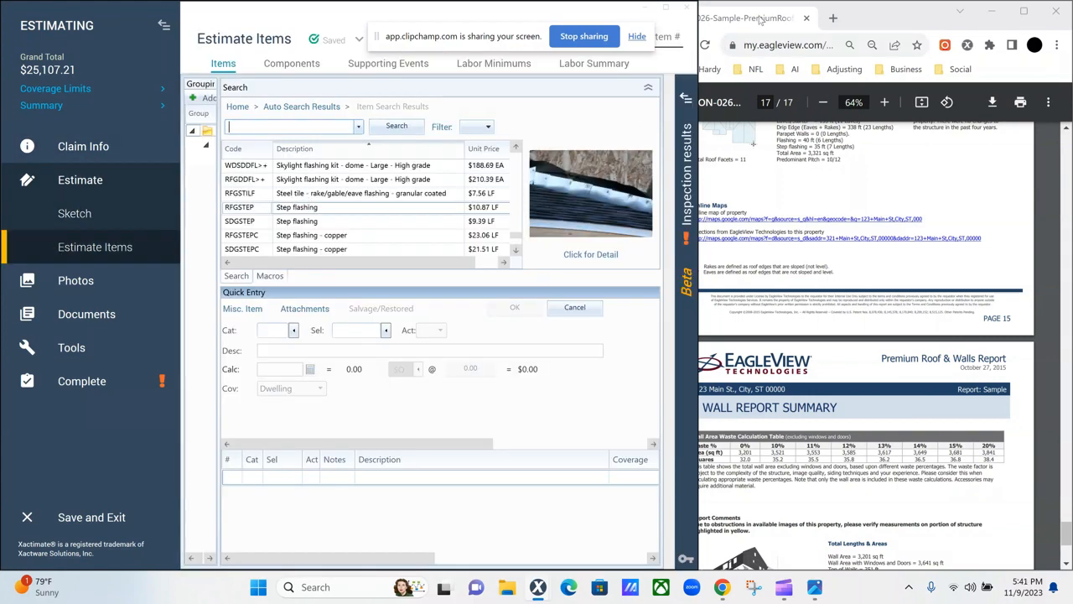
Search the price list for cornice and add the Gable cornice strip - 3 tab item to the Roof group
left_click_drag(1064, 533, 1066, 275)
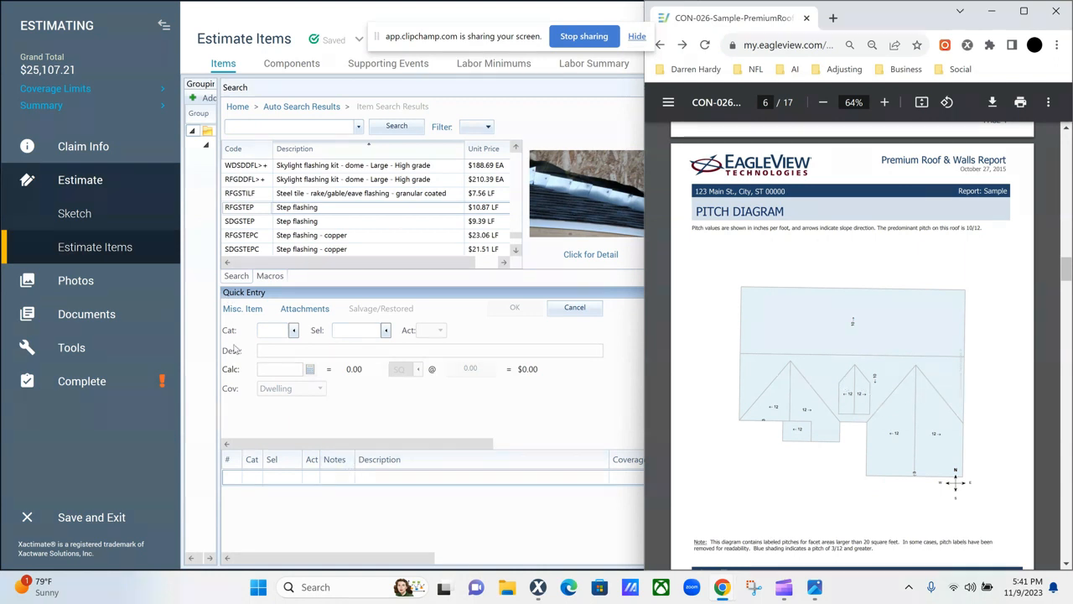
left_click(367, 561)
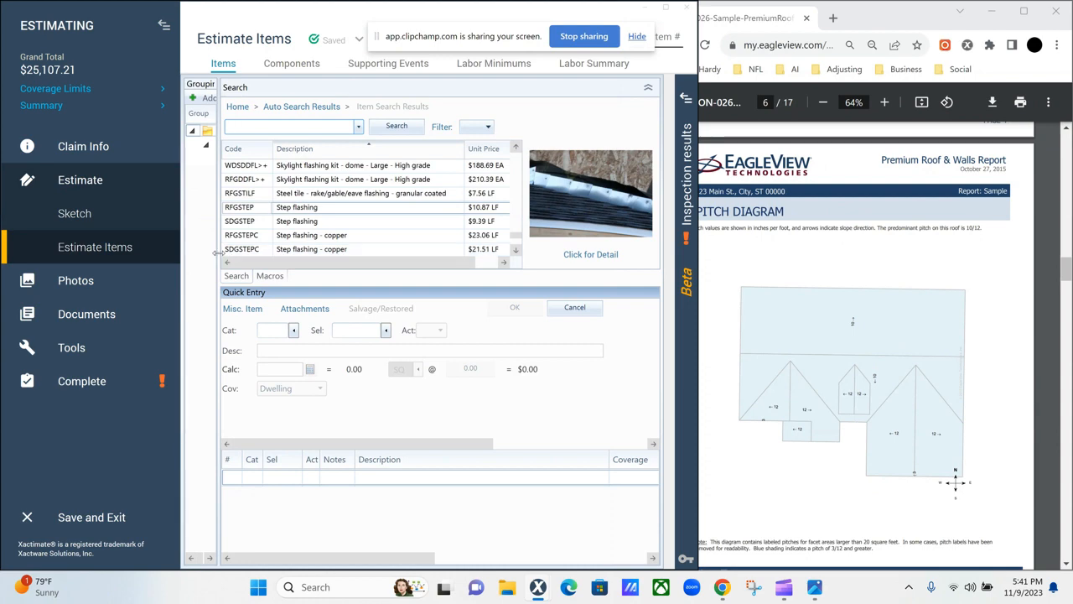
left_click(162, 25)
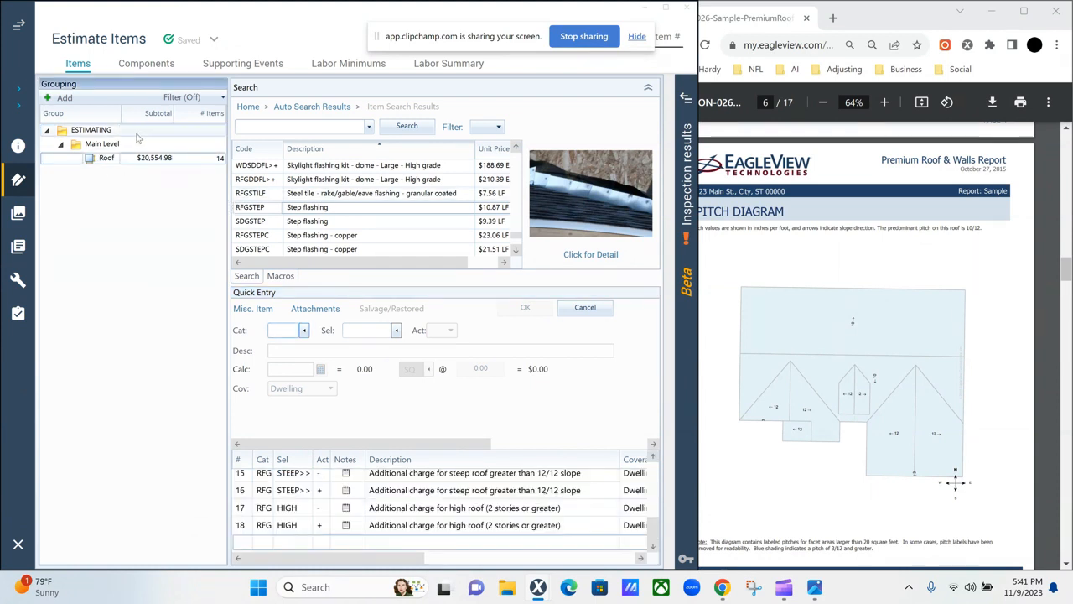
left_click(243, 540)
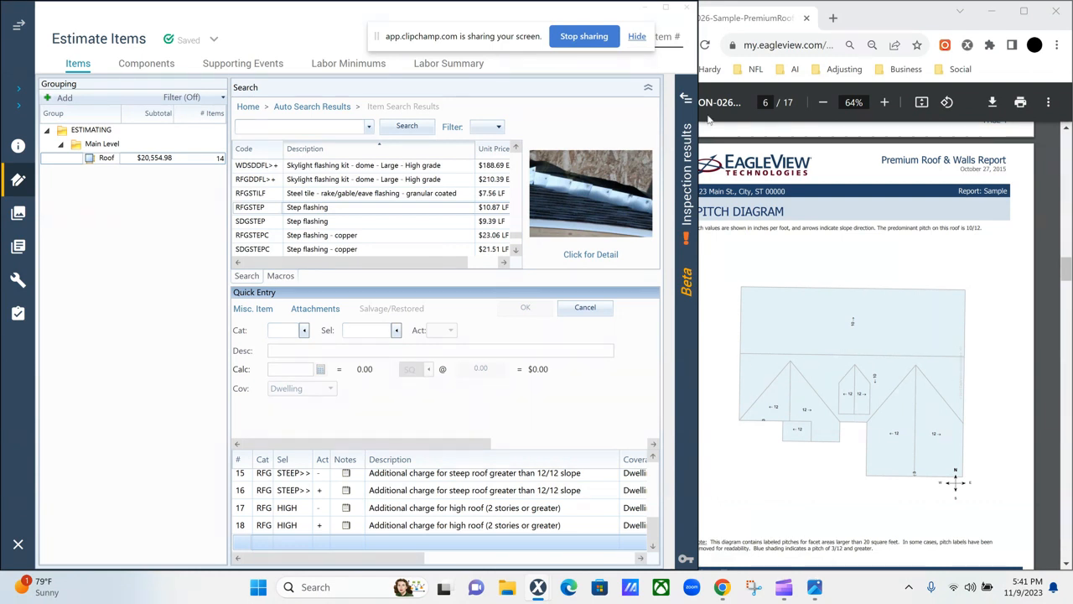
left_click(282, 125)
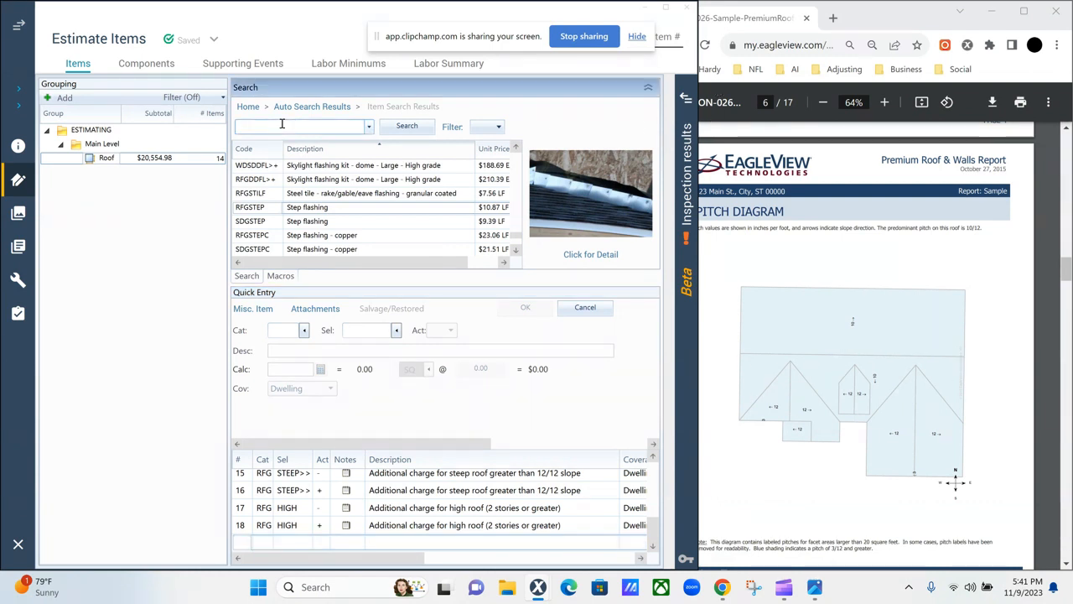
type("cornice")
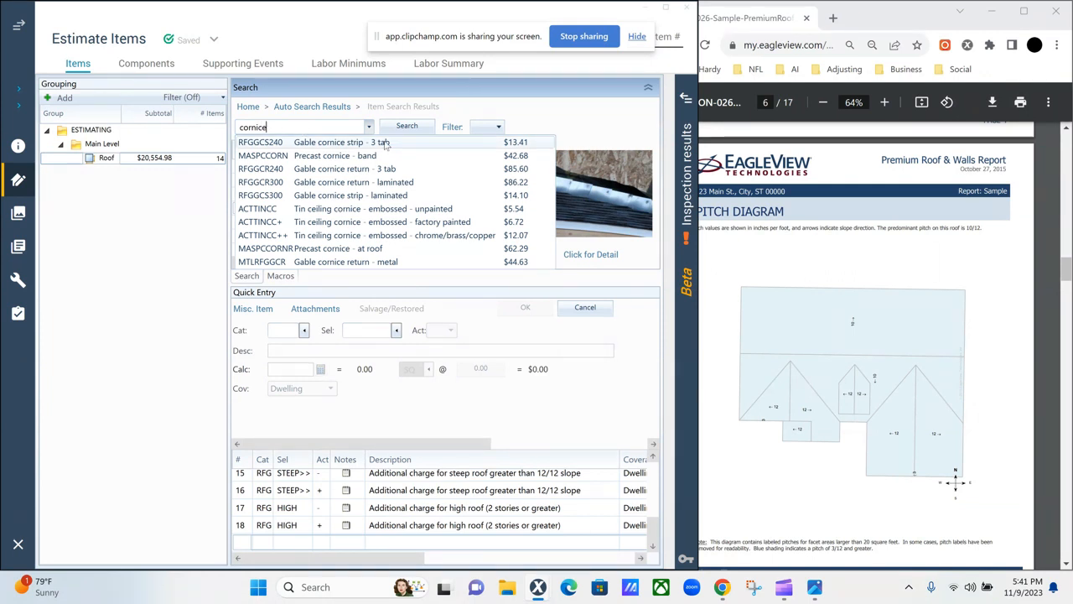
left_click(272, 148)
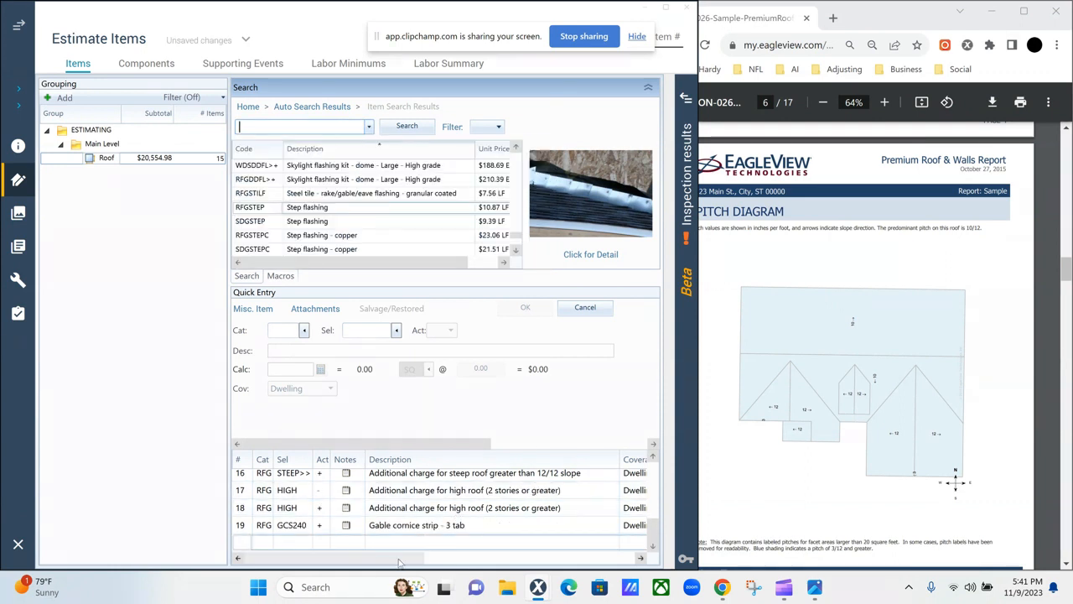
Using the gable eave lengths in the report's length diagram, set the Gable cornice strip - 3 tab line's calculation to 18+25 LF
left_click(247, 531)
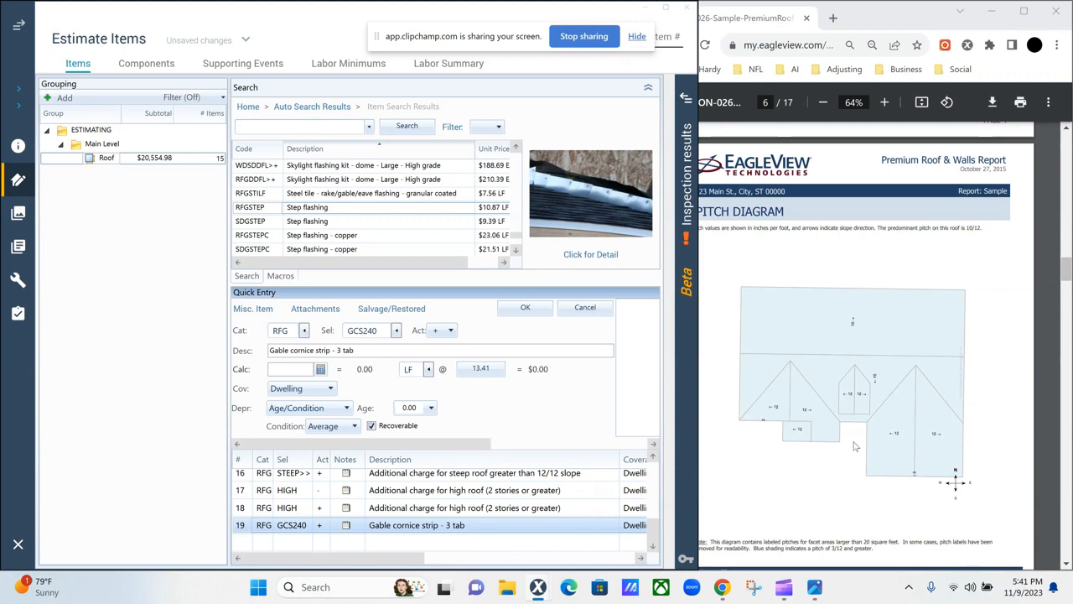
scroll(800, 430, "up", 3)
scroll(805, 440, "down", 10)
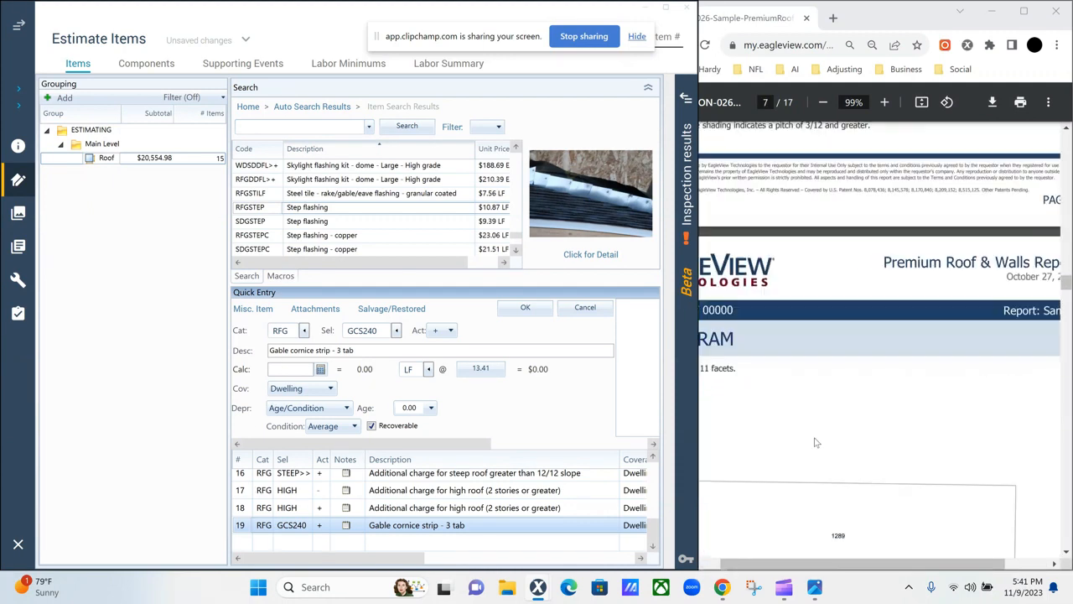
scroll(810, 454, "down", 4)
scroll(822, 455, "down", 3)
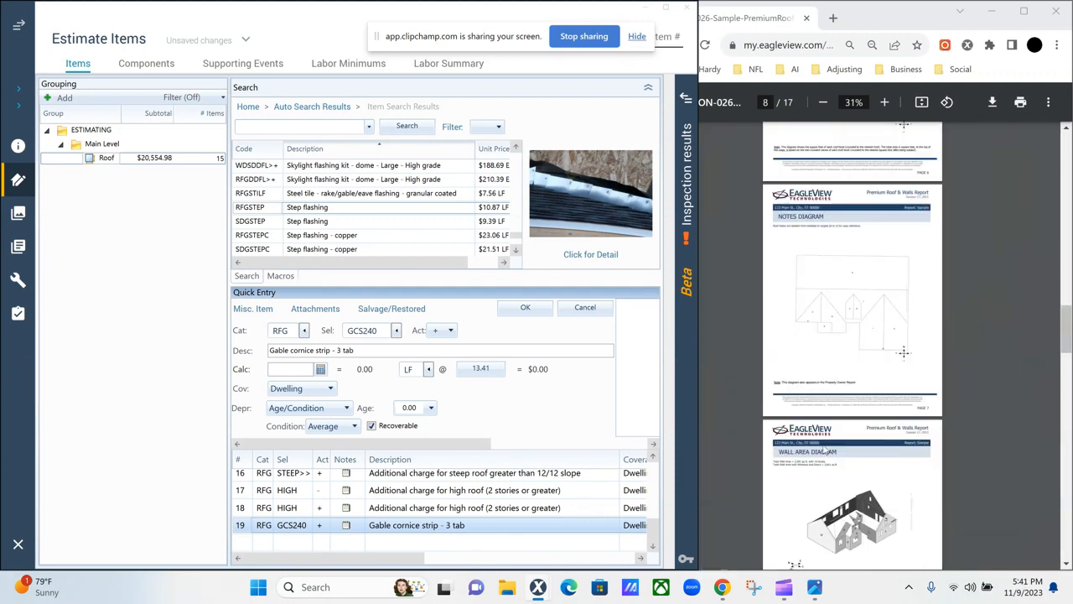
scroll(826, 455, "up", 8)
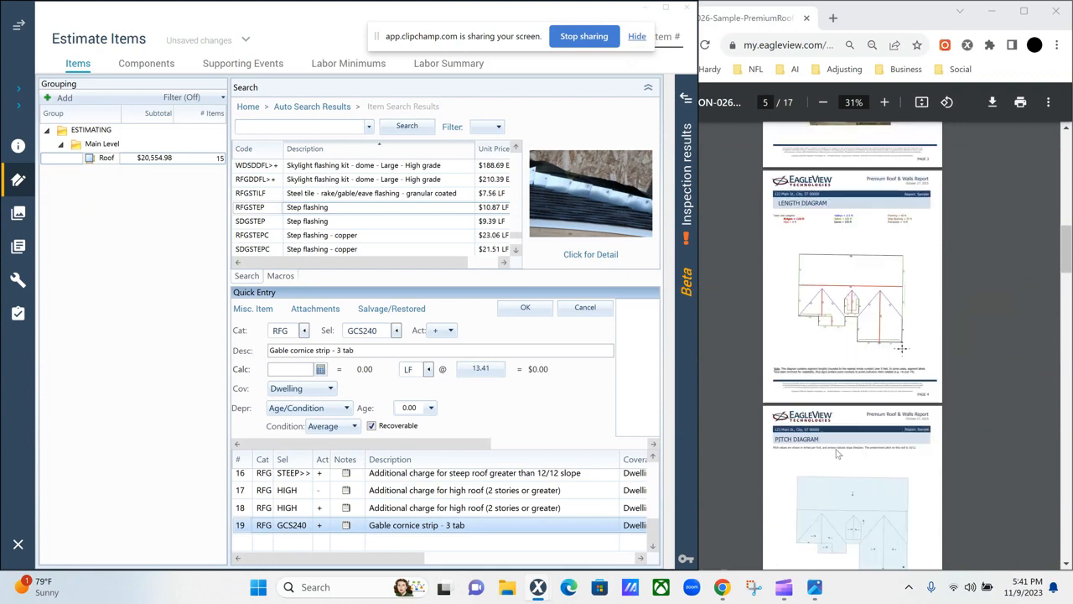
scroll(872, 457, "up", 5)
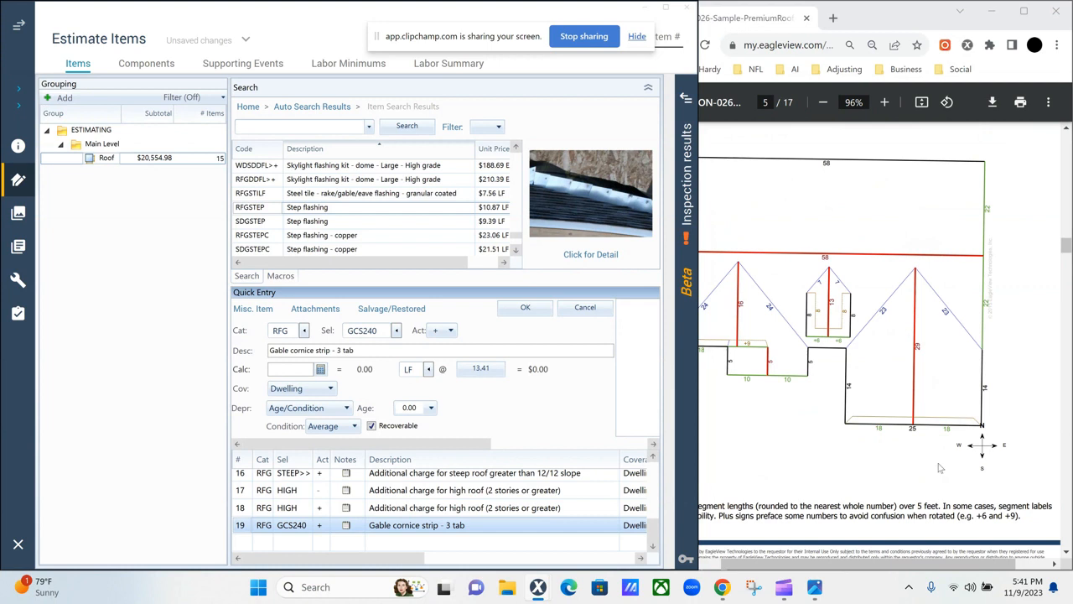
left_click(293, 371)
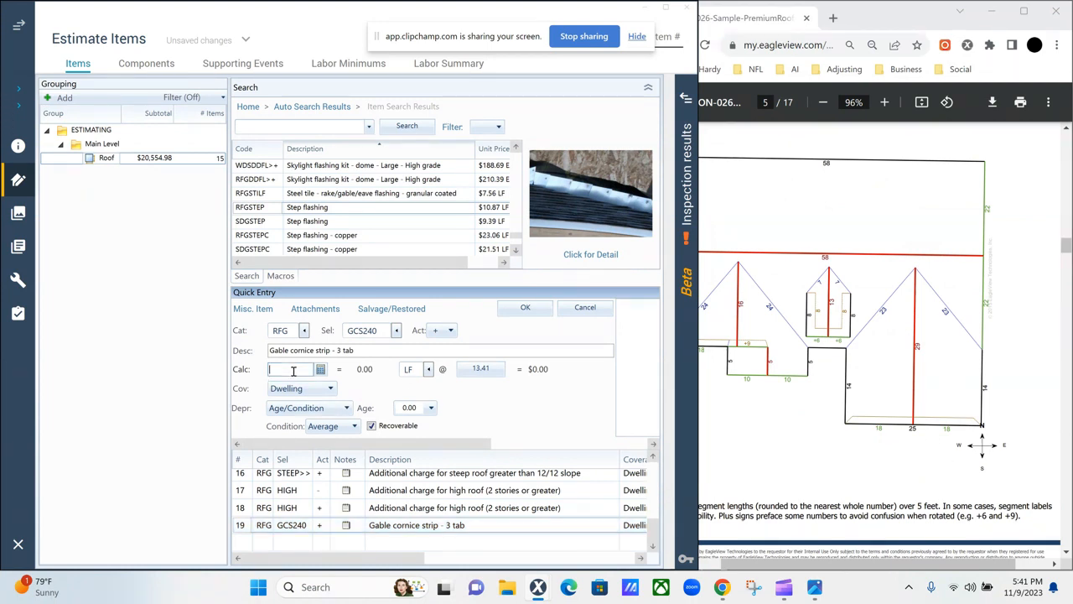
type("18=25")
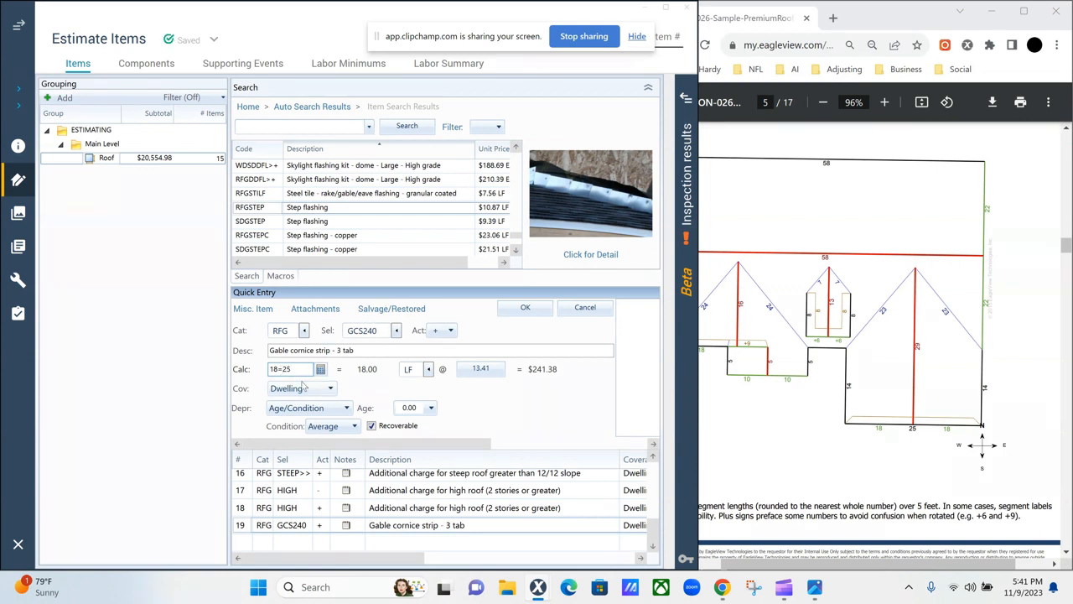
key("BackSpace")
type("+")
left_click(525, 308)
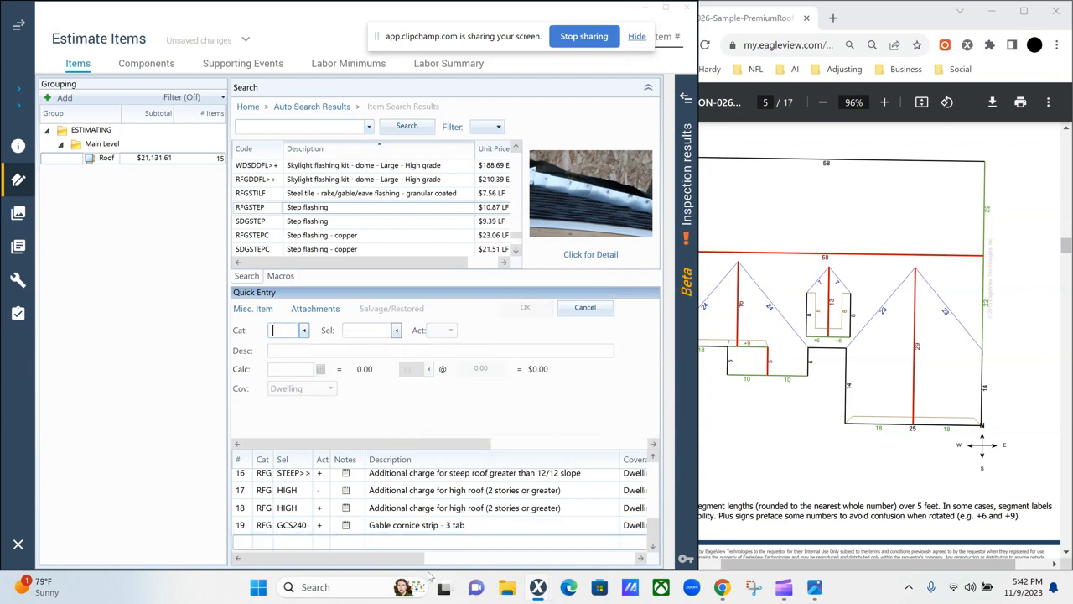
Move the Gable cornice strip - 3 tab line directly below the Step flashing line
left_click(241, 526)
left_click_drag(241, 525, 268, 499)
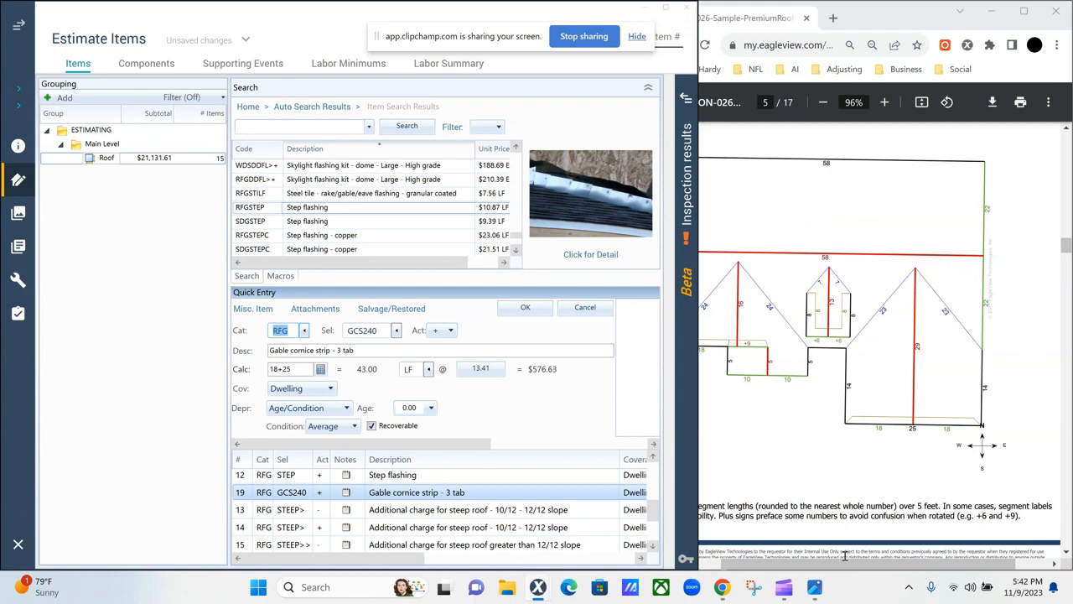
Examine the gable ends in the report's East Side and West Side aerial images and check the neighbouring estimate lines
left_click_drag(1066, 245, 1067, 218)
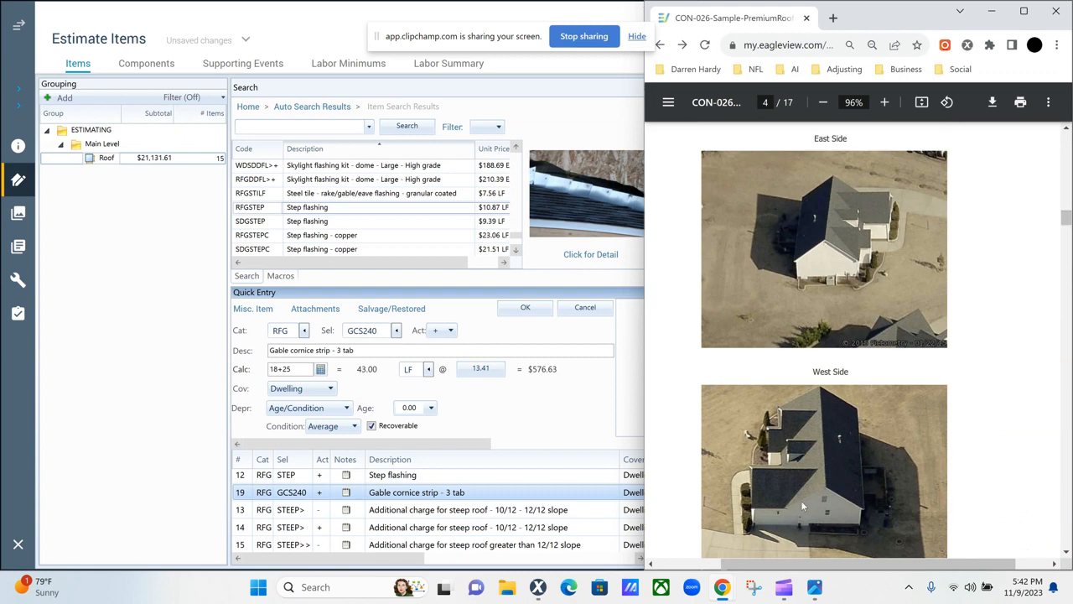
scroll(836, 453, "up", 4)
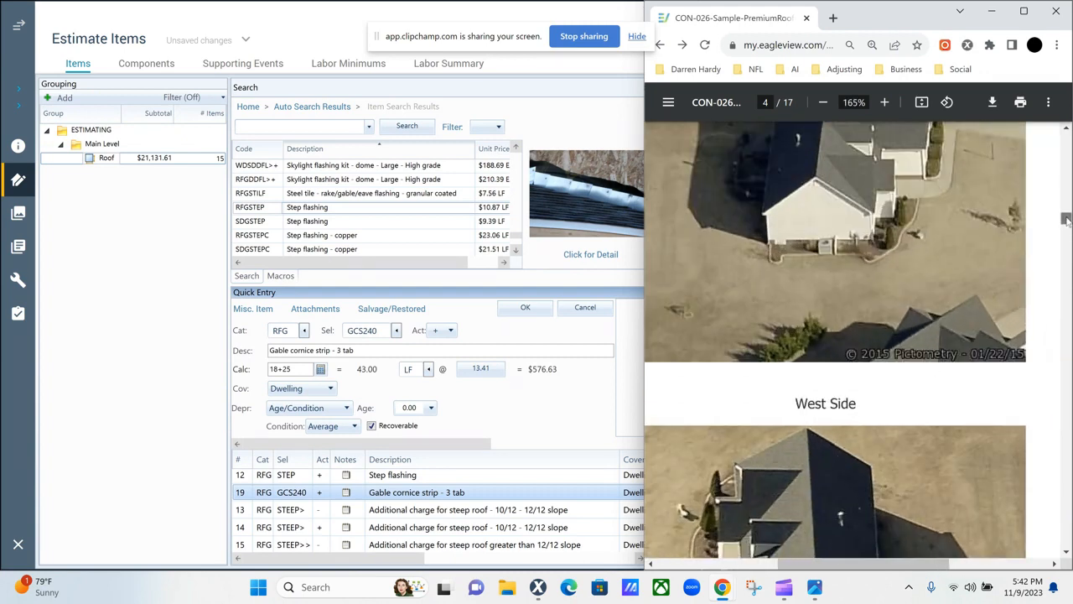
mouse_move(1066, 219)
left_mouse_down()
mouse_move(1066, 242)
mouse_move(1066, 220)
left_mouse_up()
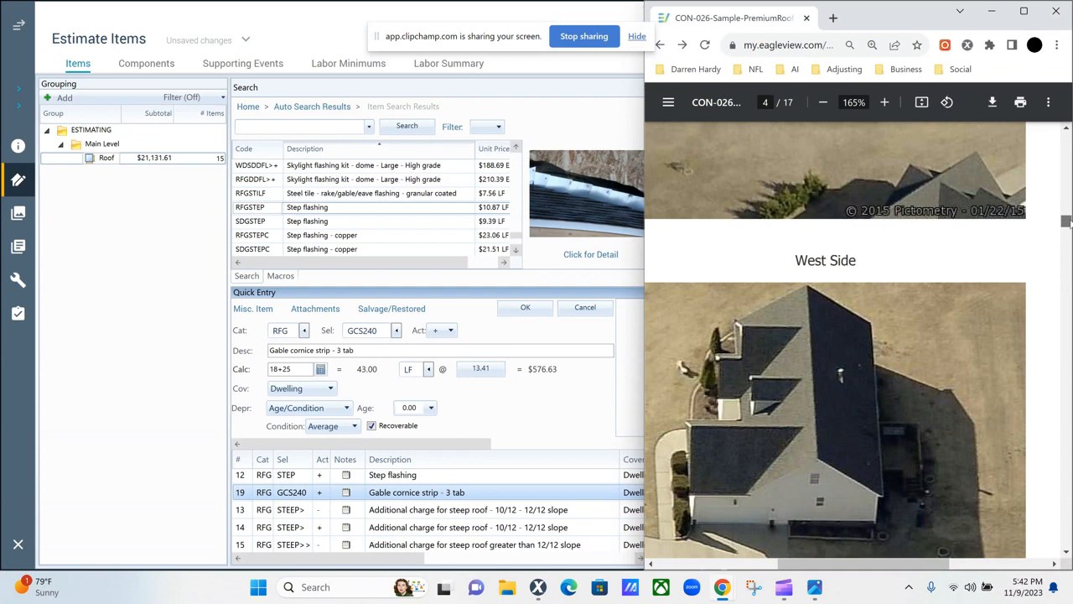
left_click_drag(1067, 221, 1066, 216)
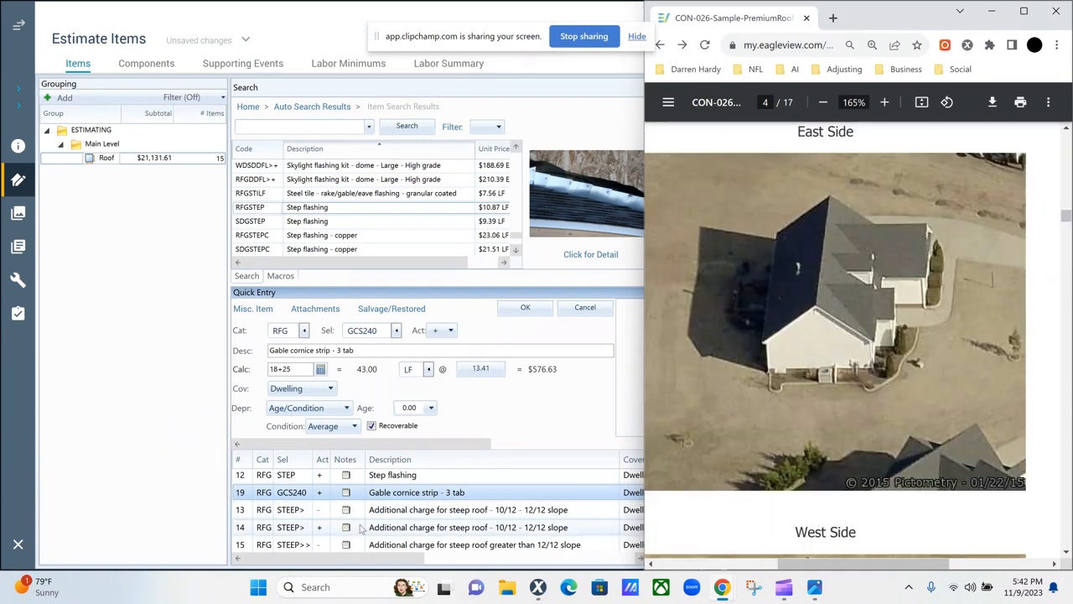
scroll(360, 527, "down", 1)
scroll(362, 528, "up", 2)
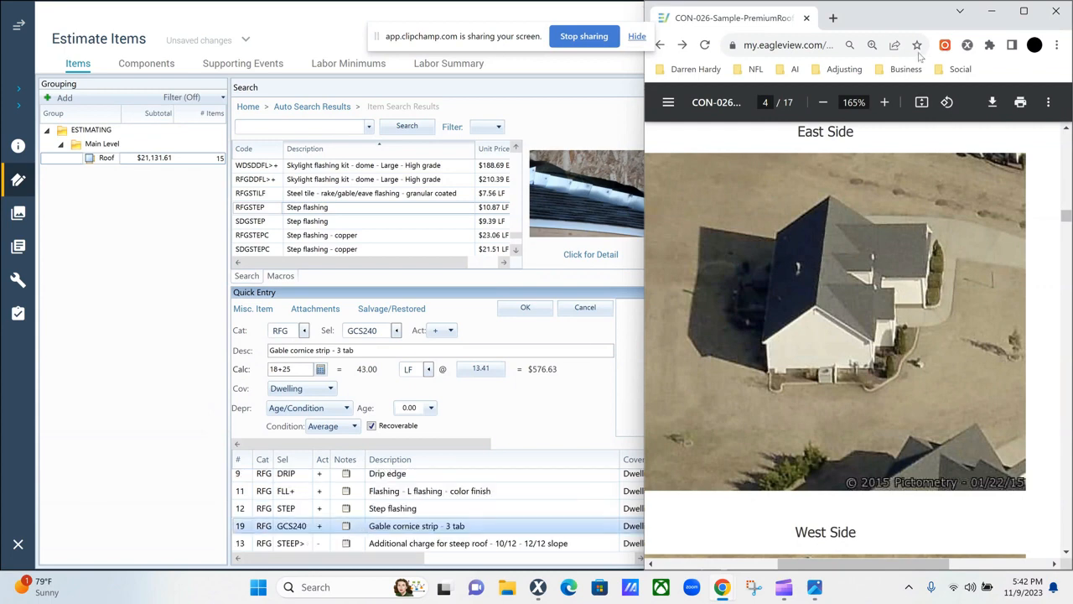
Show the estimate at full width, enlarge the line item list and review all the Roof group's items
left_click(1065, 12)
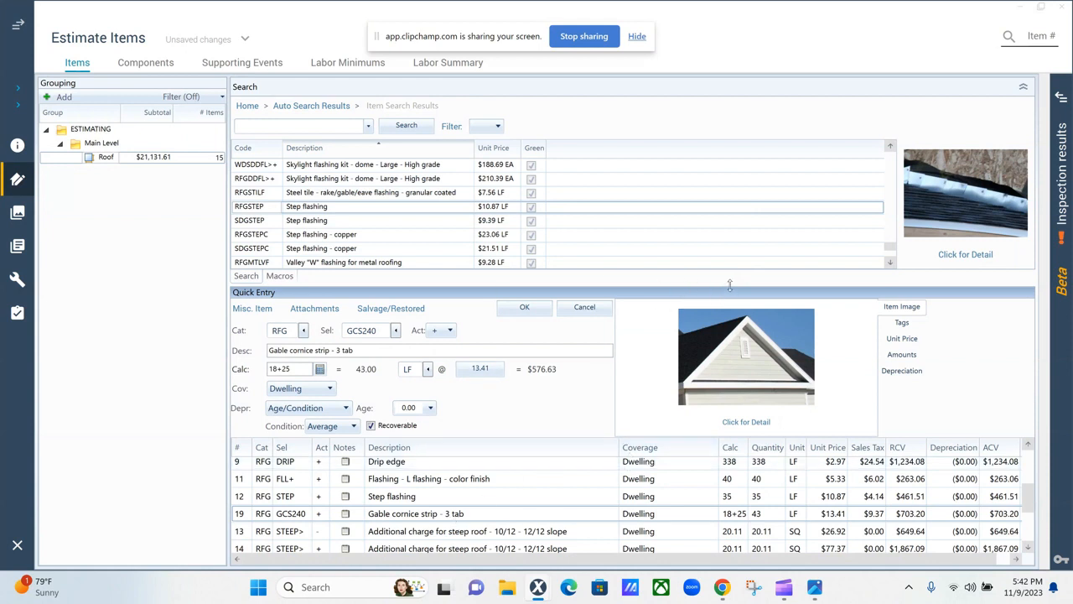
left_click_drag(731, 286, 793, 130)
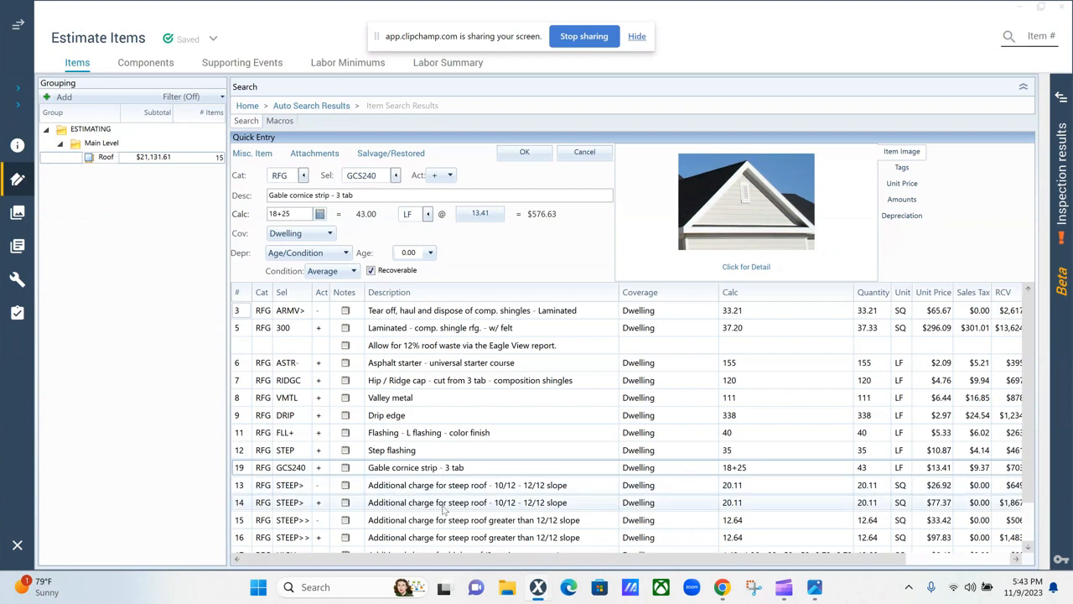
scroll(586, 490, "down", 1)
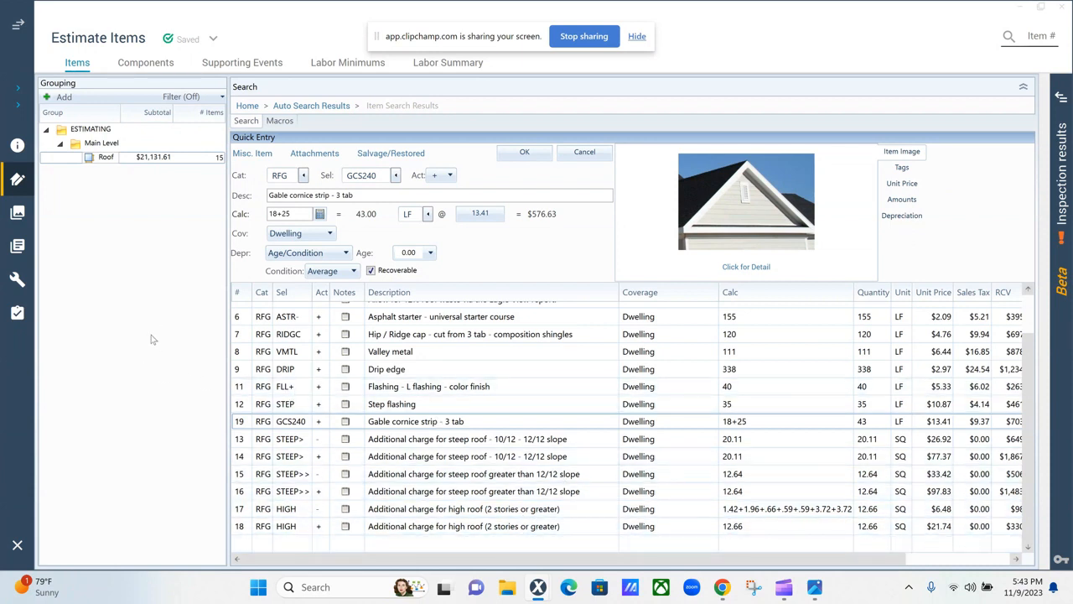
scroll(521, 465, "up", 2)
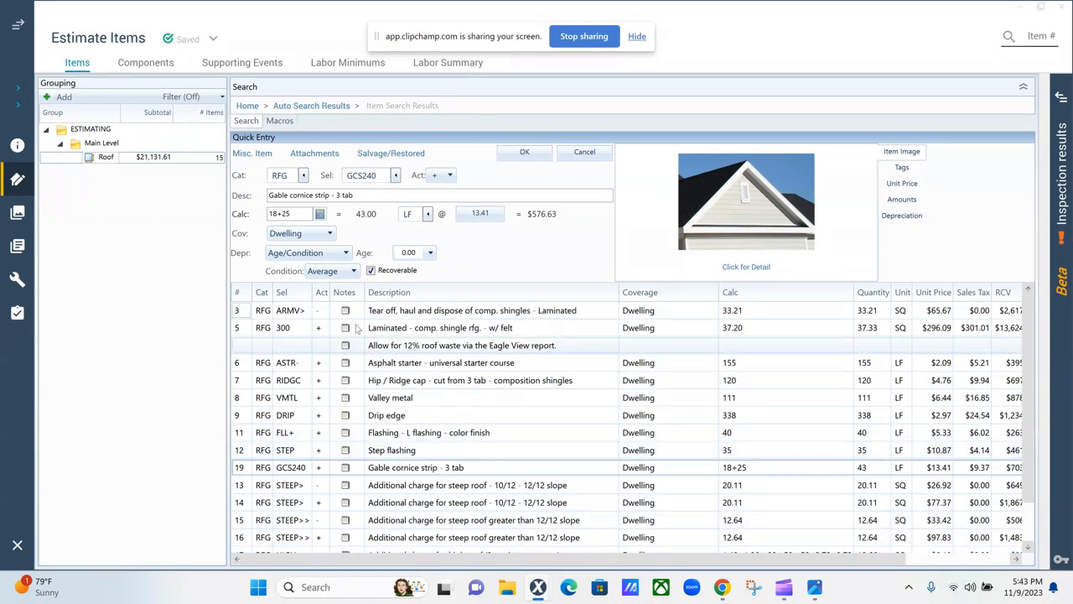
Check the estimate's grand total and look at its coverage limits
left_click(15, 25)
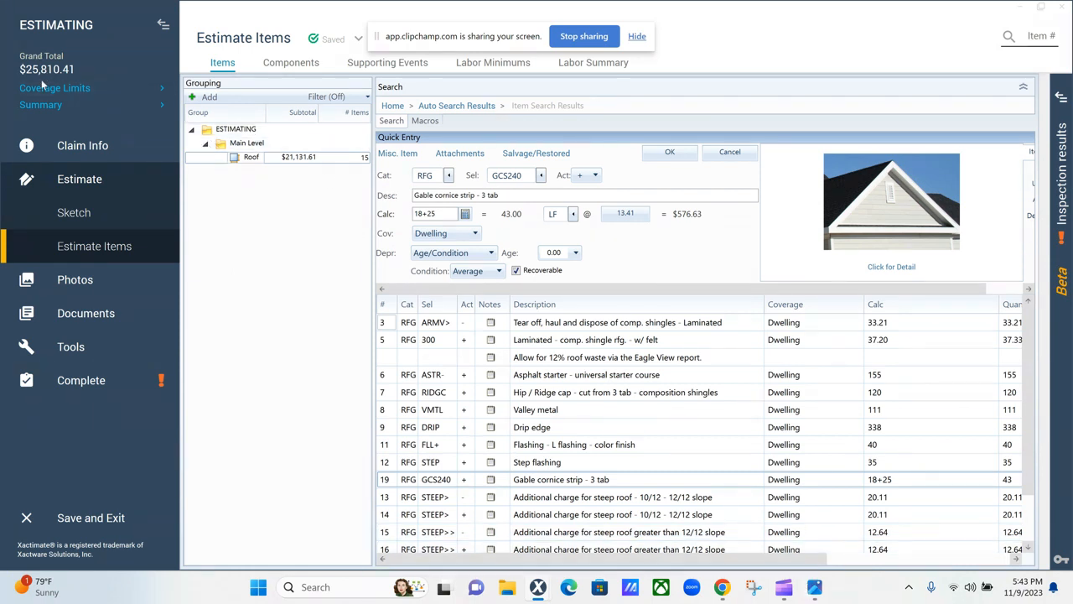
left_click(155, 88)
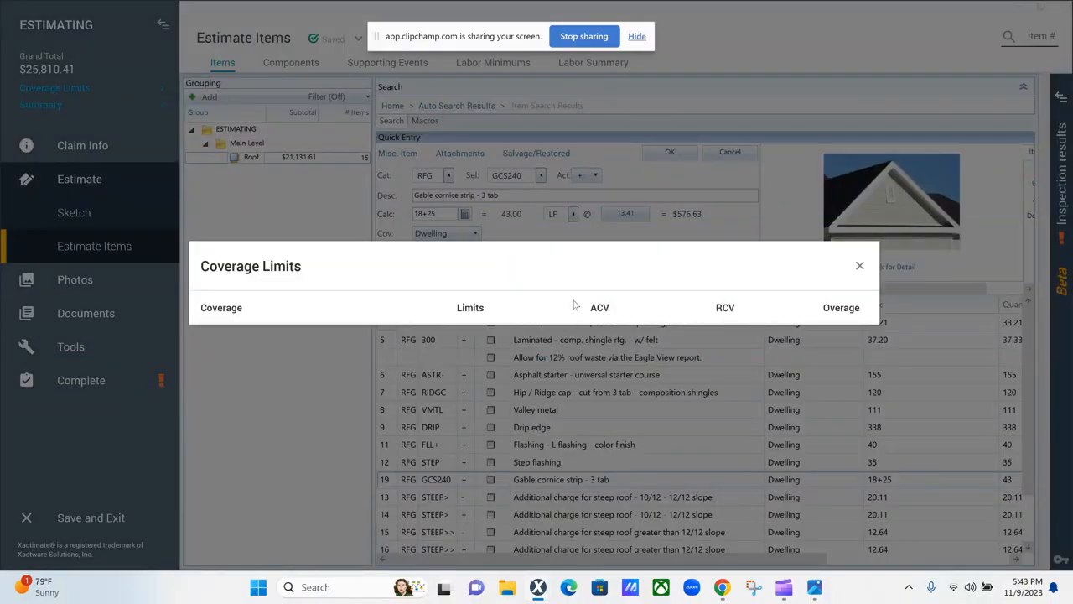
left_click(857, 266)
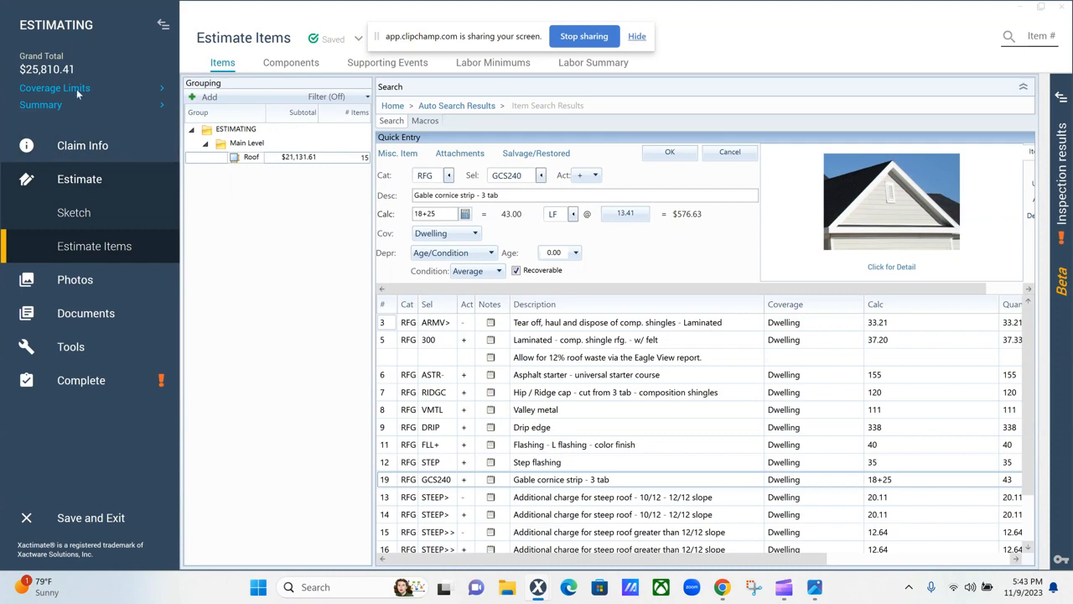
Open the Summary Totals Report at full size and highlight the subtotal in the Summary for Dwelling
left_click(40, 104)
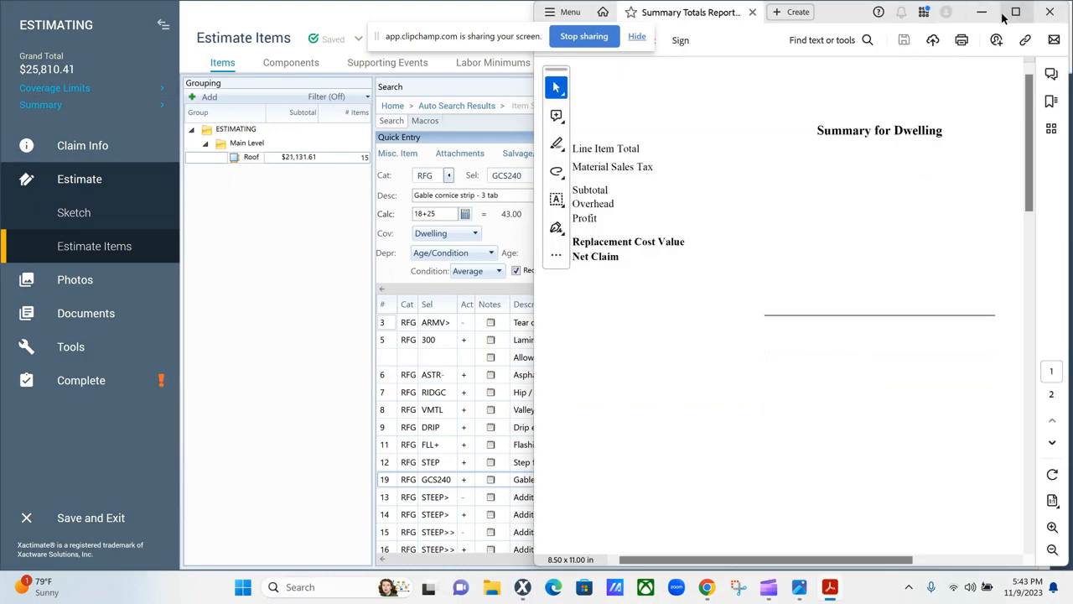
left_click(1013, 13)
left_click_drag(1035, 106, 1039, 142)
scroll(1039, 143, "up", 3)
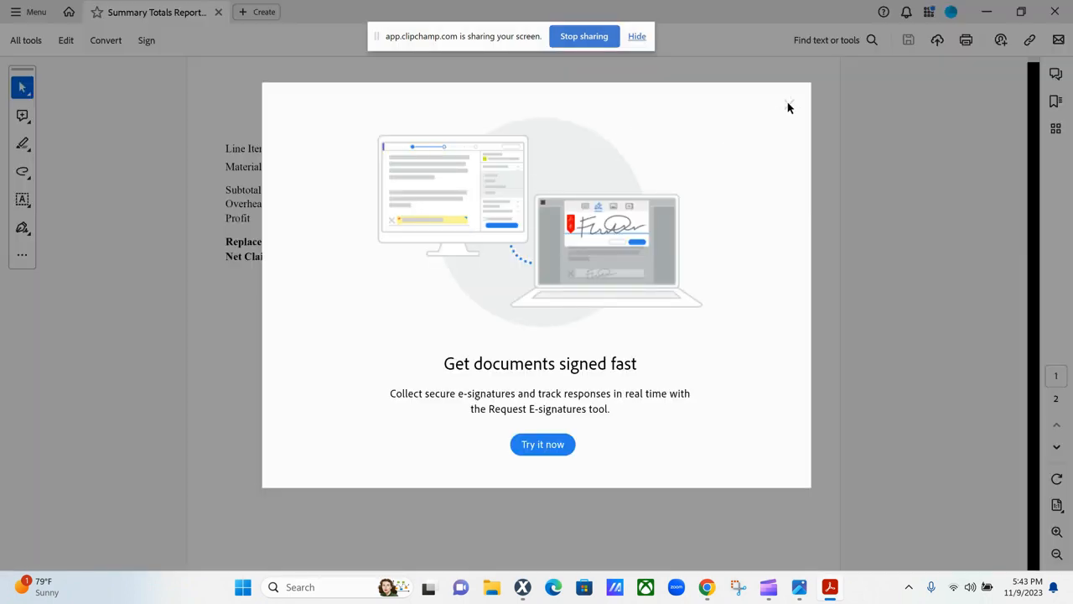
left_click(788, 105)
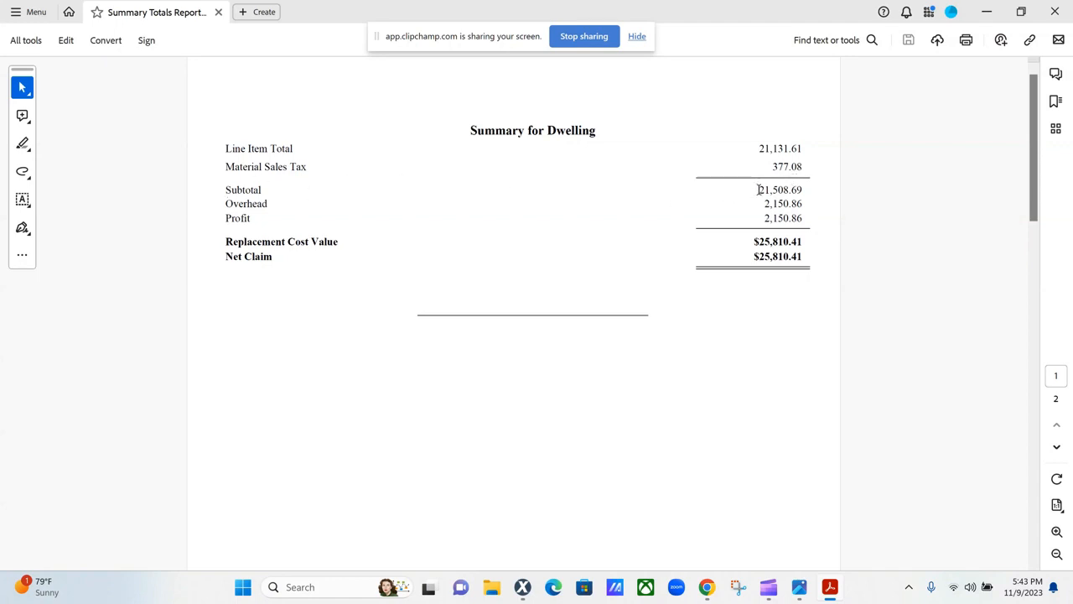
left_click_drag(759, 189, 805, 189)
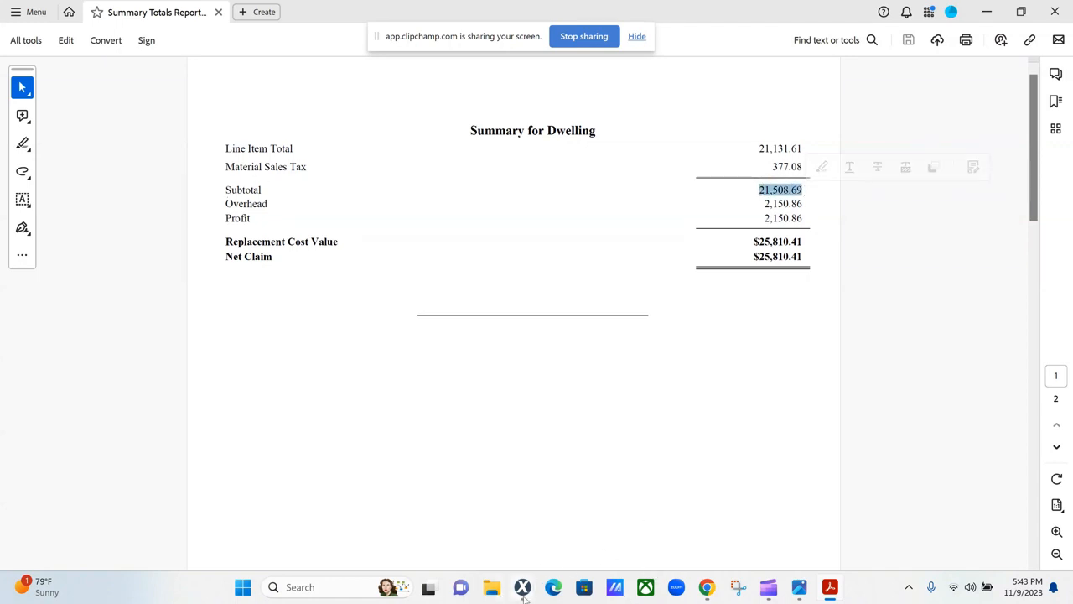
Switch to Xactimate to check the Roof group's subtotal, and return to the Summary Totals Report in Acrobat
mouse_move(524, 584)
left_click(587, 527)
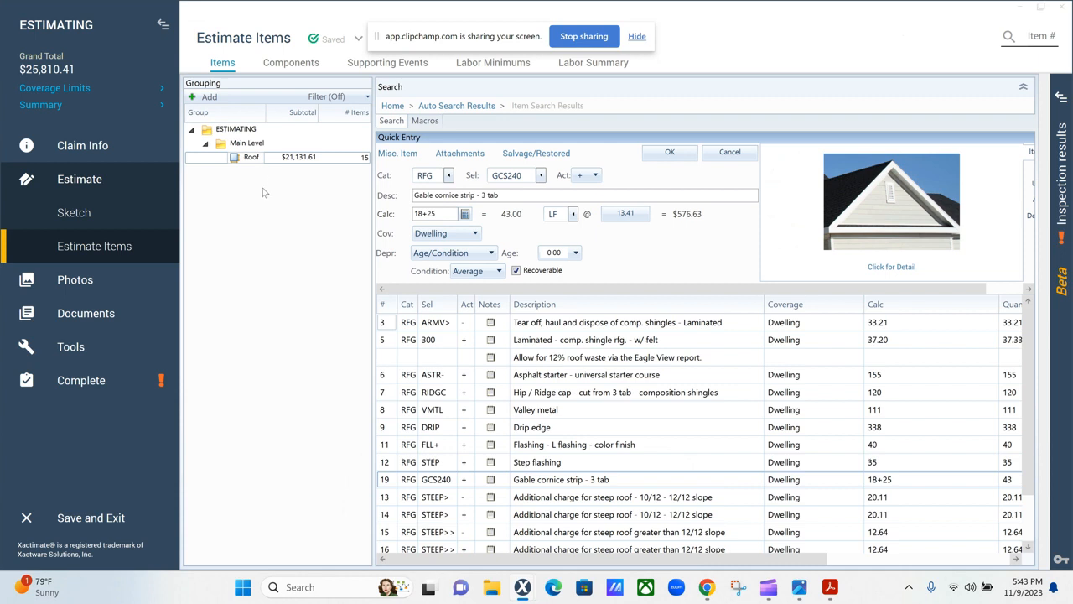
mouse_move(833, 567)
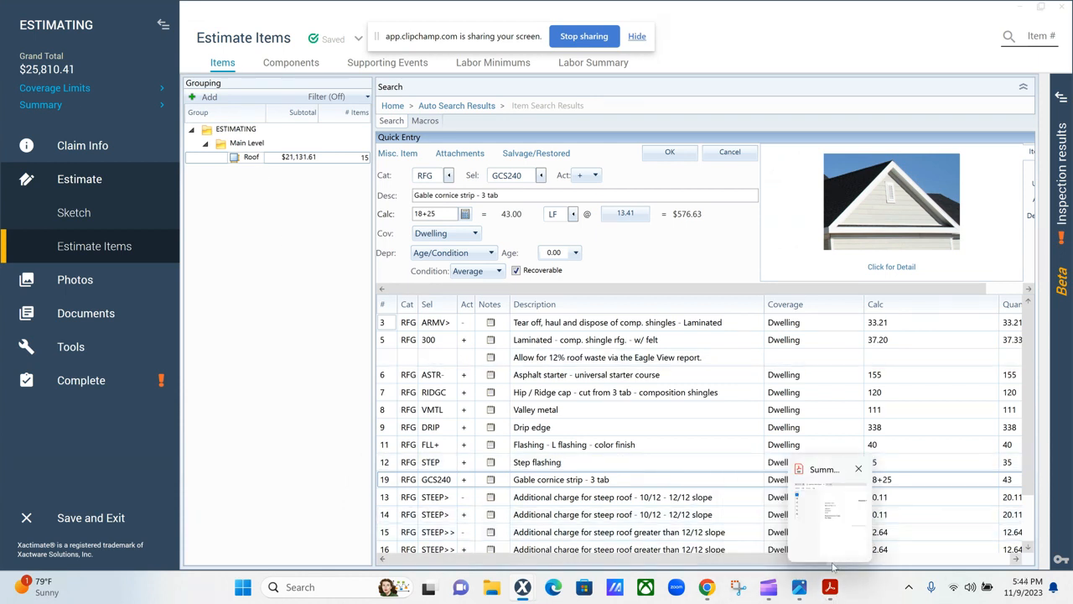
left_click(832, 505)
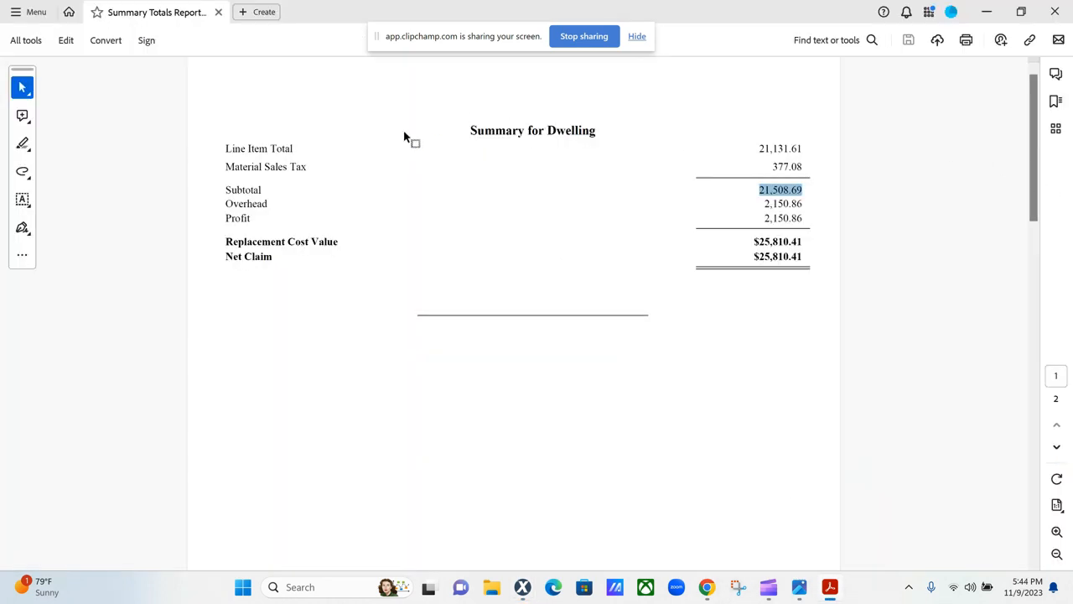
Examine the Recap of Taxes, Overhead and Profit page of the summary report and return to the Summary for Dwelling
scroll(616, 280, "down", 2)
scroll(616, 369, "down", 15)
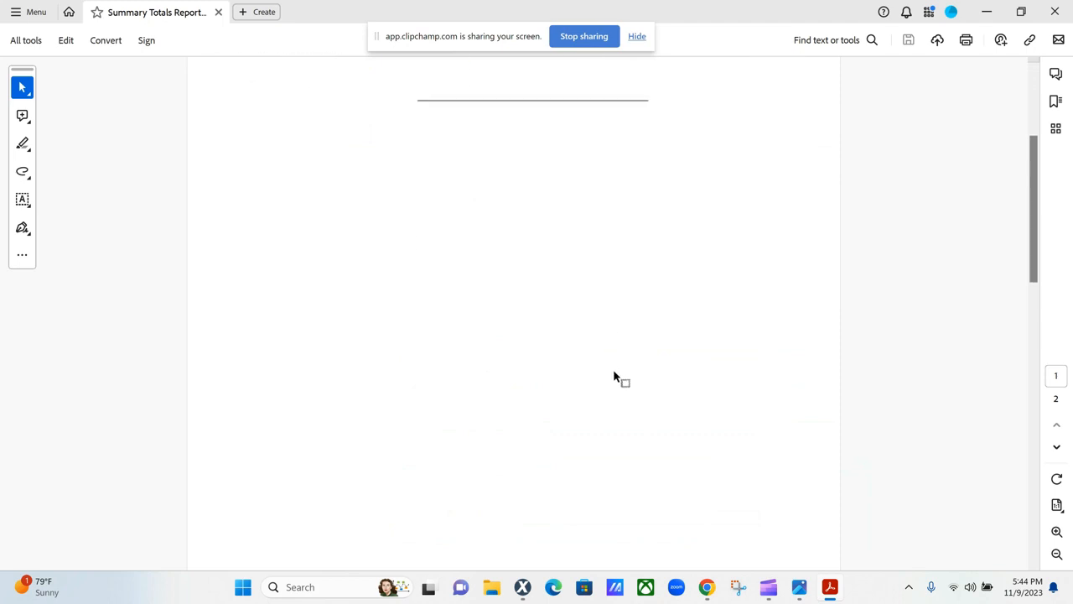
scroll(613, 373, "down", 9)
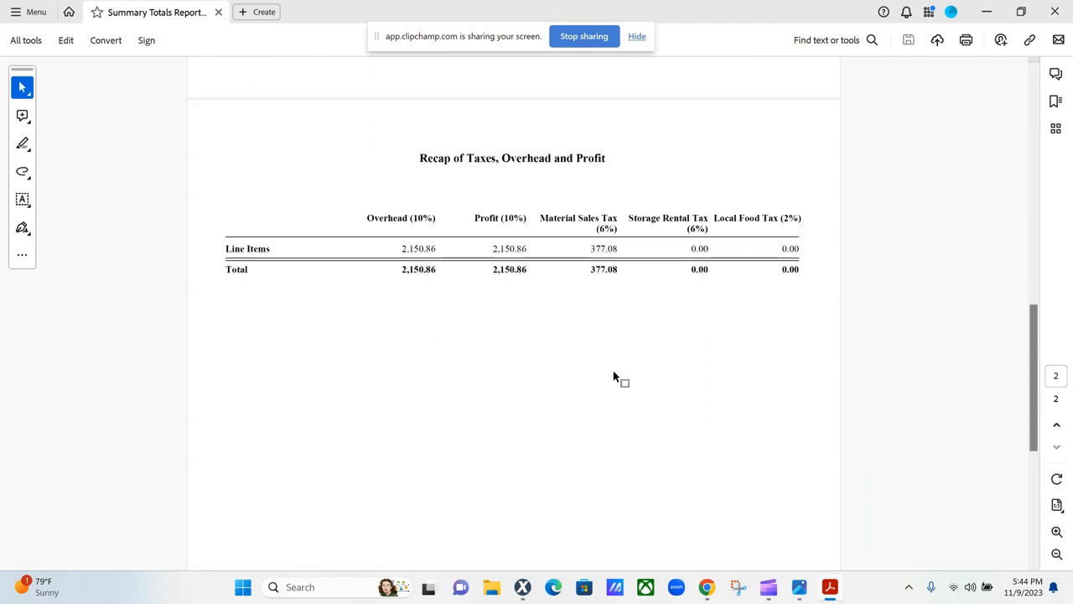
scroll(612, 382, "up", 15)
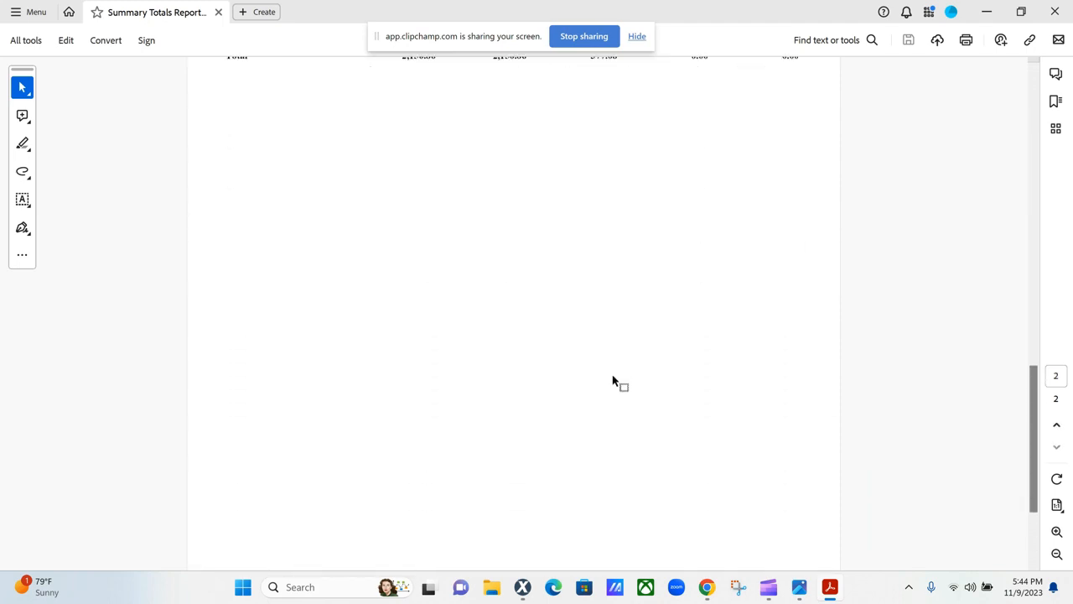
scroll(612, 374, "up", 10)
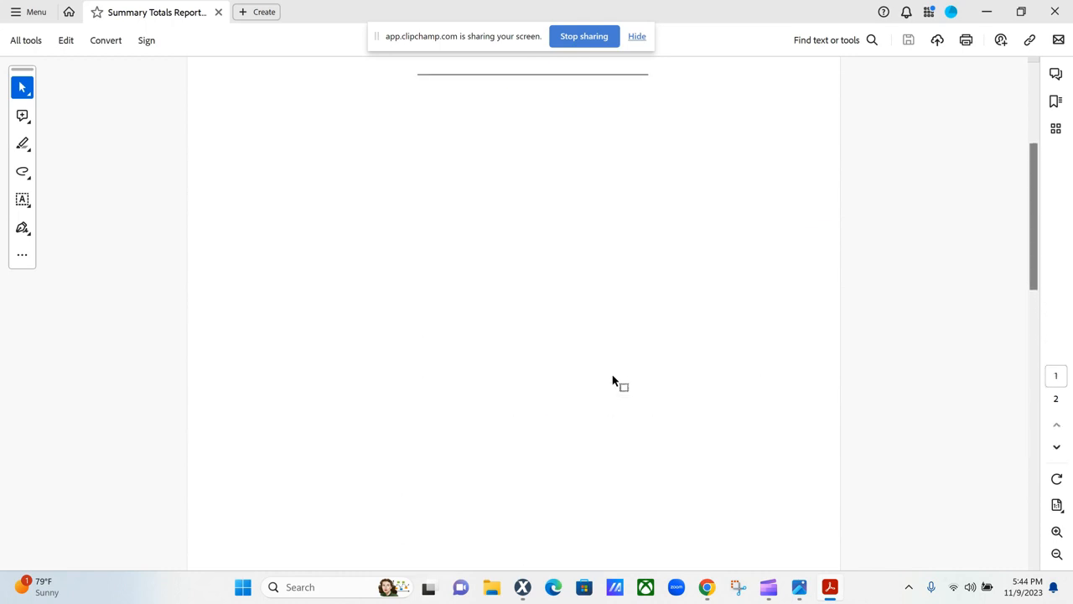
scroll(607, 356, "up", 1)
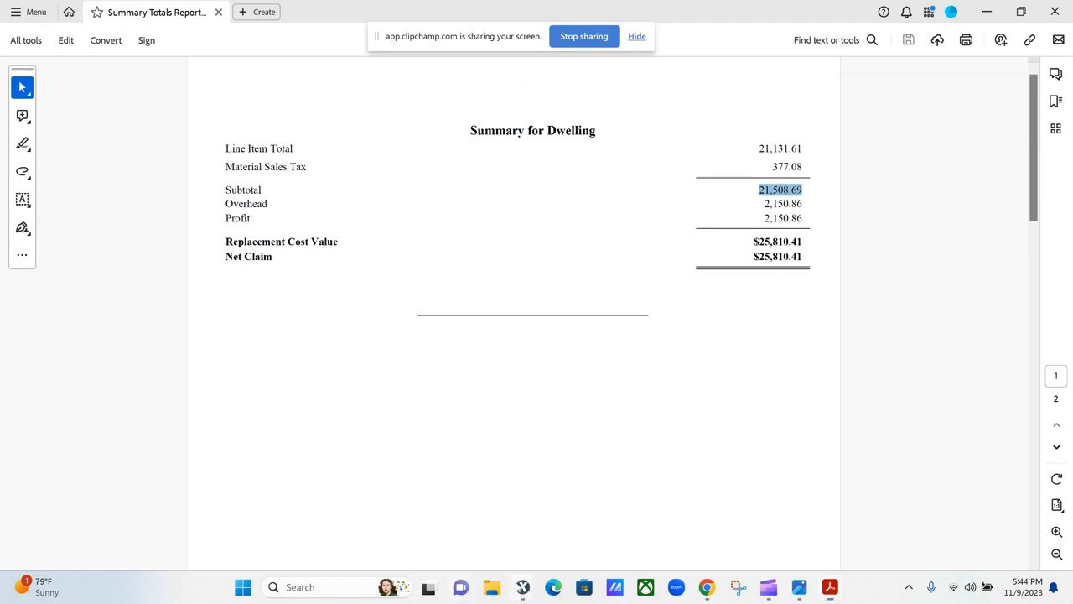
Look over the roof line items in Xactimate once more and compare them with the report's replacement cost and net claim
mouse_move(523, 587)
left_click(598, 520)
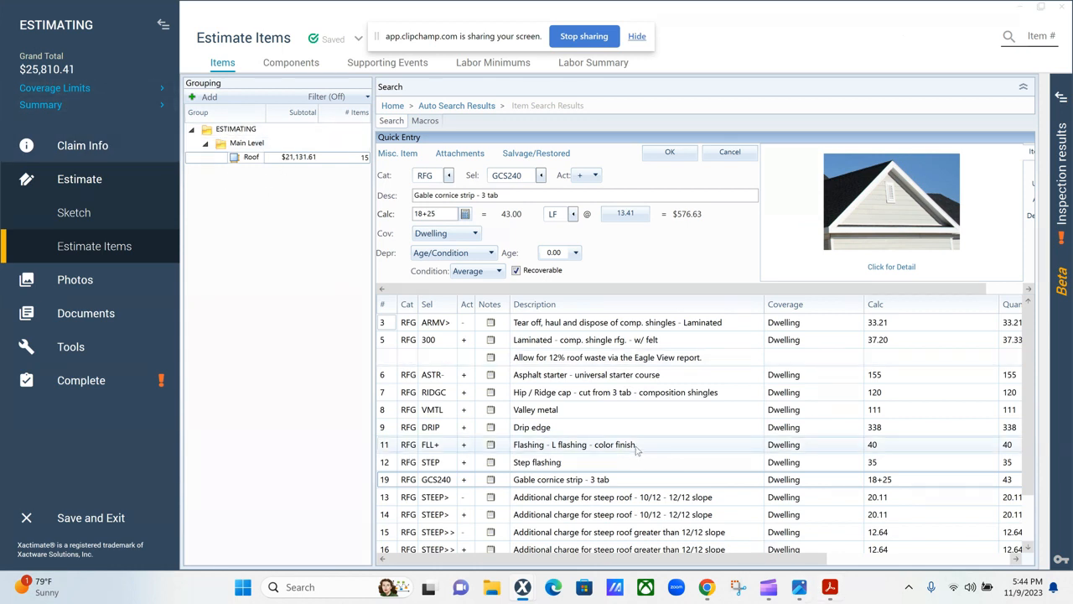
left_click(830, 587)
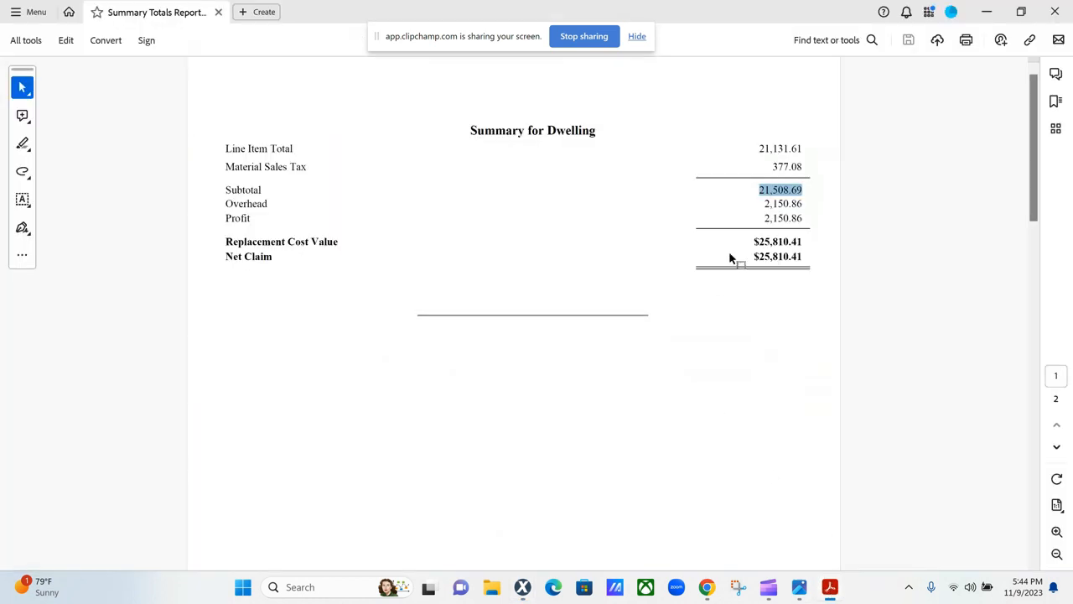
Review the material sales tax, overhead, profit and replacement cost value in the Summary for Dwelling by highlighting the figures
left_click(778, 167)
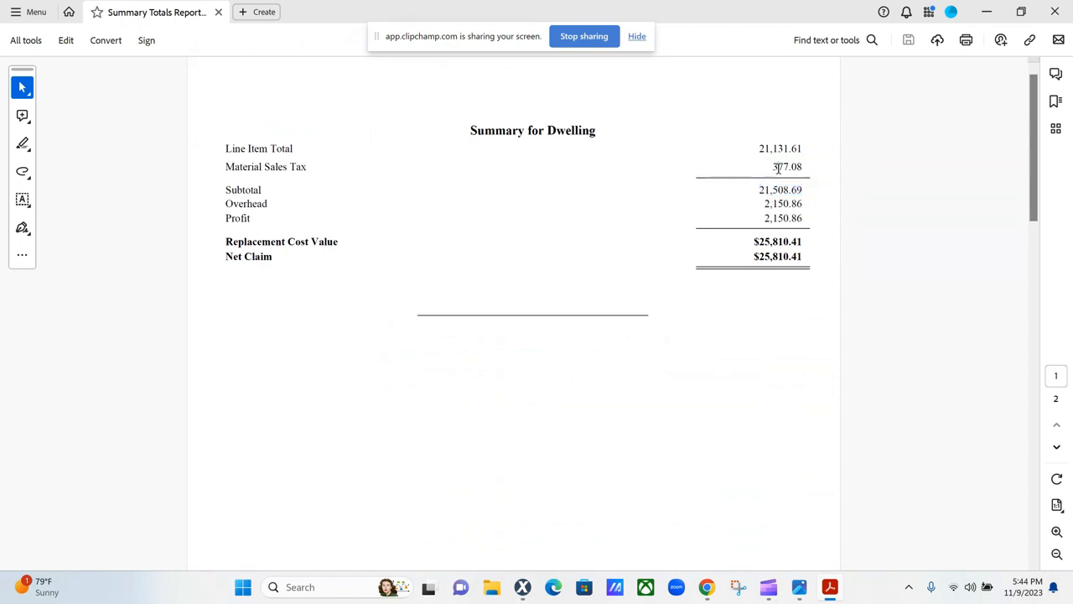
left_click_drag(775, 166, 805, 166)
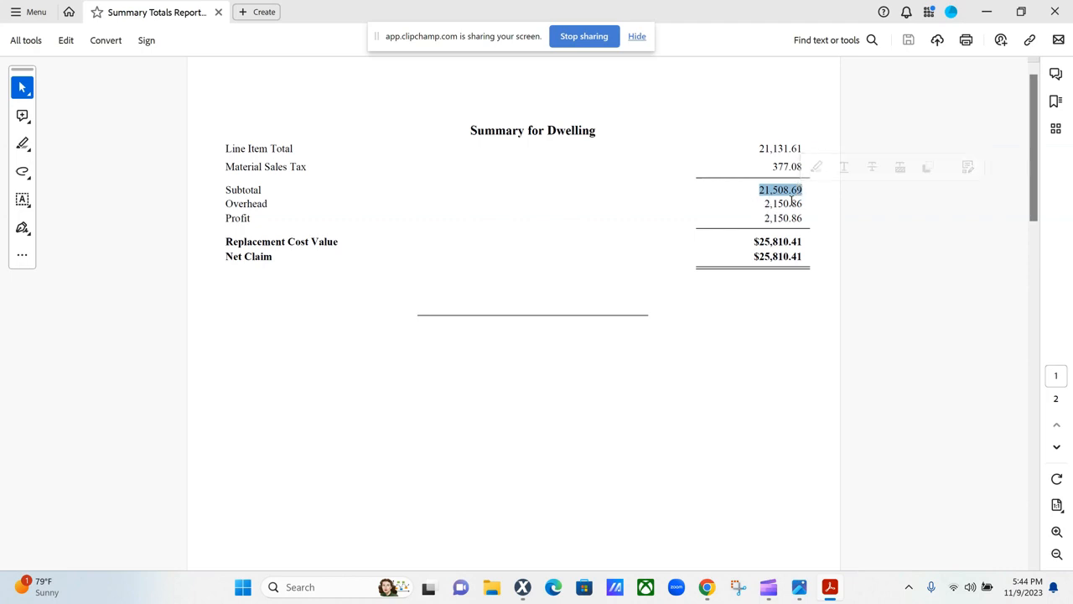
left_click(783, 215)
left_click_drag(750, 242, 802, 242)
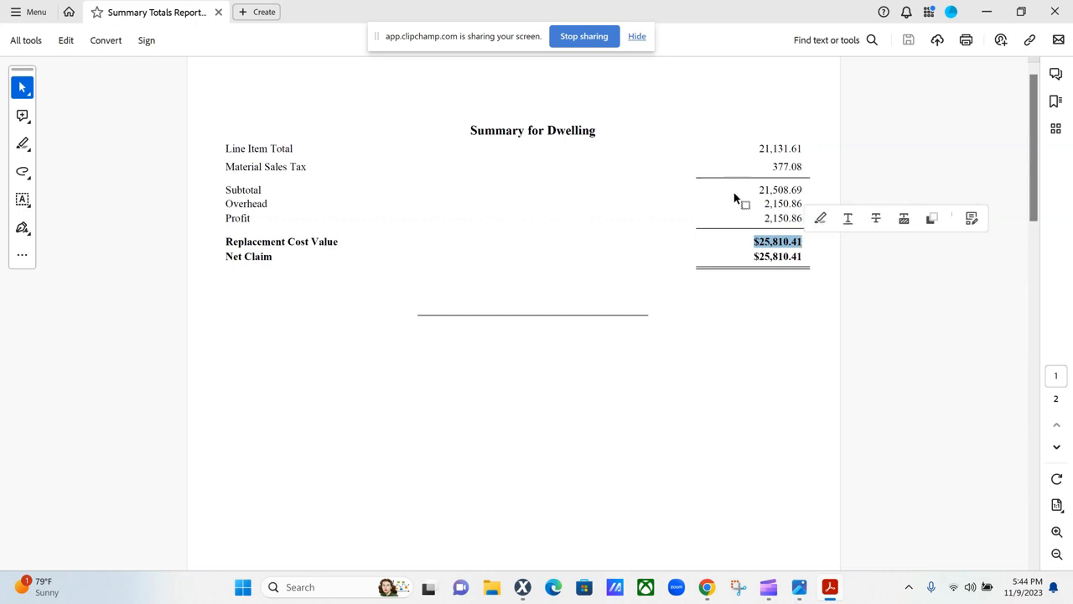
left_click(760, 216)
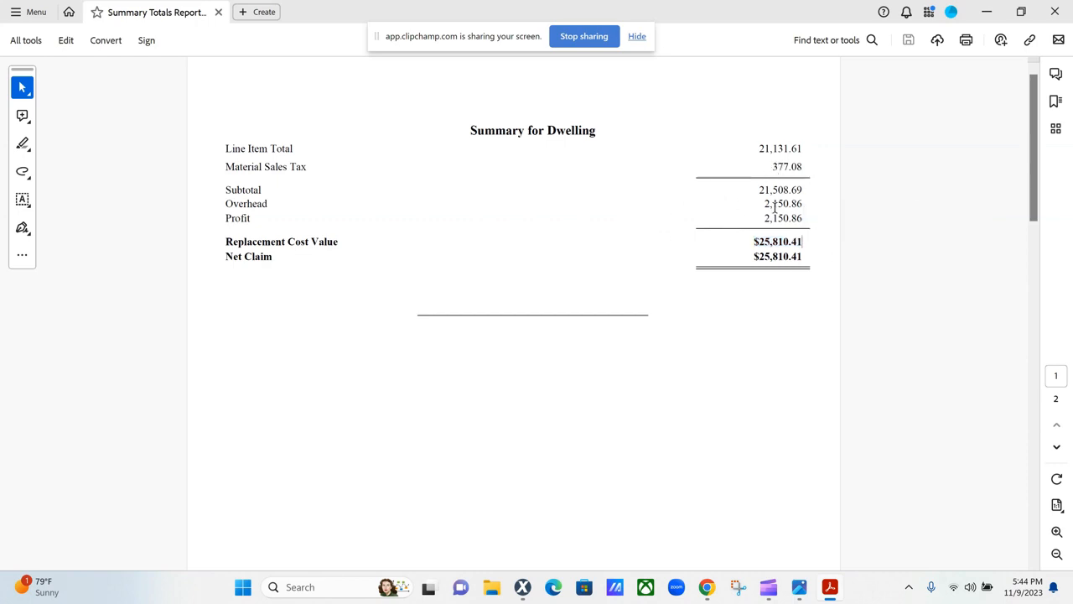
left_click_drag(766, 215, 761, 244)
left_click(758, 188)
Switch to the ESTIMATING project in Xactimate and open the pricing and add-on parameters of its claim information
mouse_move(520, 592)
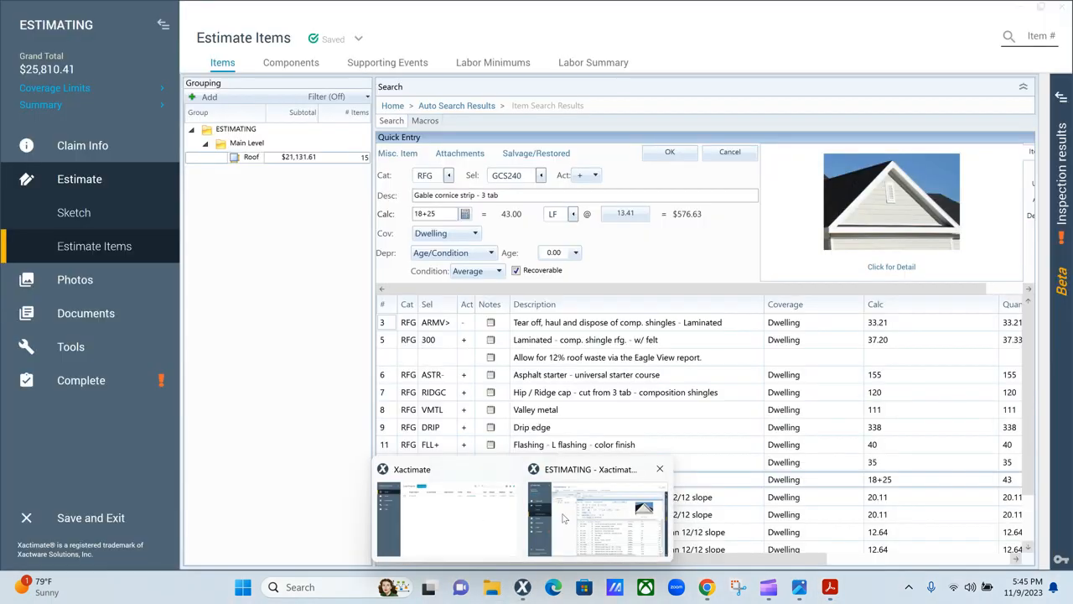
left_click(563, 518)
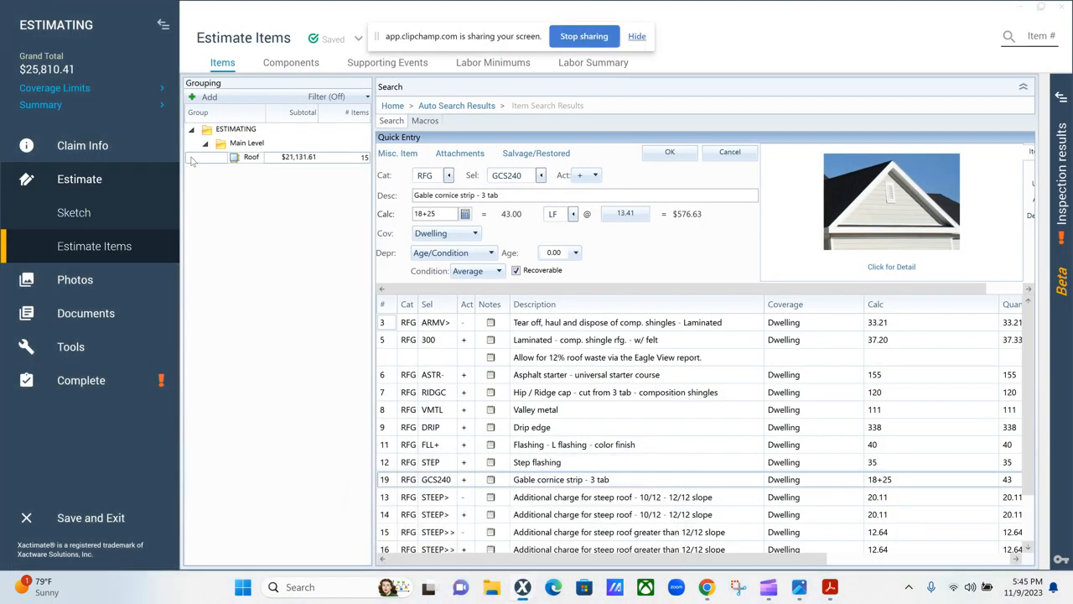
left_click(108, 145)
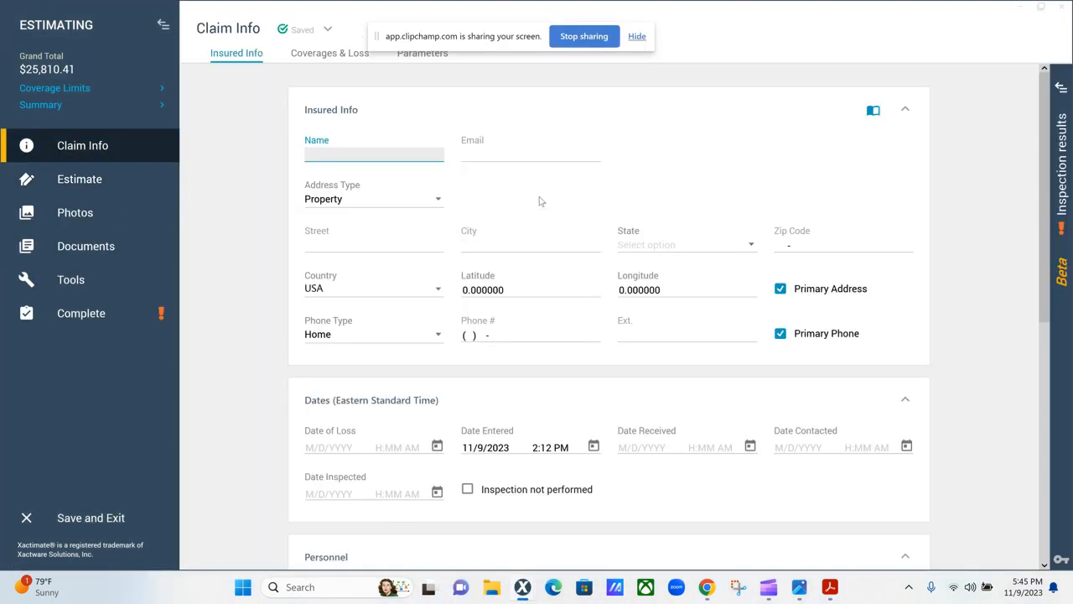
left_click(430, 58)
left_click_drag(450, 39, 157, 197)
left_click(430, 55)
left_click(430, 55)
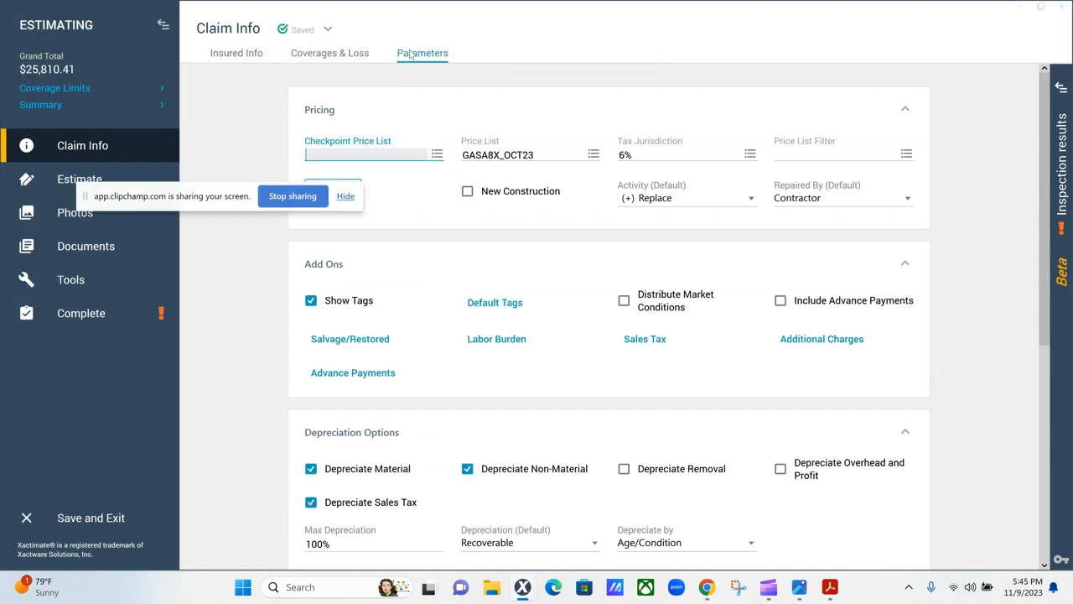
Set both the profit and the overhead percentages to 0 in the claim's Overhead and Profit parameters
scroll(457, 343, "down", 2)
scroll(460, 333, "down", 3)
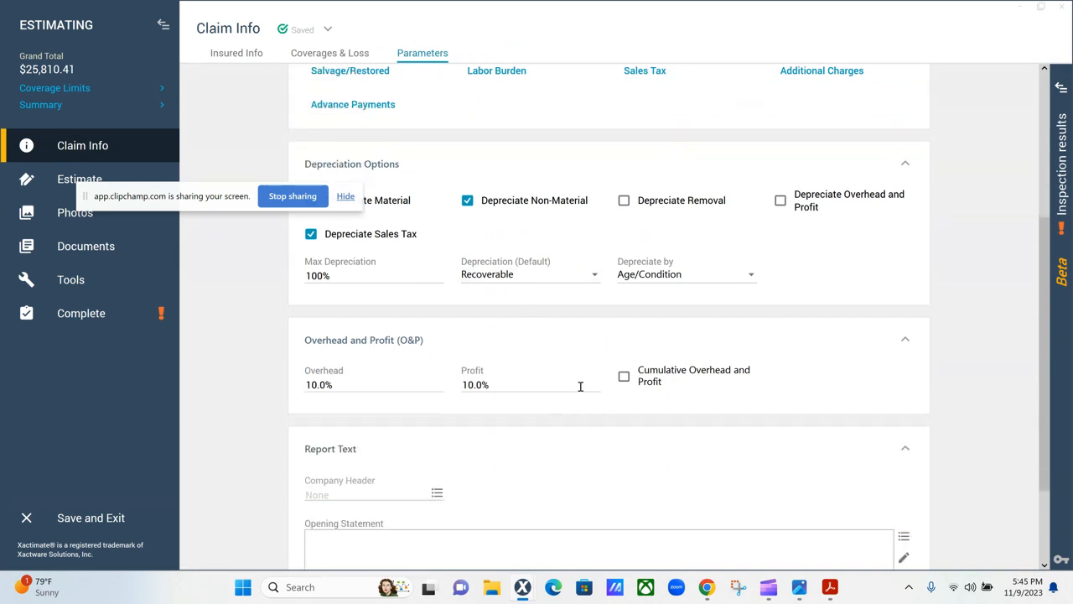
left_click(539, 382)
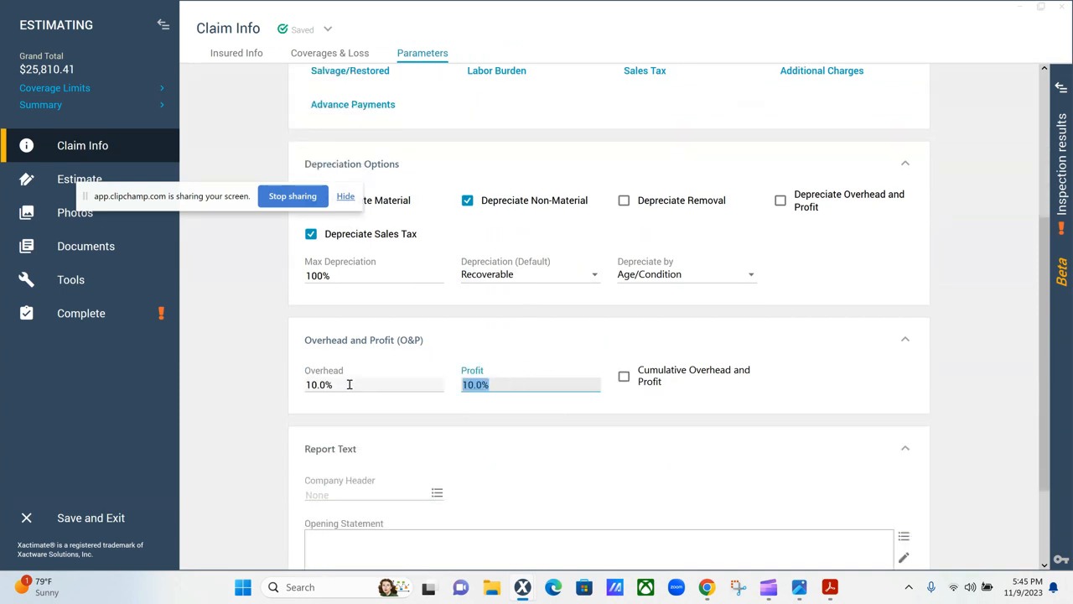
type("0")
left_click(369, 385)
type("0")
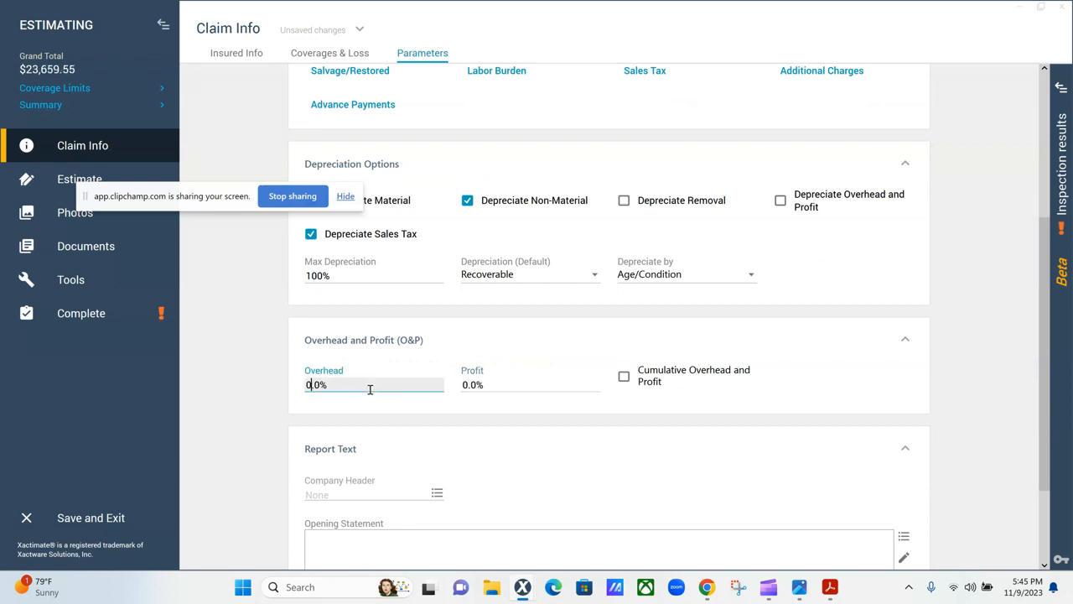
left_click(388, 409)
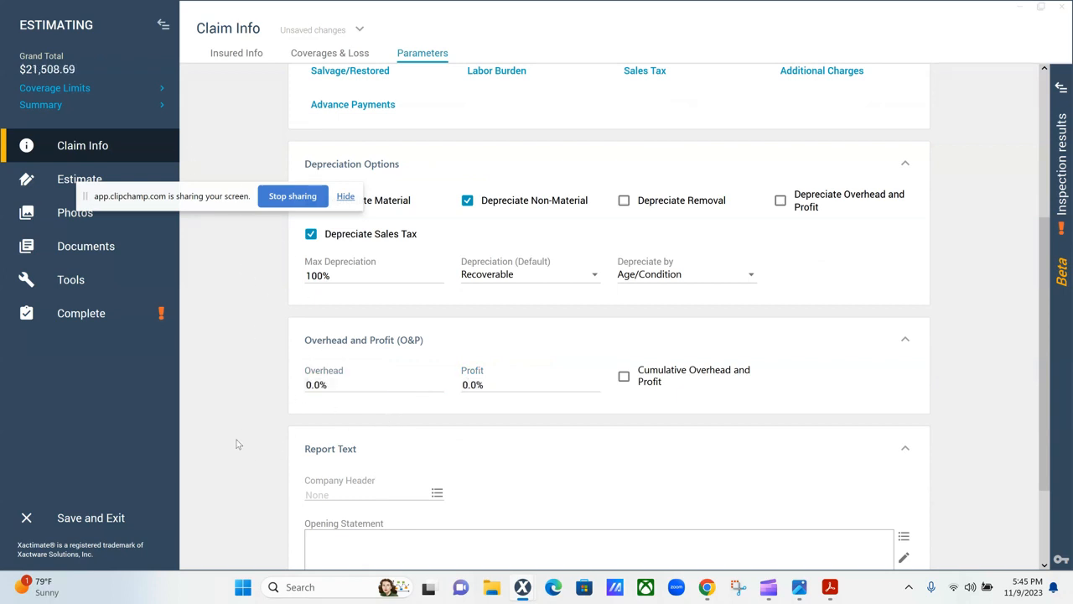
Switch to Acrobat to compare the Summary for Dwelling with the new grand total, and return to the ESTIMATING project in Xactimate
left_click_drag(179, 201, 511, 121)
left_click(834, 589)
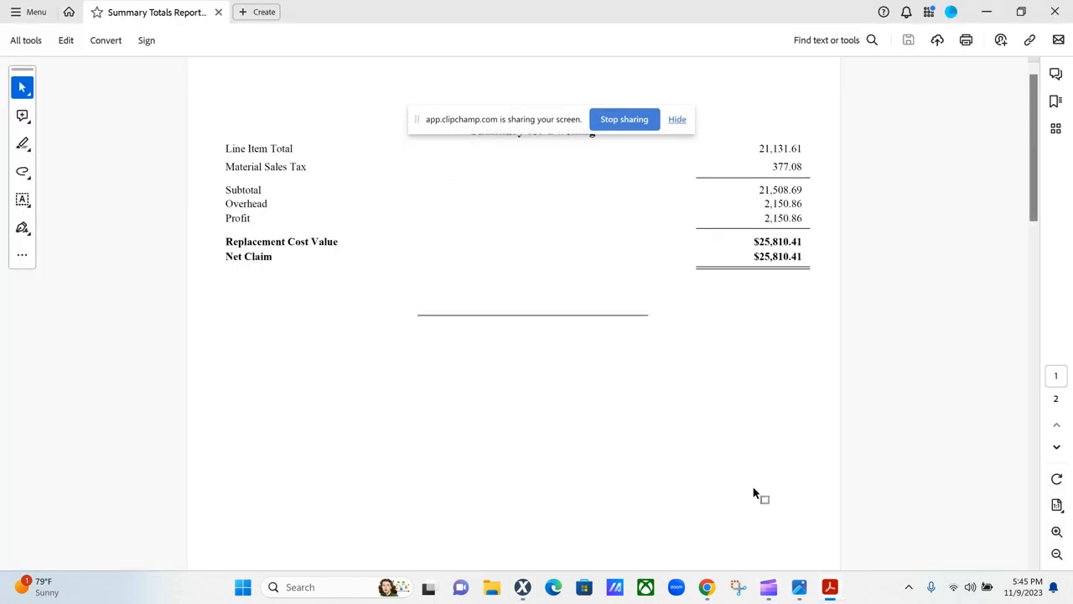
mouse_move(523, 586)
left_click(598, 511)
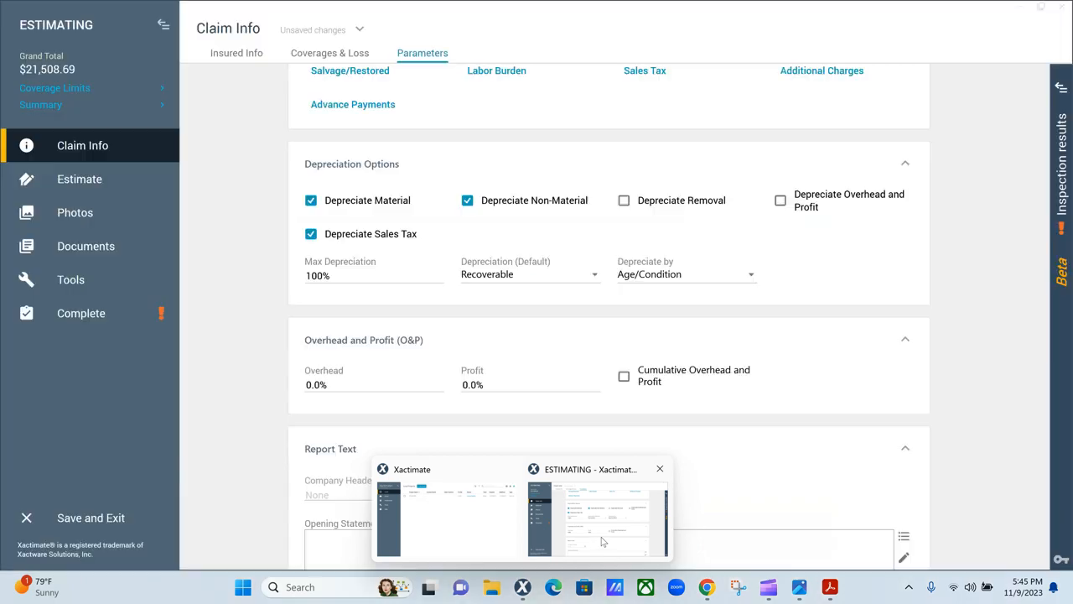
Open the estimate items and look through the Roof group's line items from tear-off to high-roof charges
left_click(99, 185)
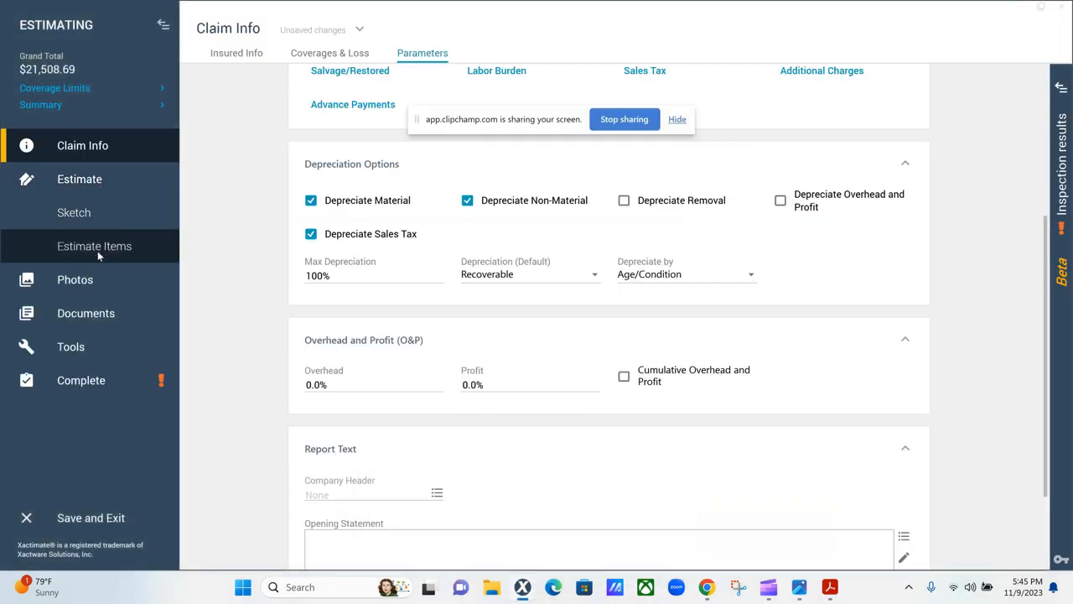
left_click(97, 250)
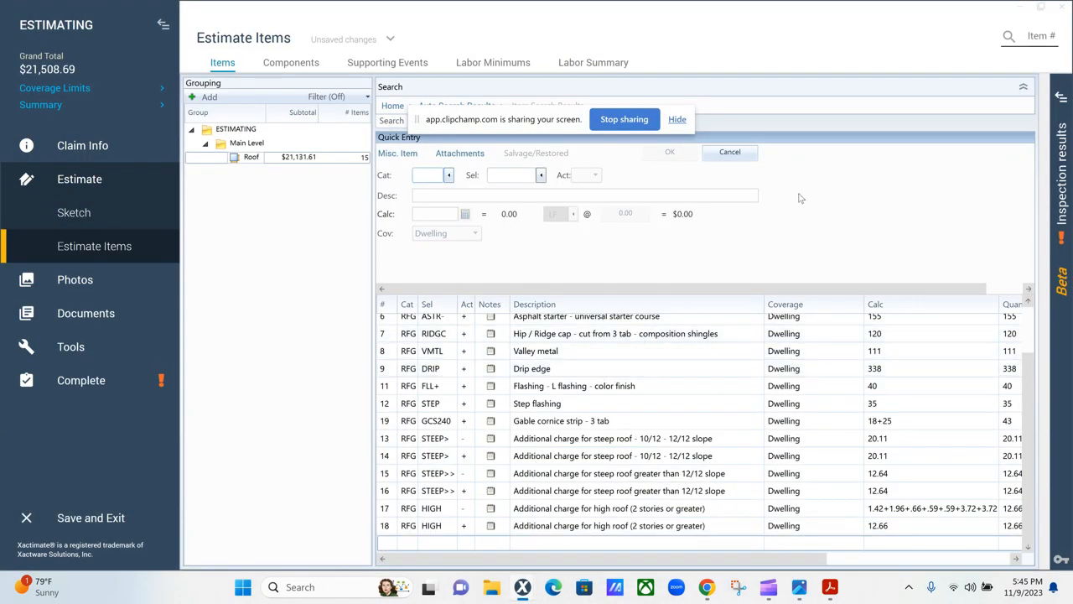
scroll(725, 386, "up", 1)
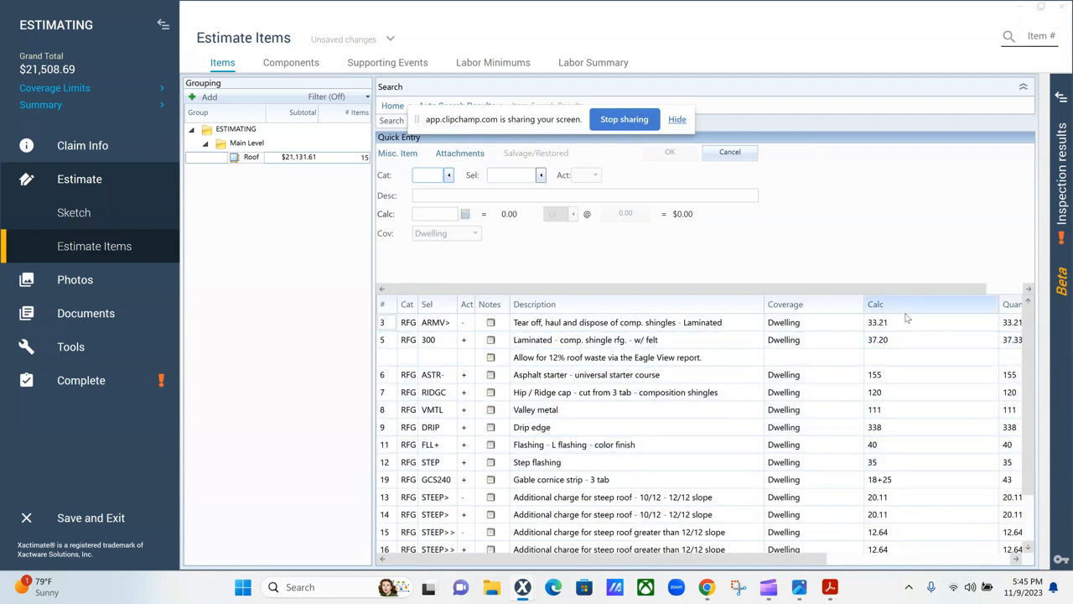
scroll(894, 367, "down", 1)
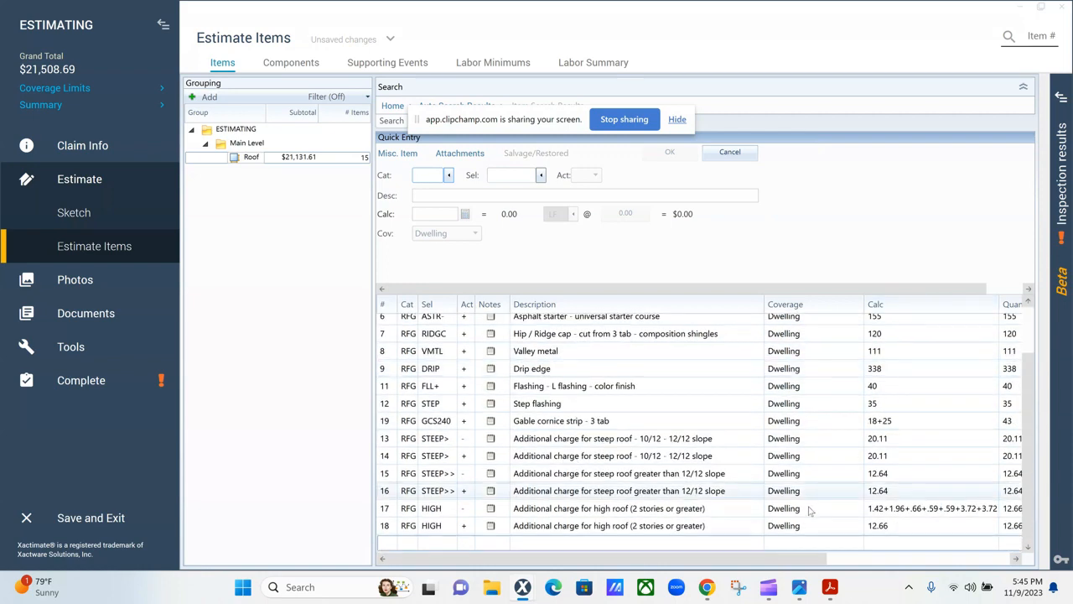
scroll(587, 493, "up", 1)
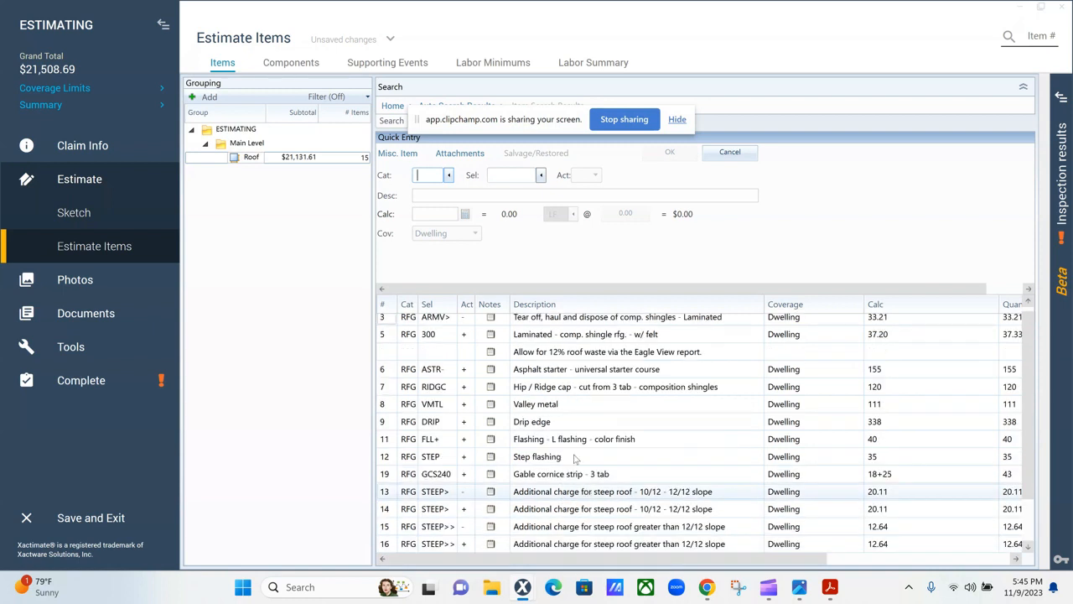